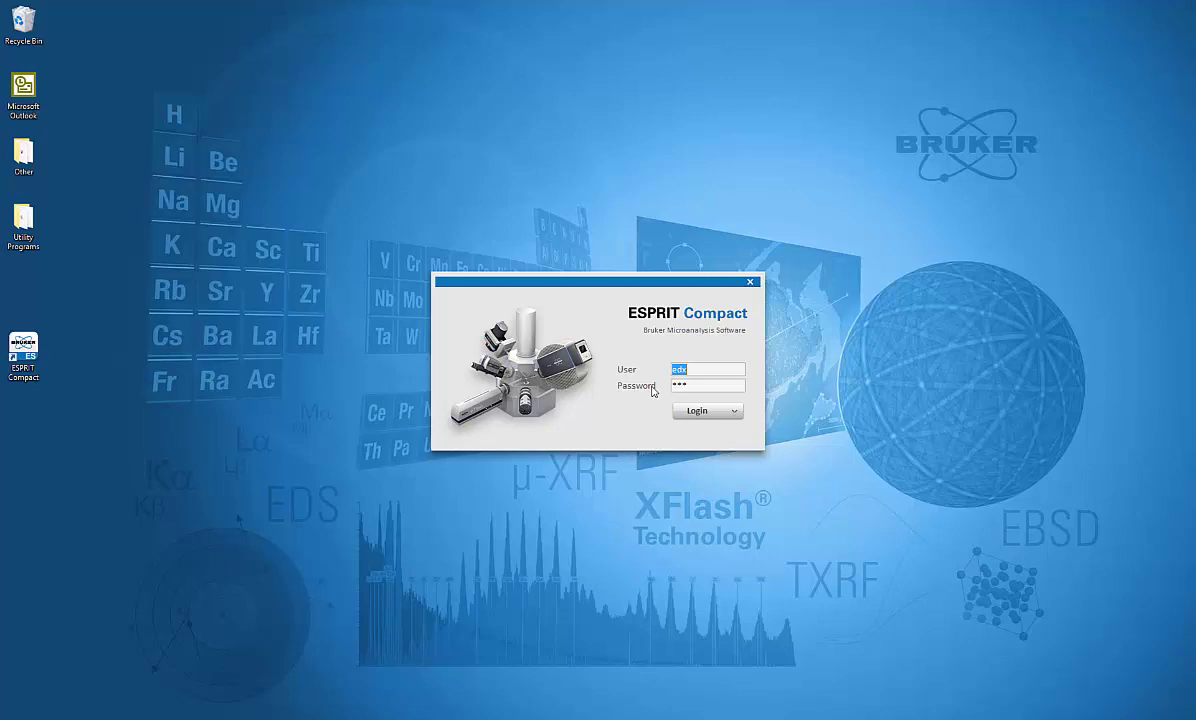
Log in, maximize the ESPRIT Compact window, and switch to Objects spectrum acquisition mode
{"action": "left_click", "coordinate": [697, 412]}
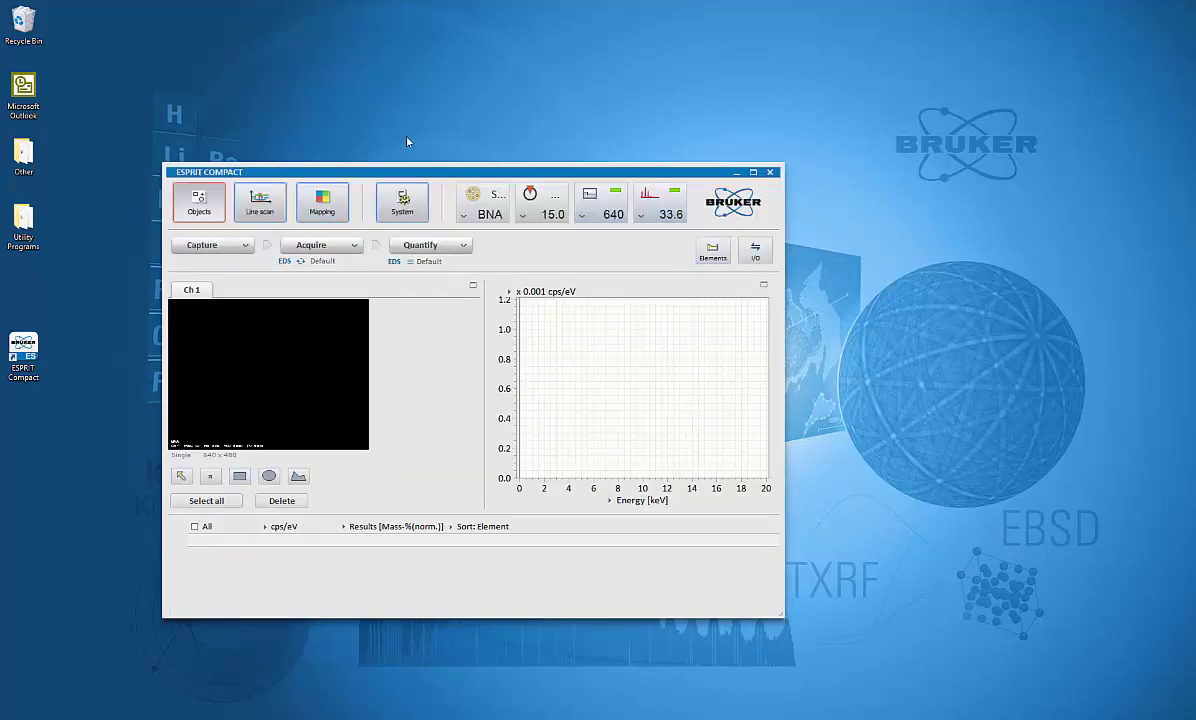
{"action": "left_click", "coordinate": [755, 173]}
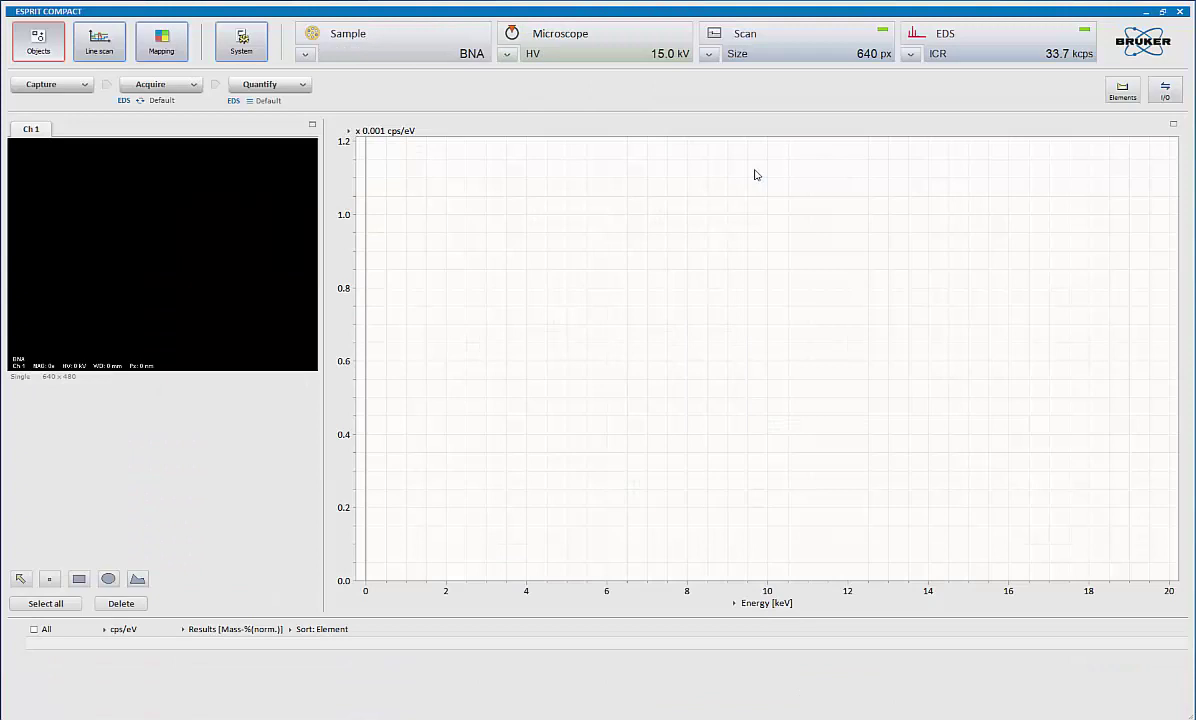
{"action": "left_click", "coordinate": [32, 49]}
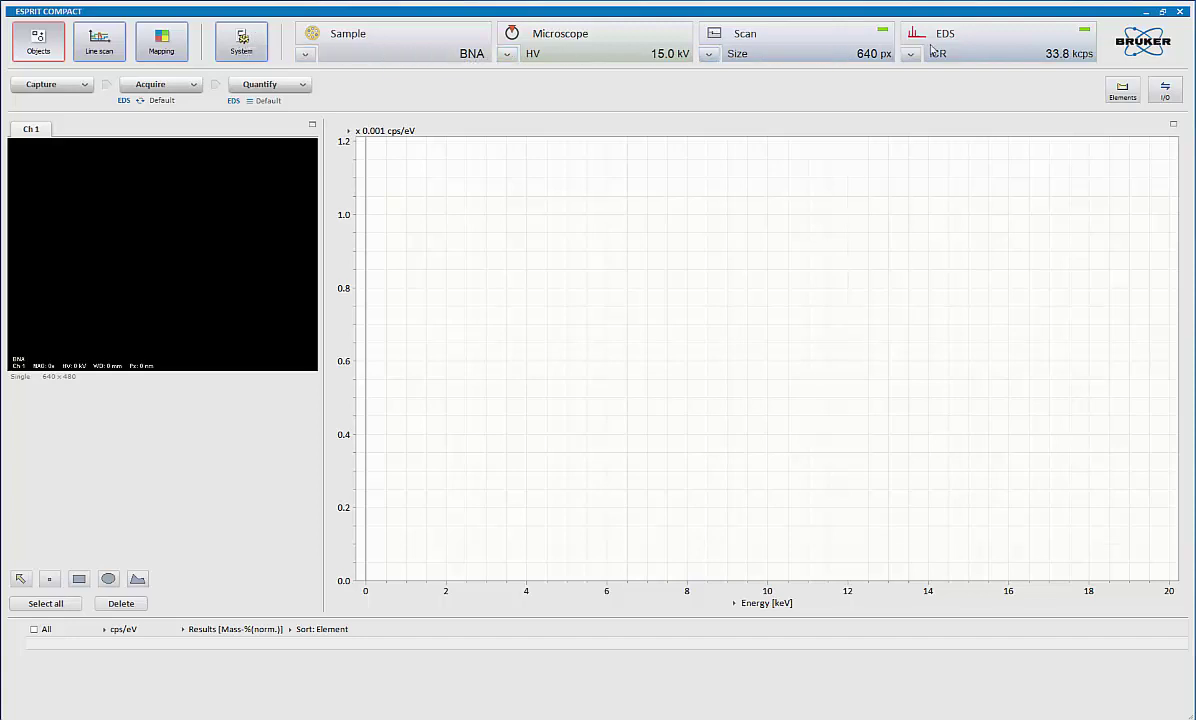
Open the BNA sample properties and review the name, description and user-defined data fields
{"action": "left_click", "coordinate": [307, 55]}
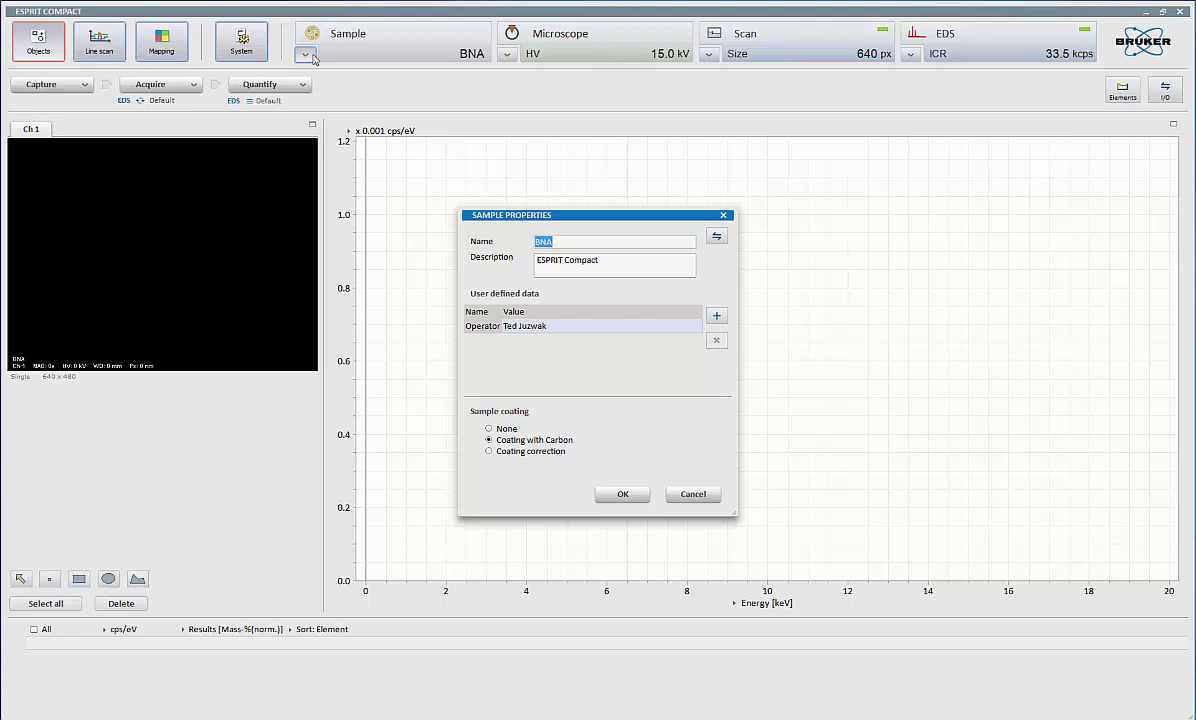
{"action": "left_click", "coordinate": [558, 241]}
{"action": "left_click", "coordinate": [617, 263]}
{"action": "left_click", "coordinate": [716, 315]}
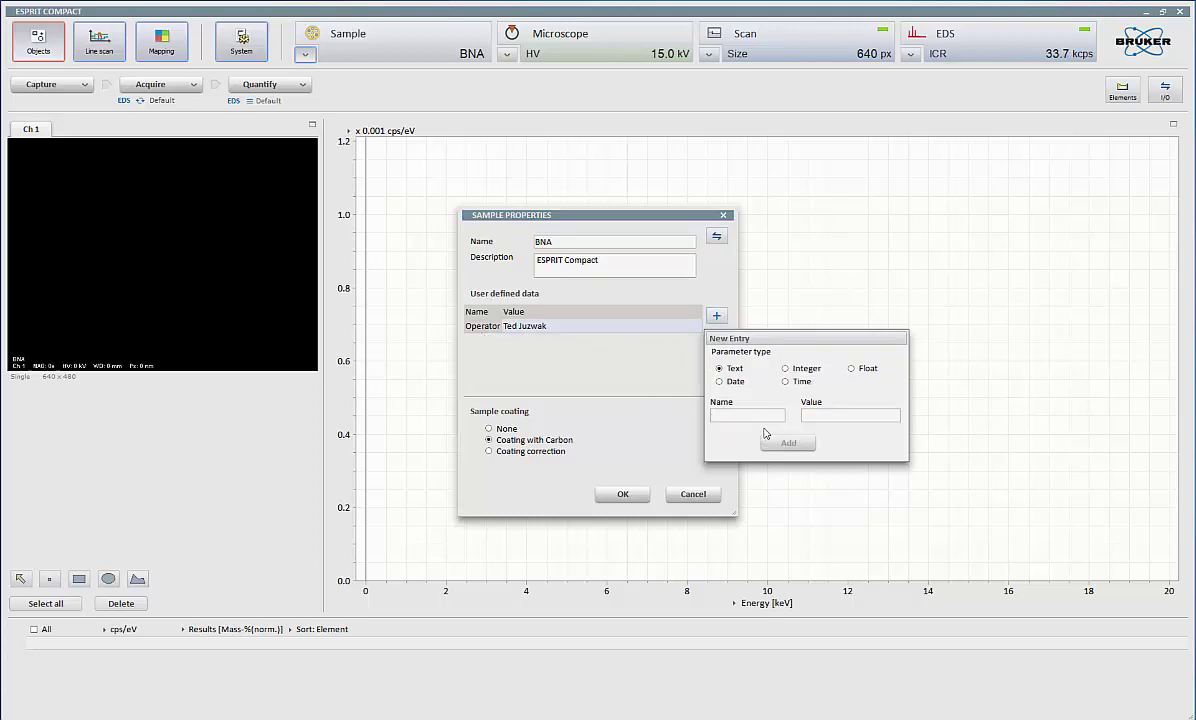
{"action": "left_click", "coordinate": [558, 338]}
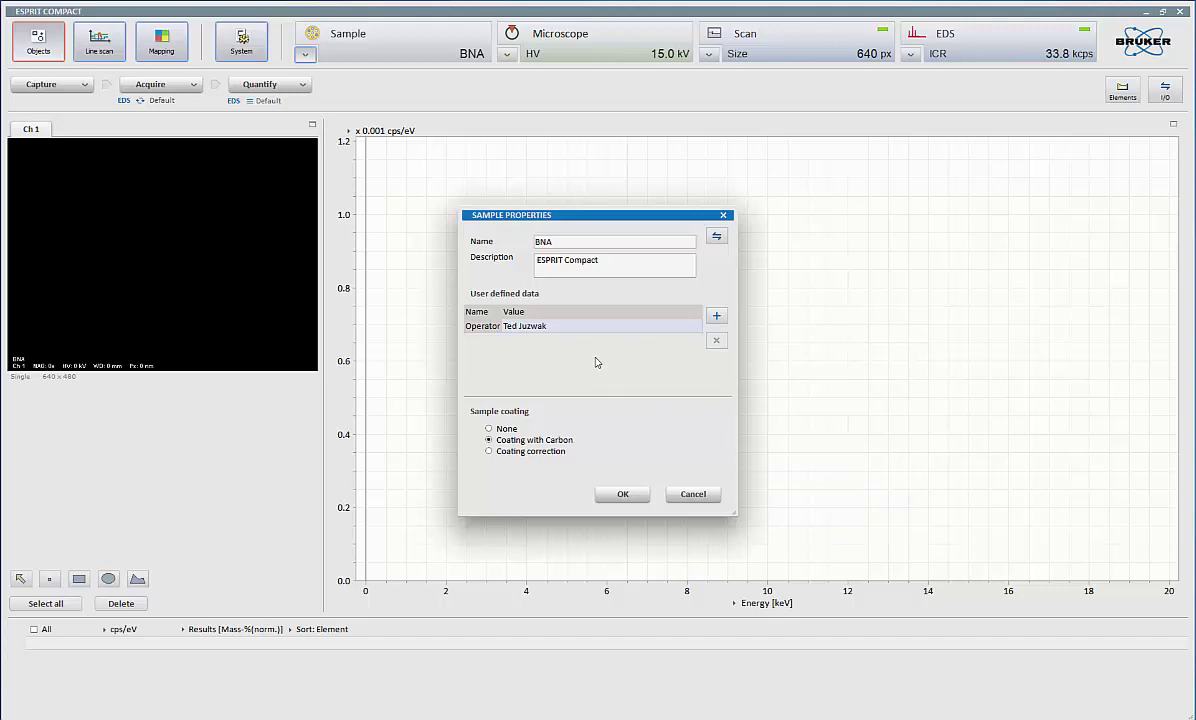
Set the sample coating to carbon (C) and apply the sample properties
{"action": "left_click", "coordinate": [498, 430]}
{"action": "left_click", "coordinate": [507, 442]}
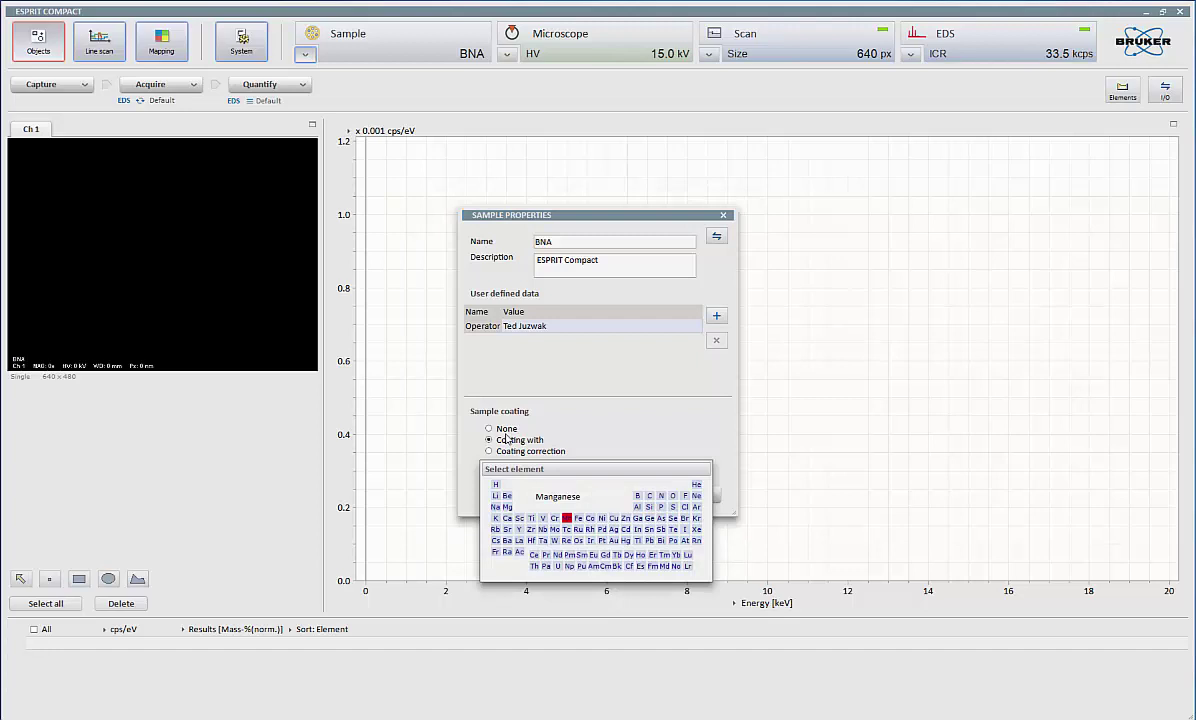
{"action": "left_click", "coordinate": [650, 496]}
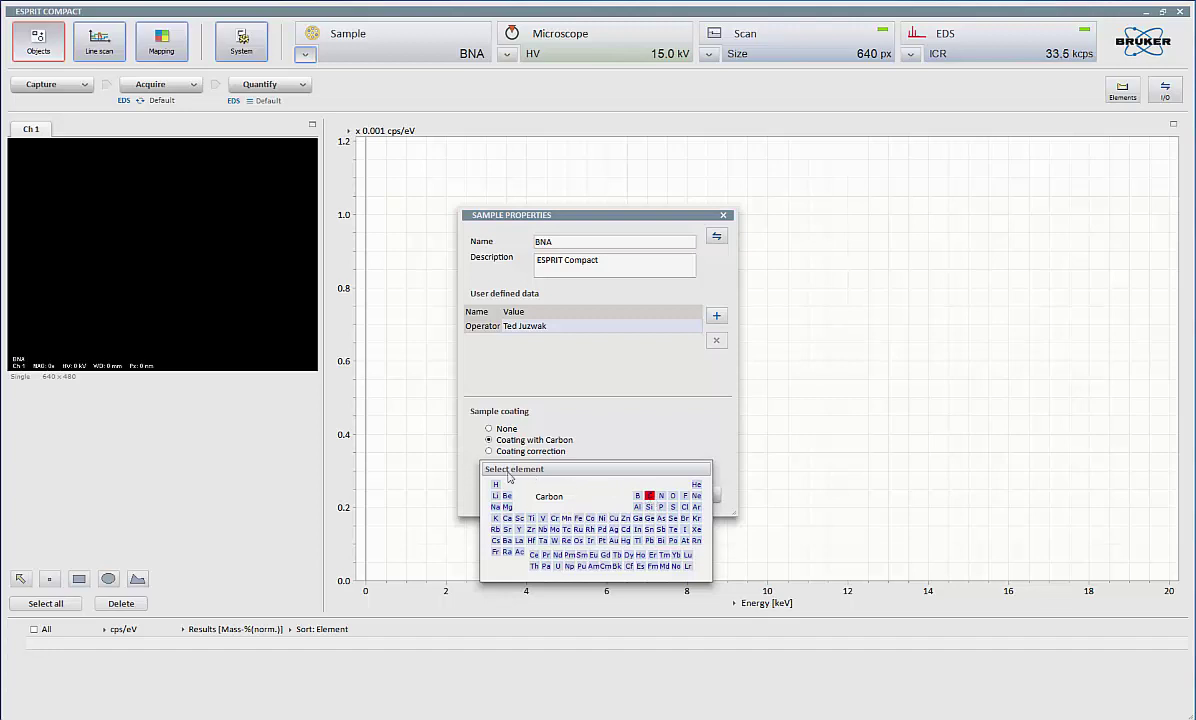
{"action": "left_click", "coordinate": [468, 455]}
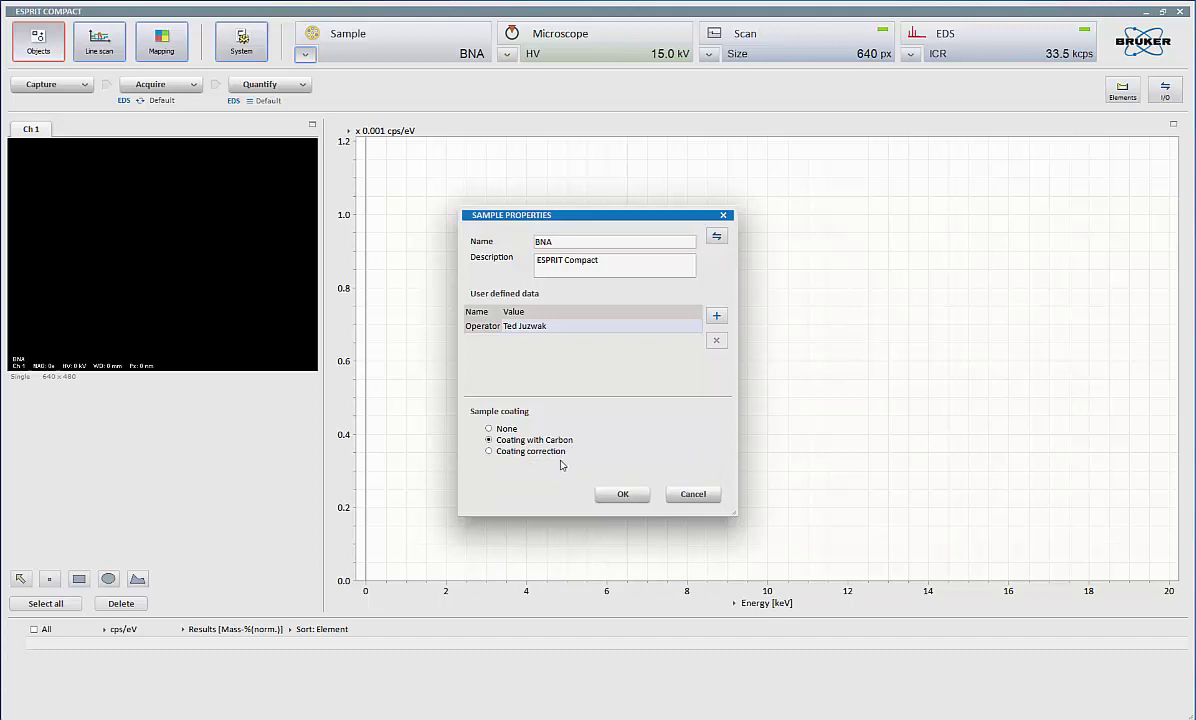
{"action": "left_click", "coordinate": [618, 496]}
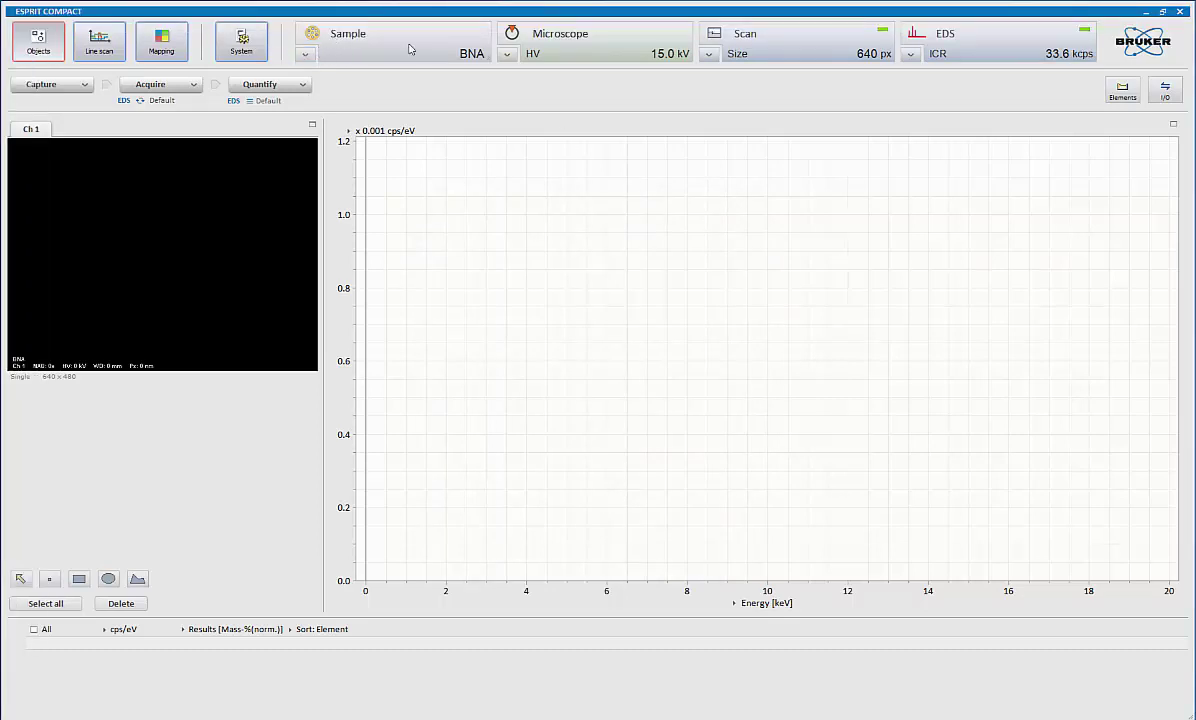
{"action": "left_click", "coordinate": [506, 55]}
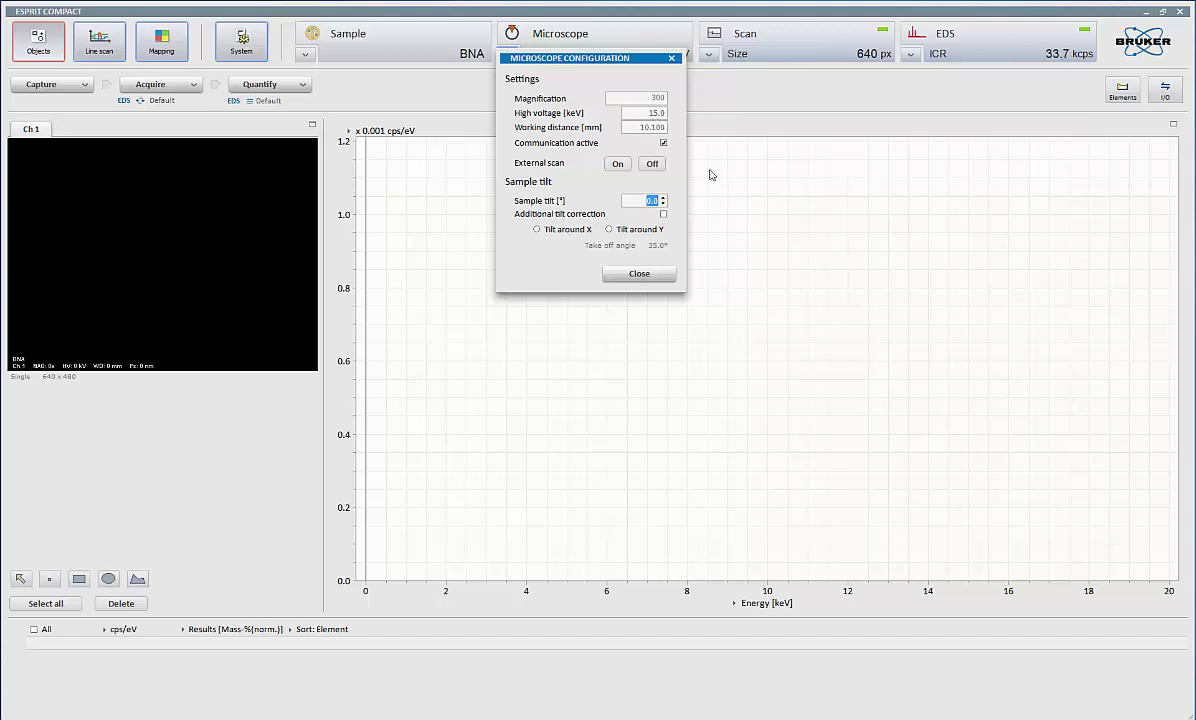
{"action": "left_click", "coordinate": [671, 58]}
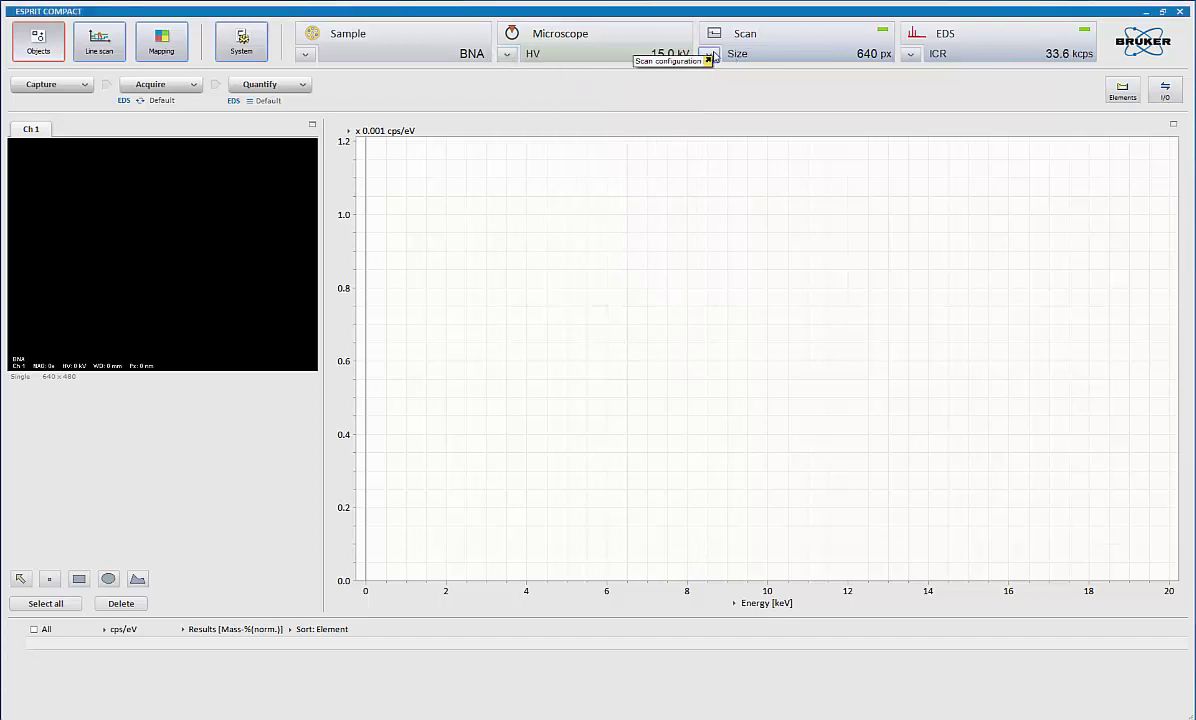
Review the scan configuration settings and close them
{"action": "left_click", "coordinate": [709, 54]}
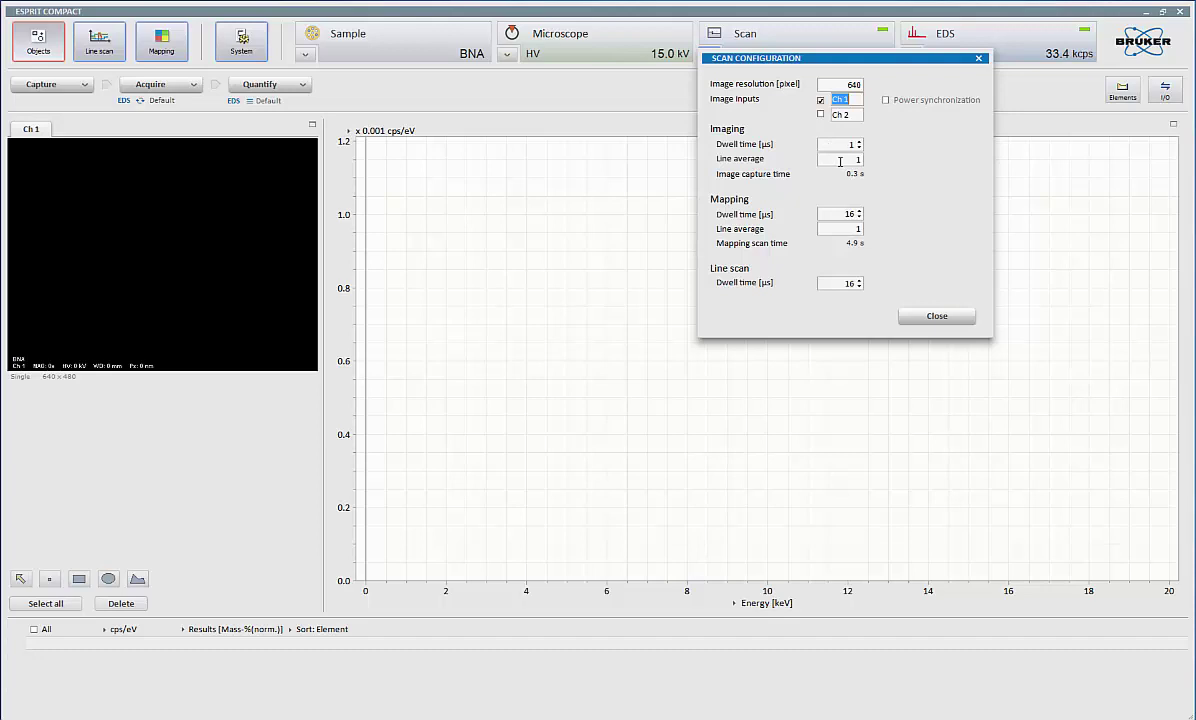
{"action": "left_click", "coordinate": [906, 316]}
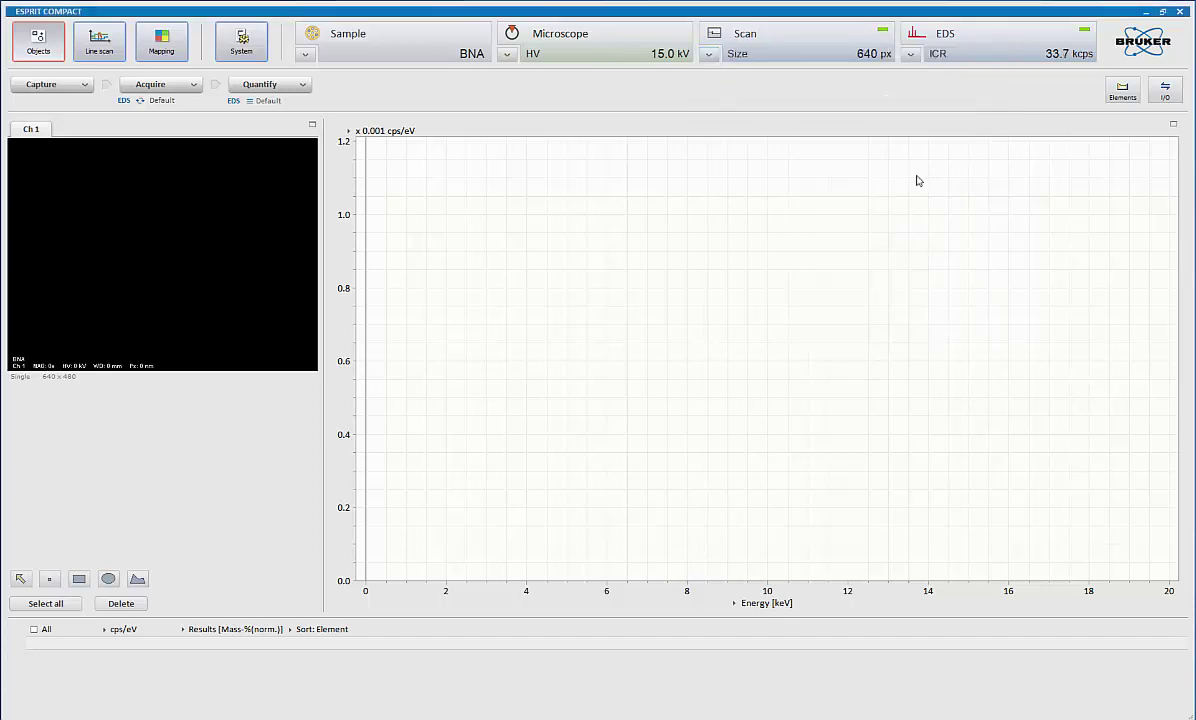
Review the EDS detector configuration (130 kcps, 20 keV, −29.9 °C) and close it
{"action": "left_click", "coordinate": [911, 55]}
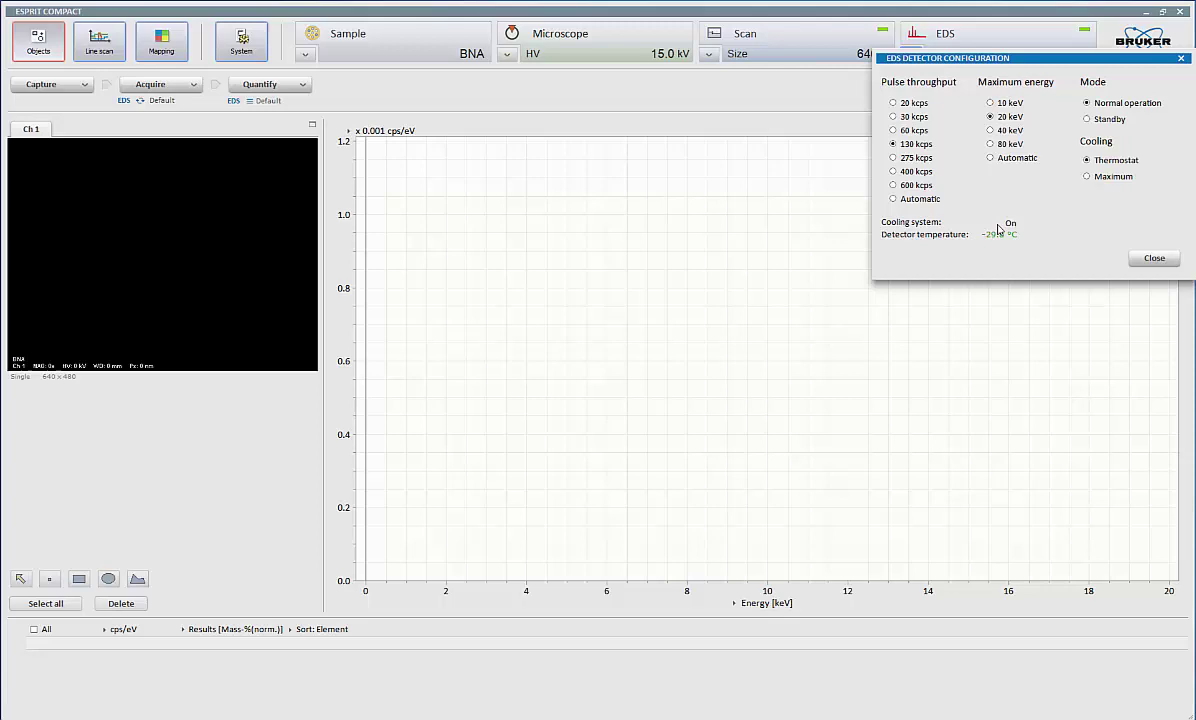
{"action": "left_click", "coordinate": [1155, 259]}
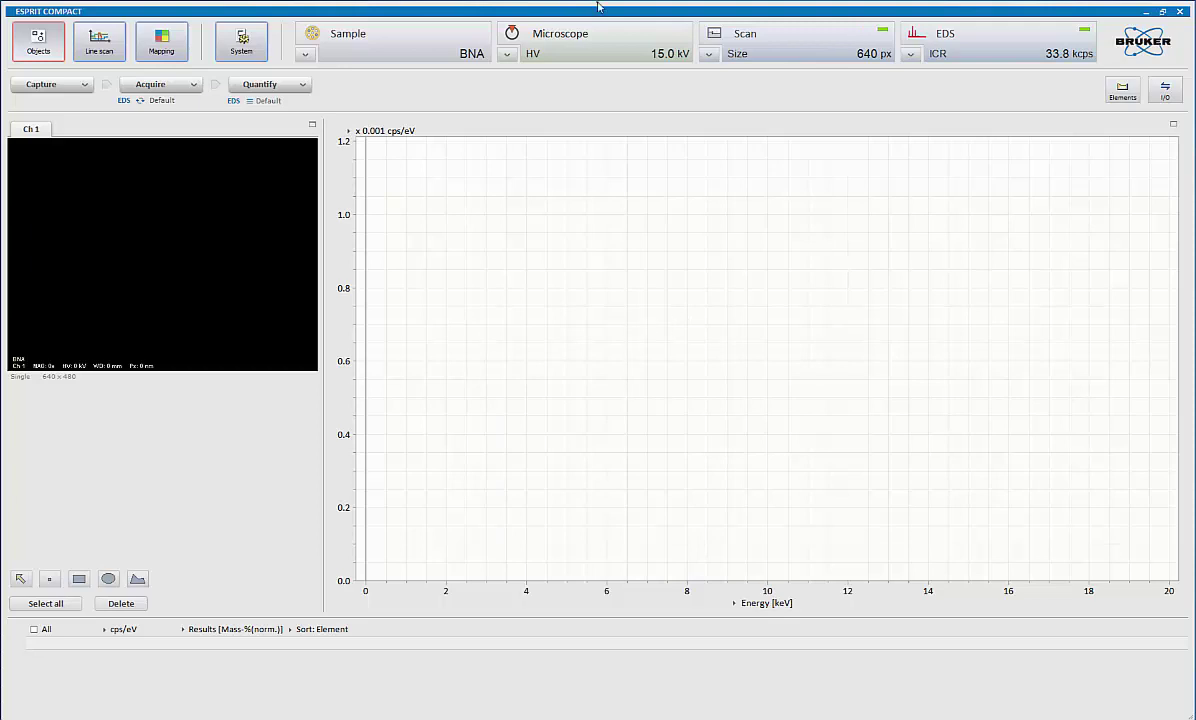
Select the elliptical region tool and show the System page listing the SVE6 spectrometer
{"action": "left_click", "coordinate": [108, 578]}
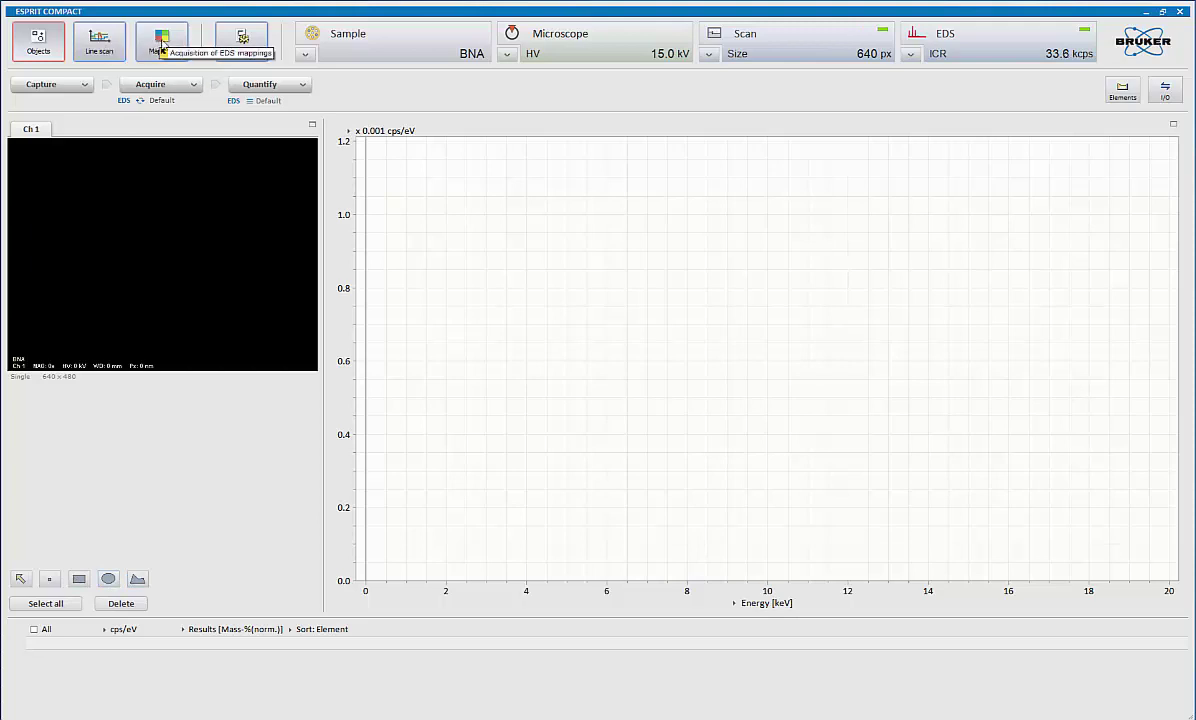
{"action": "left_click", "coordinate": [226, 40]}
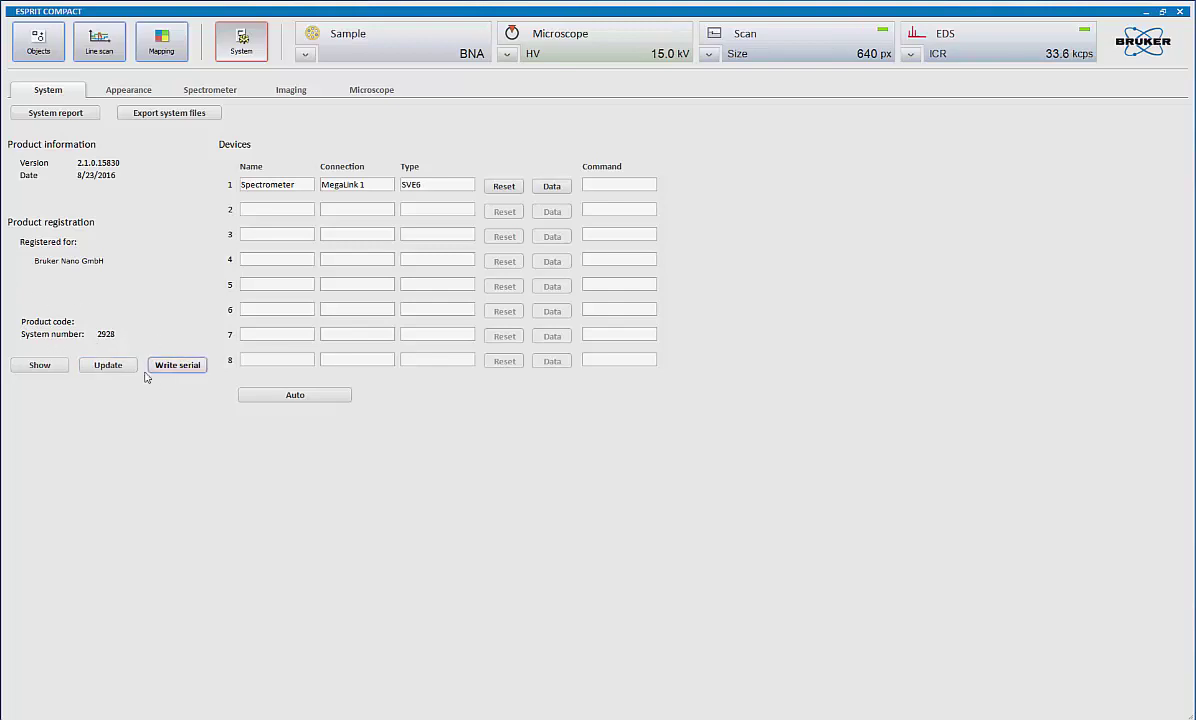
{"action": "left_click", "coordinate": [58, 366]}
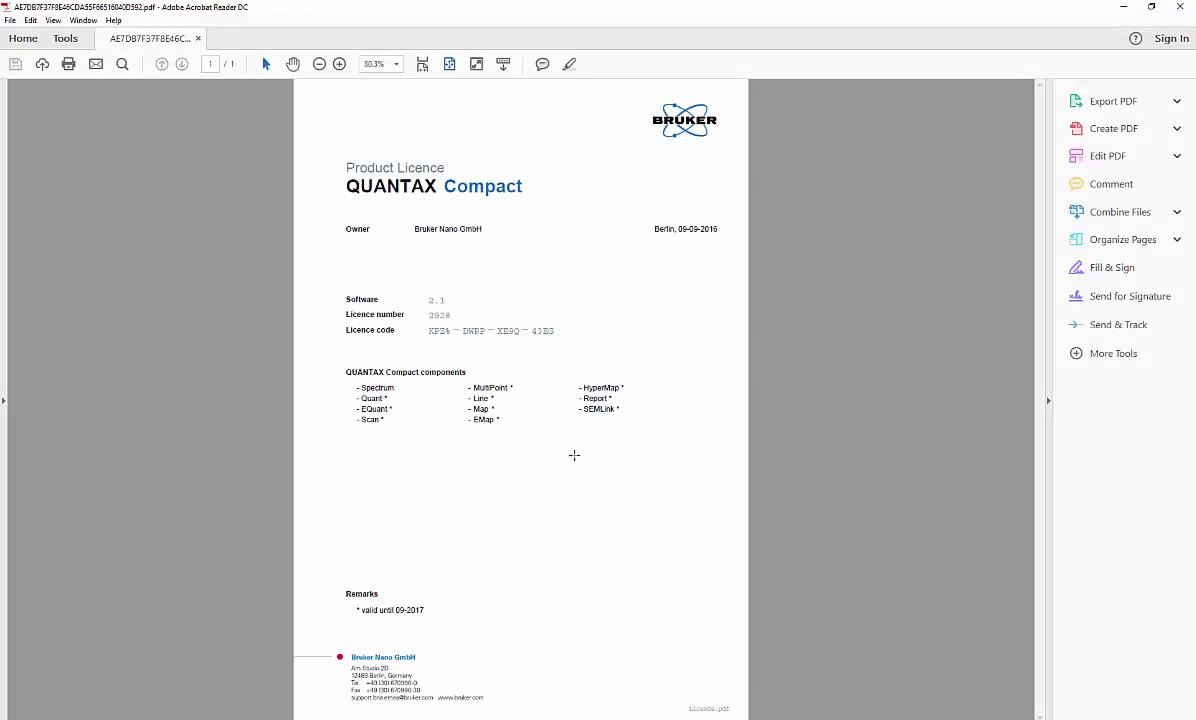
{"action": "left_click", "coordinate": [1180, 6]}
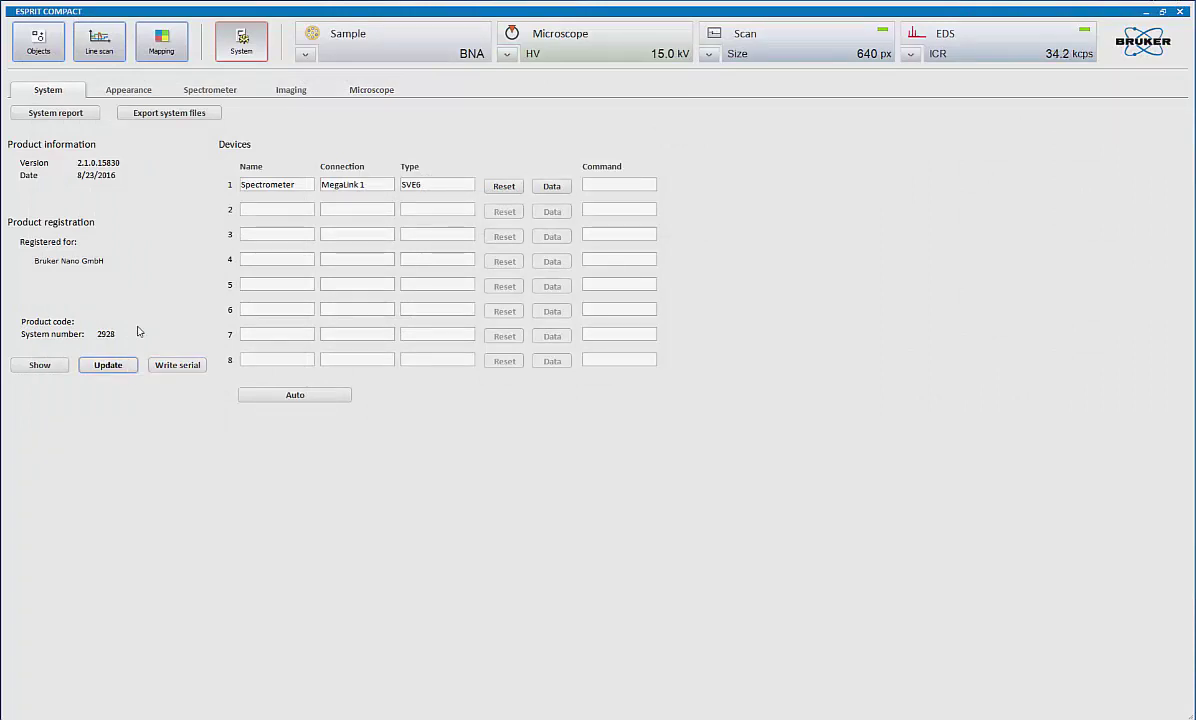
Show Appearance settings and briefly expand Save image options, Additional and Colors sections
{"action": "left_click", "coordinate": [113, 88]}
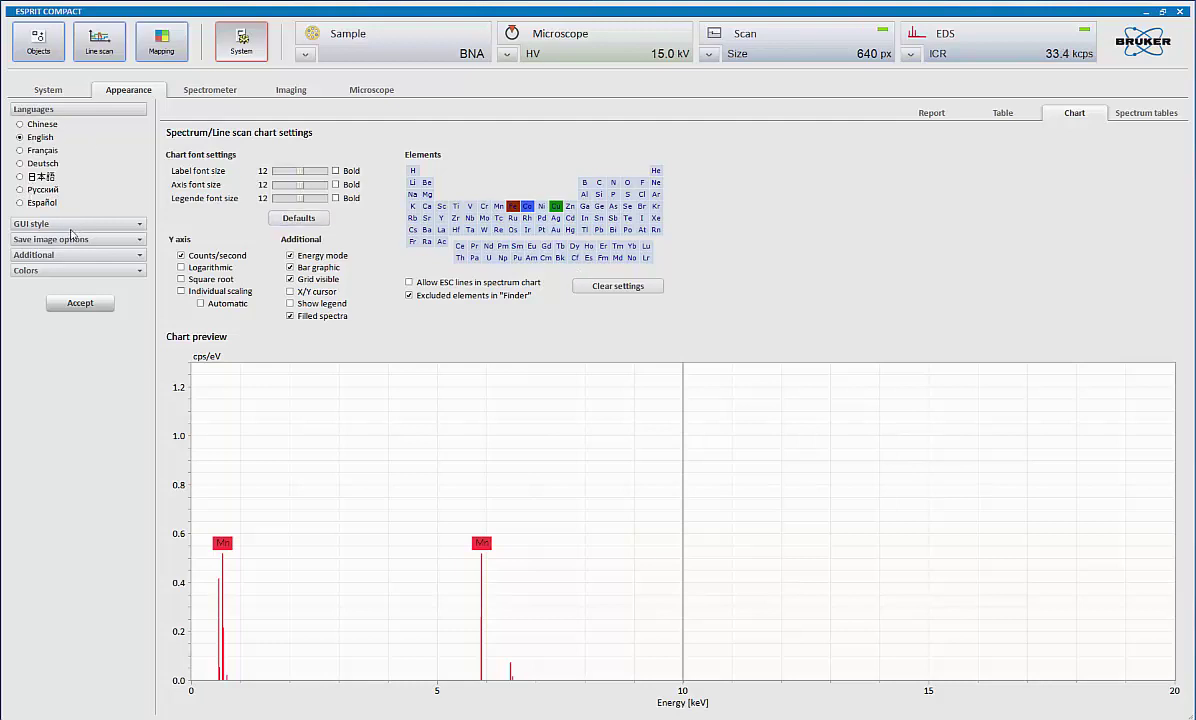
{"action": "left_click", "coordinate": [137, 242]}
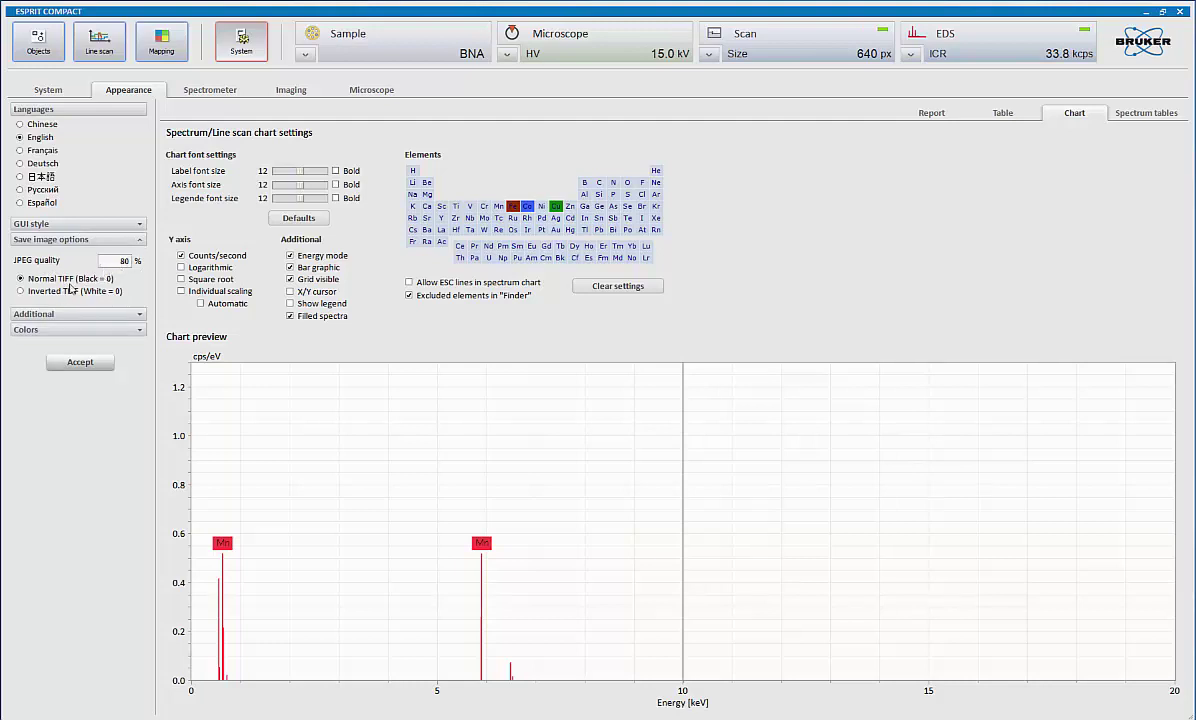
{"action": "left_click", "coordinate": [141, 240]}
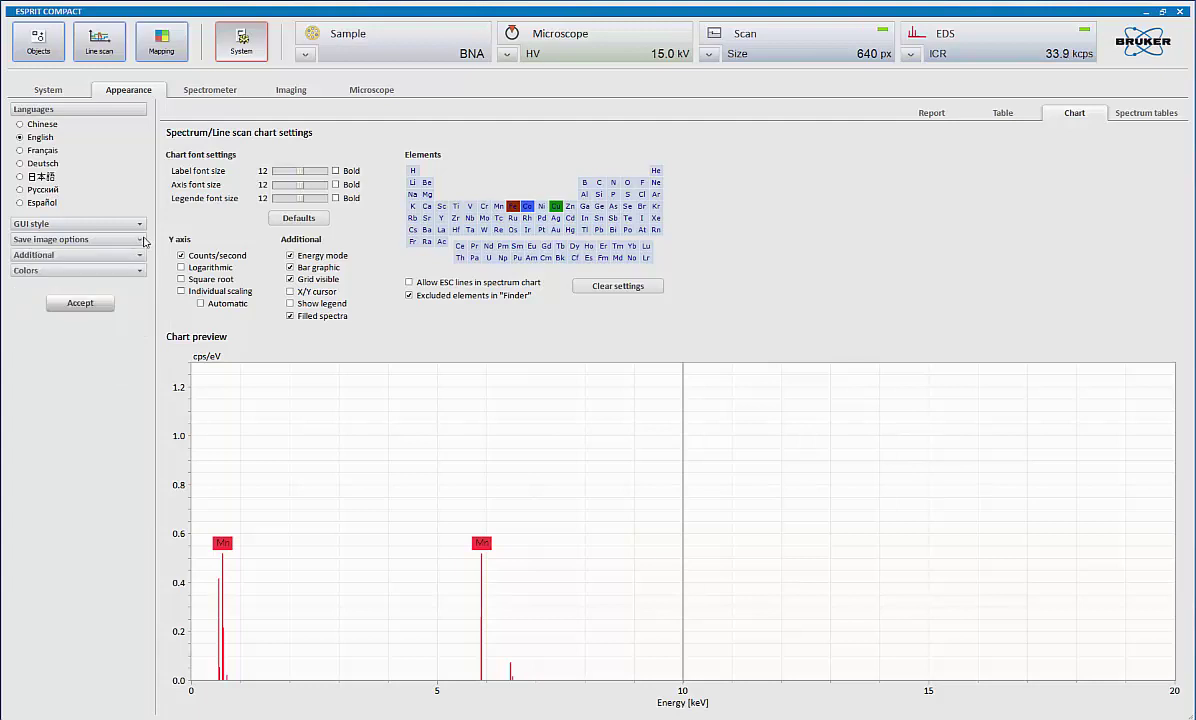
{"action": "left_click", "coordinate": [140, 256]}
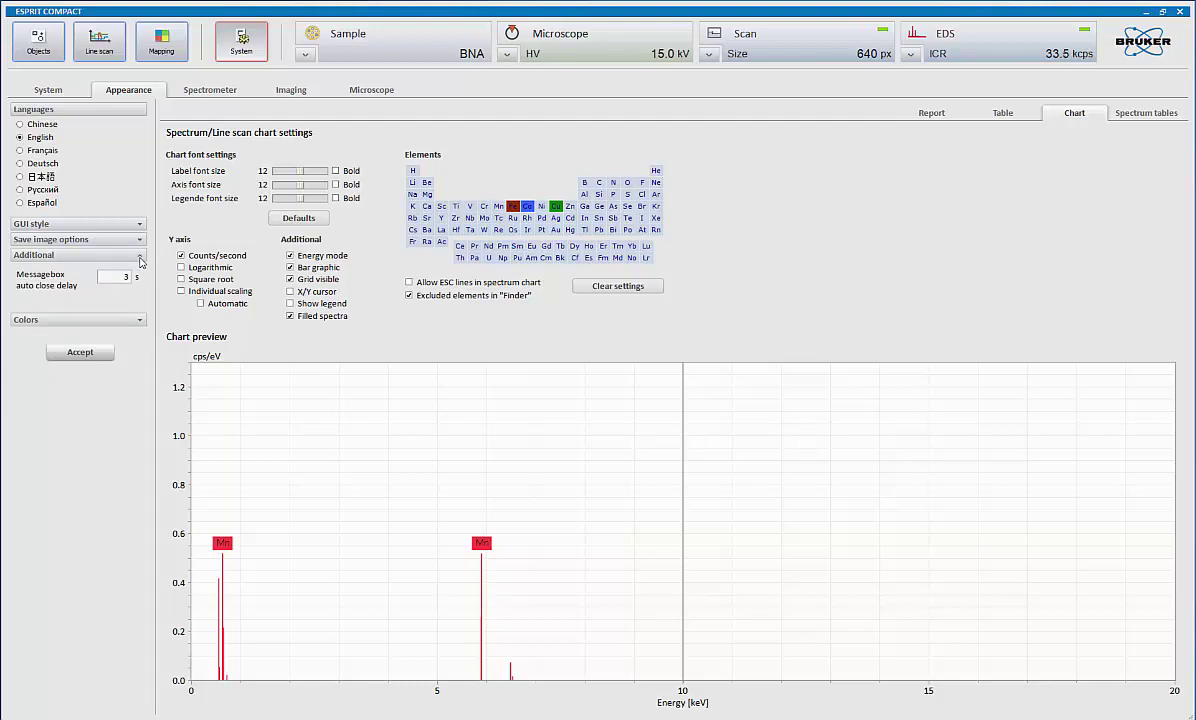
{"action": "left_click", "coordinate": [141, 257]}
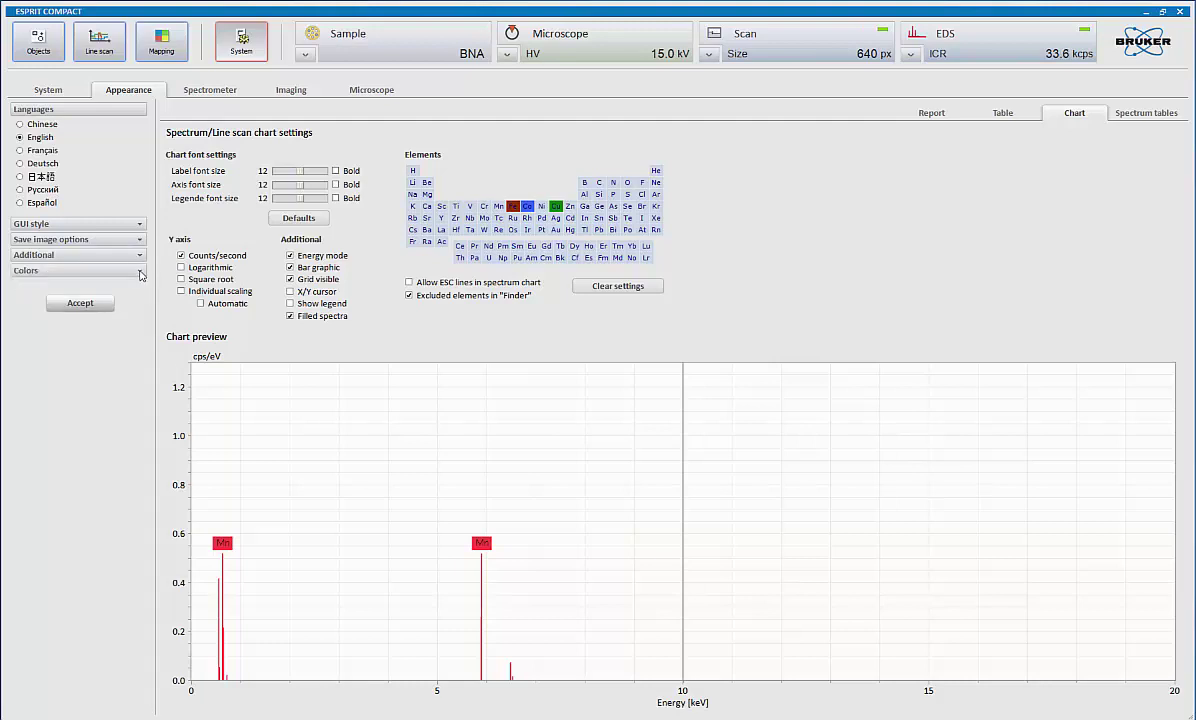
{"action": "left_click", "coordinate": [141, 272]}
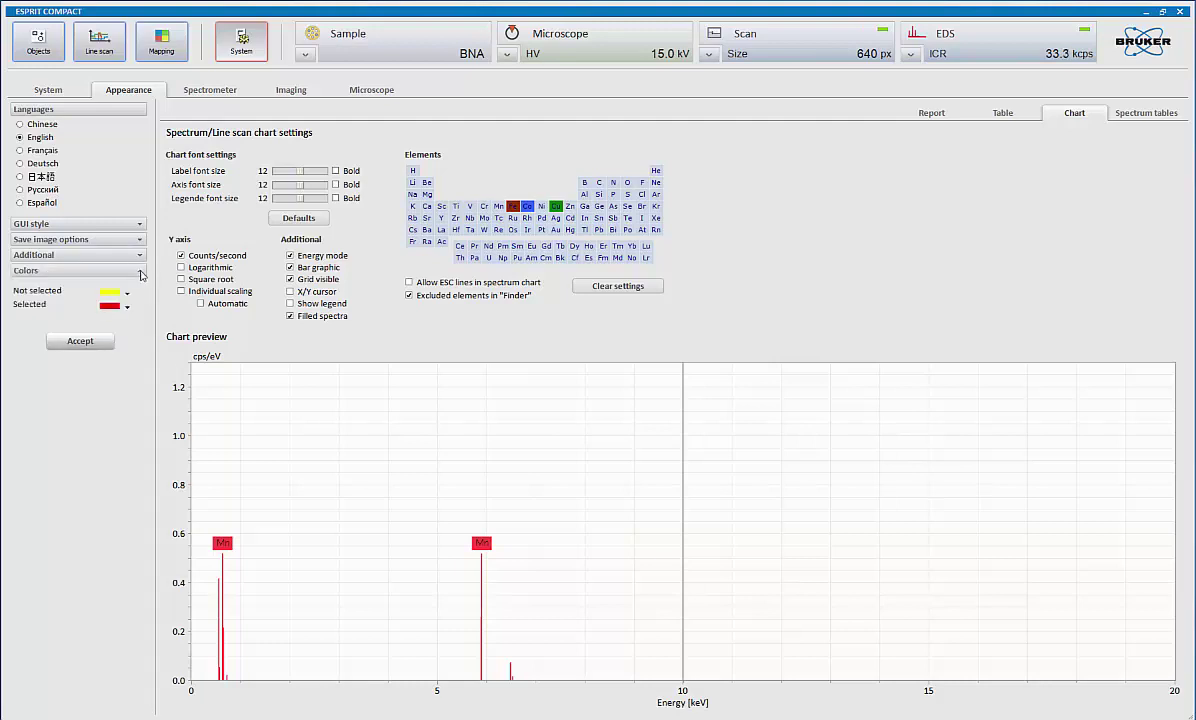
{"action": "left_click", "coordinate": [140, 272]}
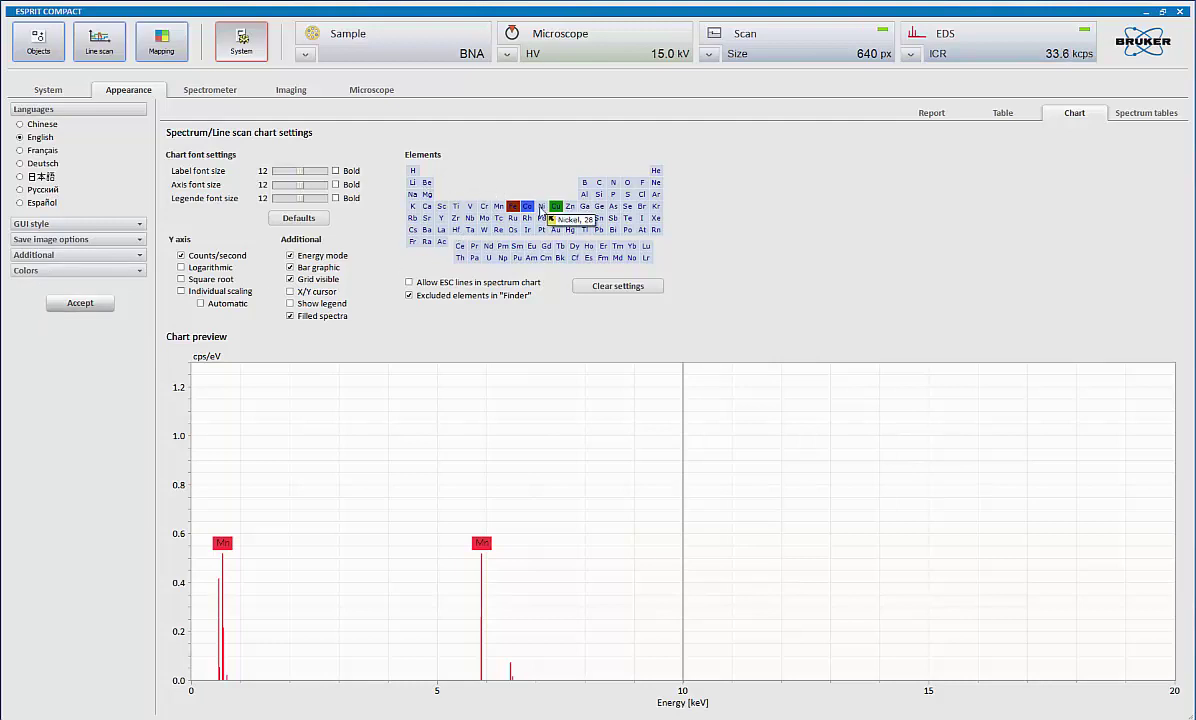
Make Titanium's lines turquoise with manual line selection, the LA1 symbol and line names shown
{"action": "double_click", "coordinate": [455, 207]}
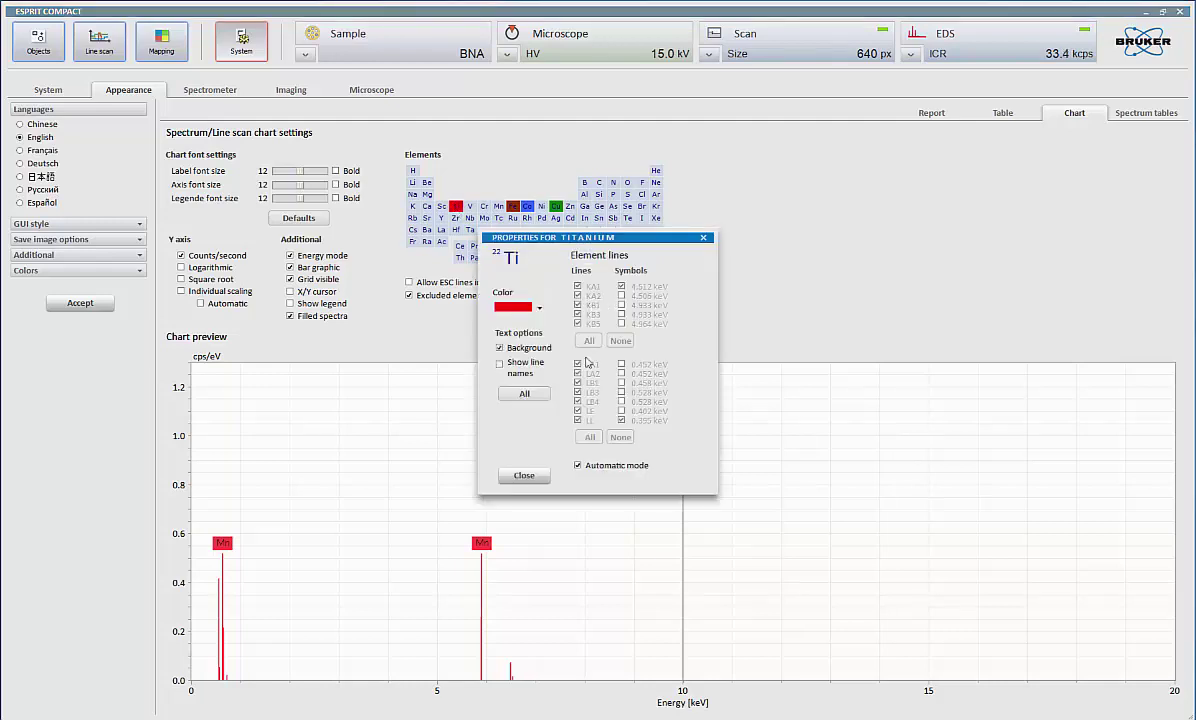
{"action": "left_click", "coordinate": [578, 466]}
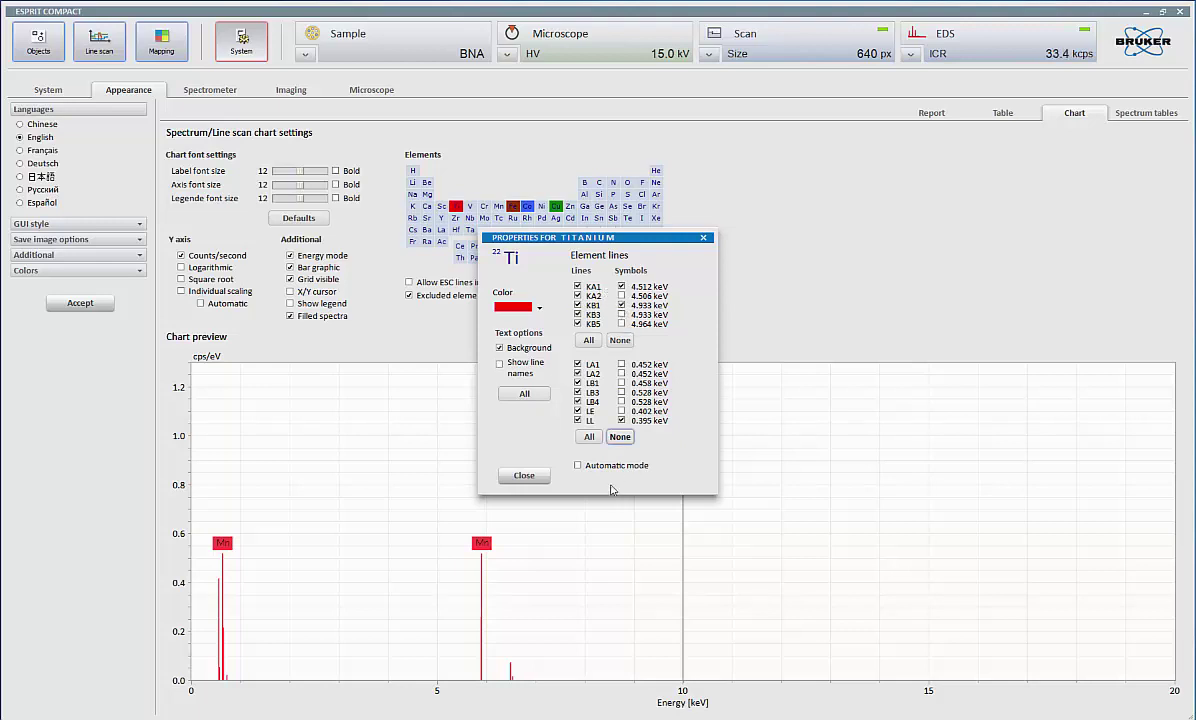
{"action": "left_click", "coordinate": [621, 365]}
{"action": "left_click", "coordinate": [500, 365]}
{"action": "left_click", "coordinate": [508, 303]}
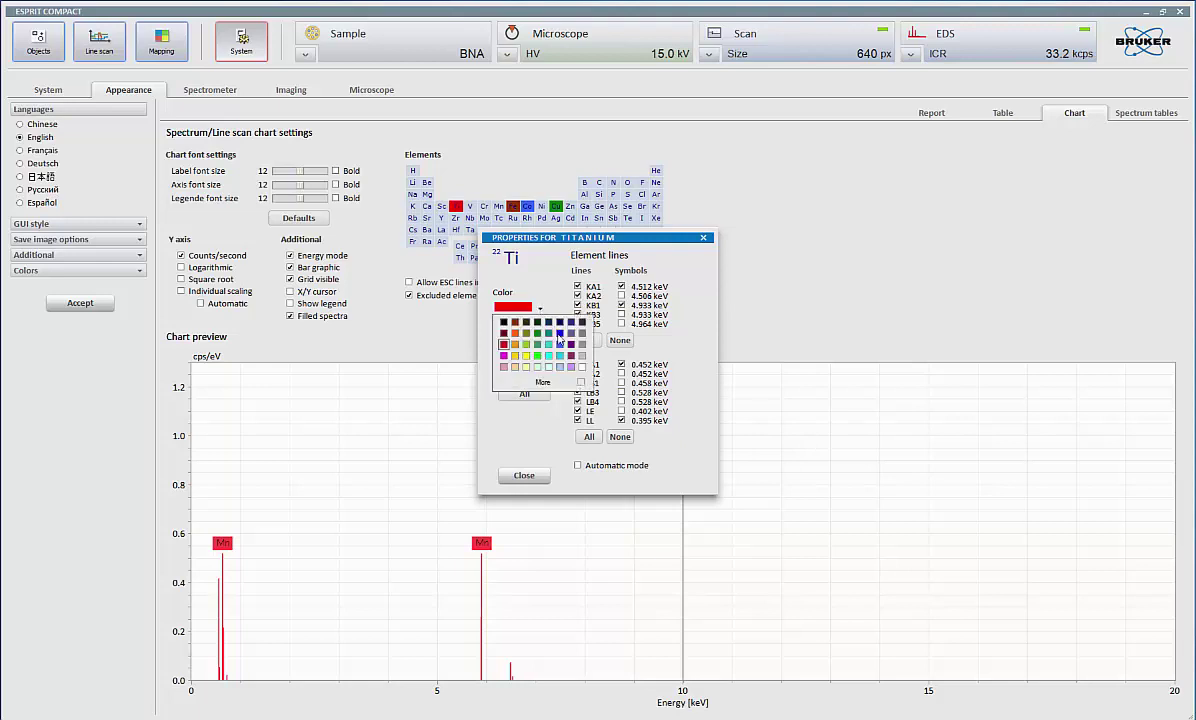
{"action": "left_click", "coordinate": [548, 345]}
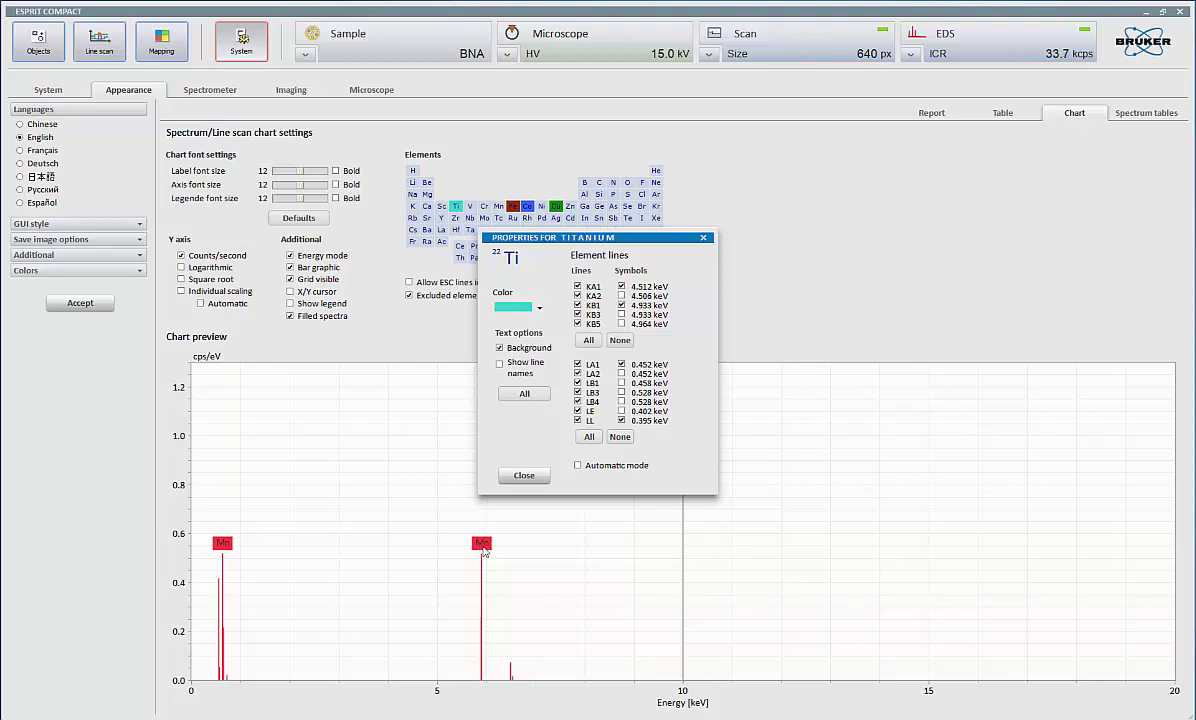
{"action": "left_click", "coordinate": [524, 475]}
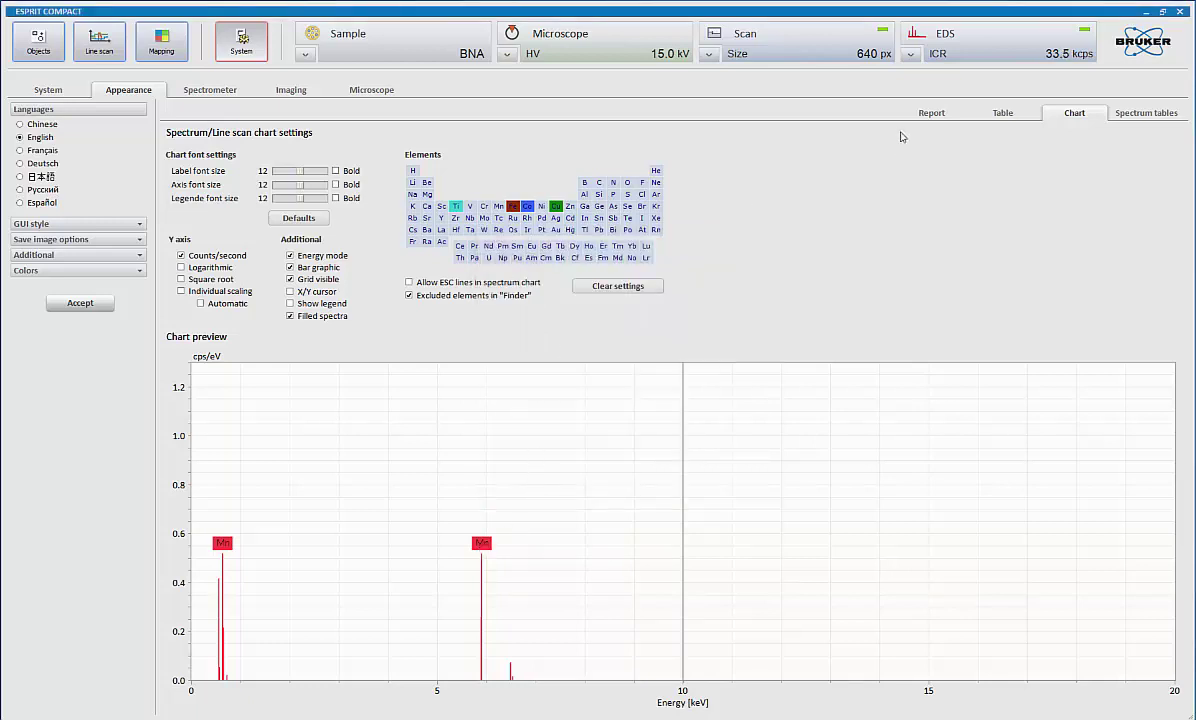
Open the Objects report template and inspect the ESPRIT Compact title block without changes
{"action": "left_click", "coordinate": [931, 113]}
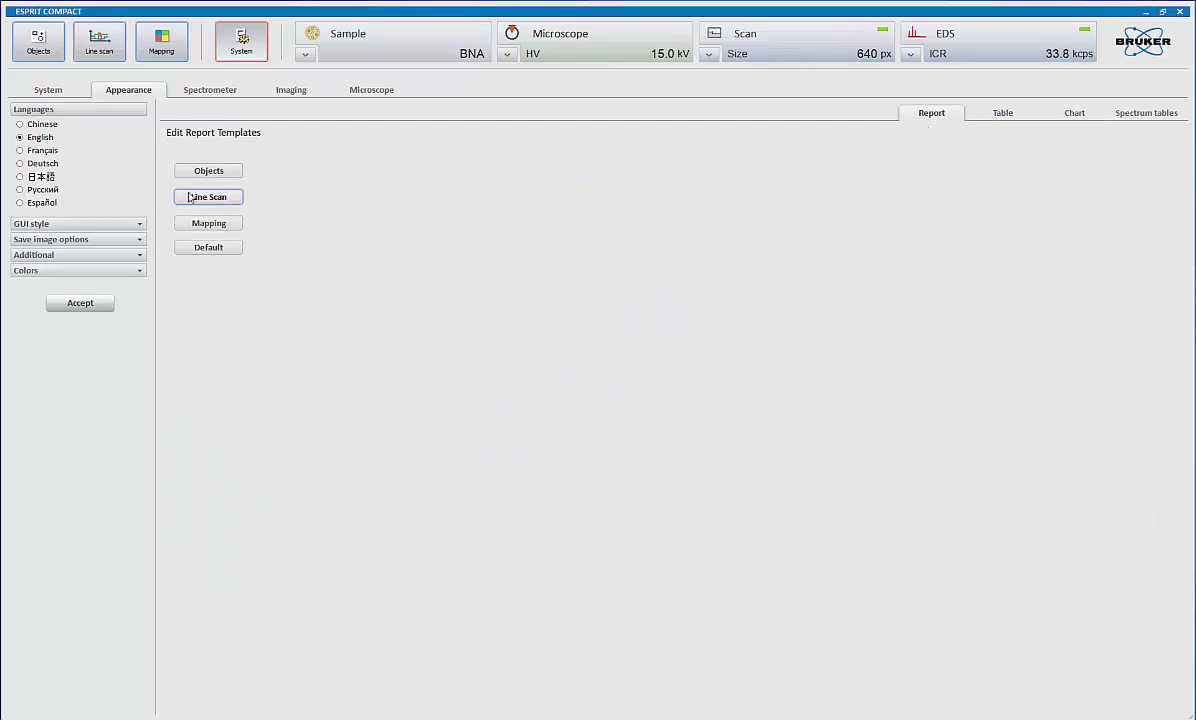
{"action": "left_click", "coordinate": [236, 175]}
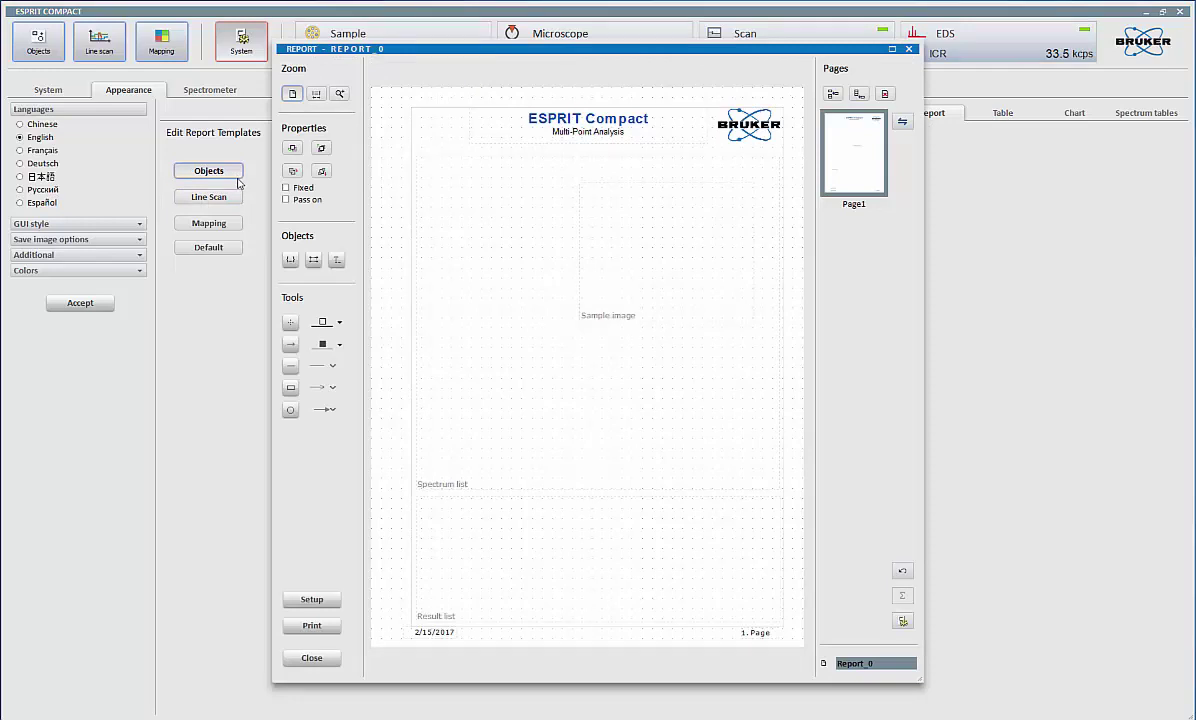
{"action": "left_click", "coordinate": [558, 121]}
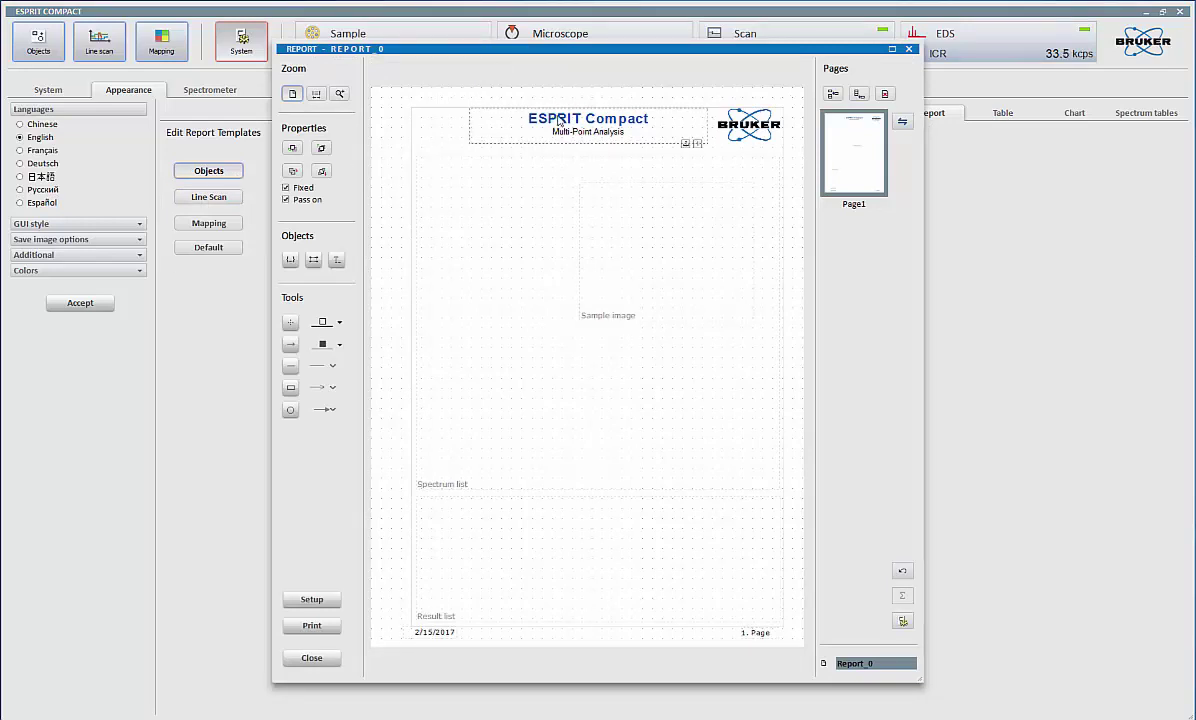
{"action": "double_click", "coordinate": [558, 121]}
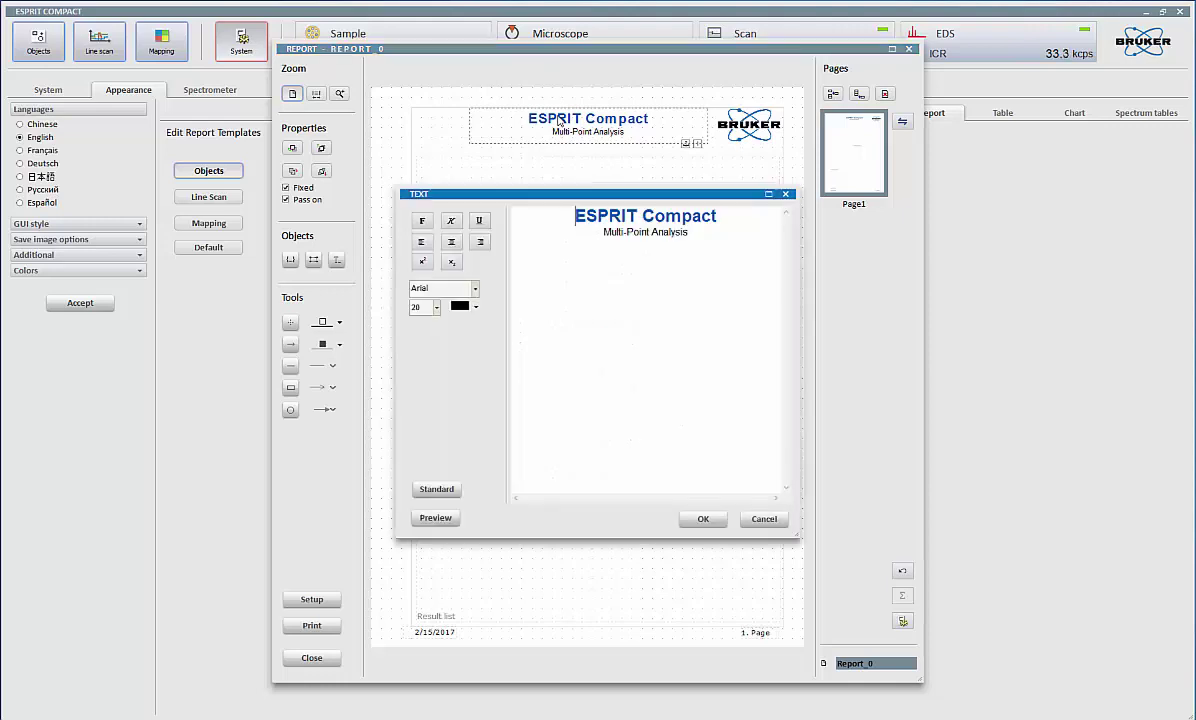
{"action": "left_click", "coordinate": [786, 194]}
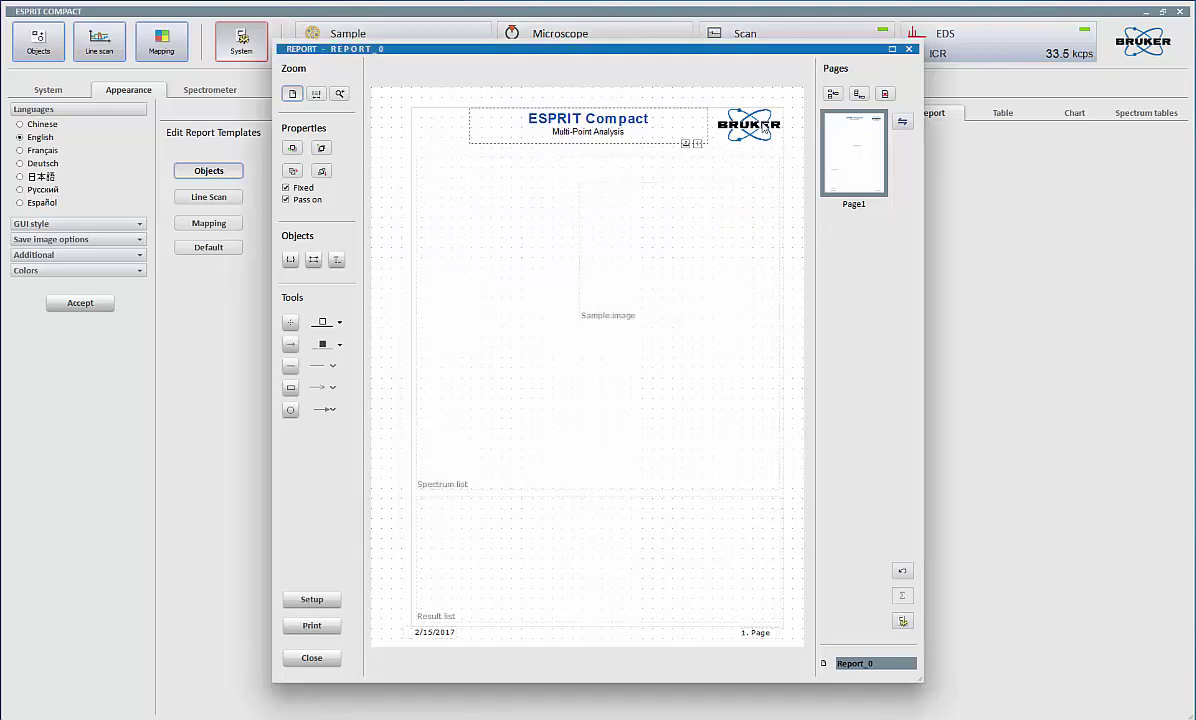
Inspect the Sample image, Spectrum list and Result list frames and the available report objects
{"action": "left_click", "coordinate": [684, 200]}
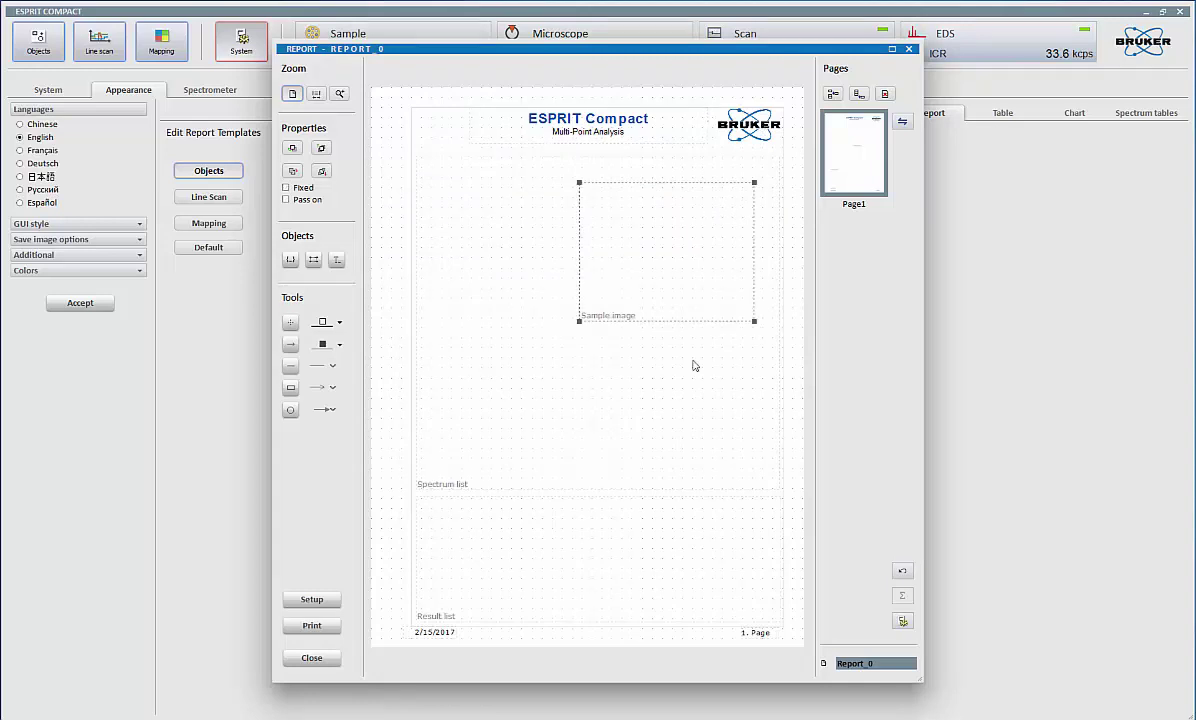
{"action": "left_click", "coordinate": [668, 452]}
{"action": "left_click", "coordinate": [648, 537]}
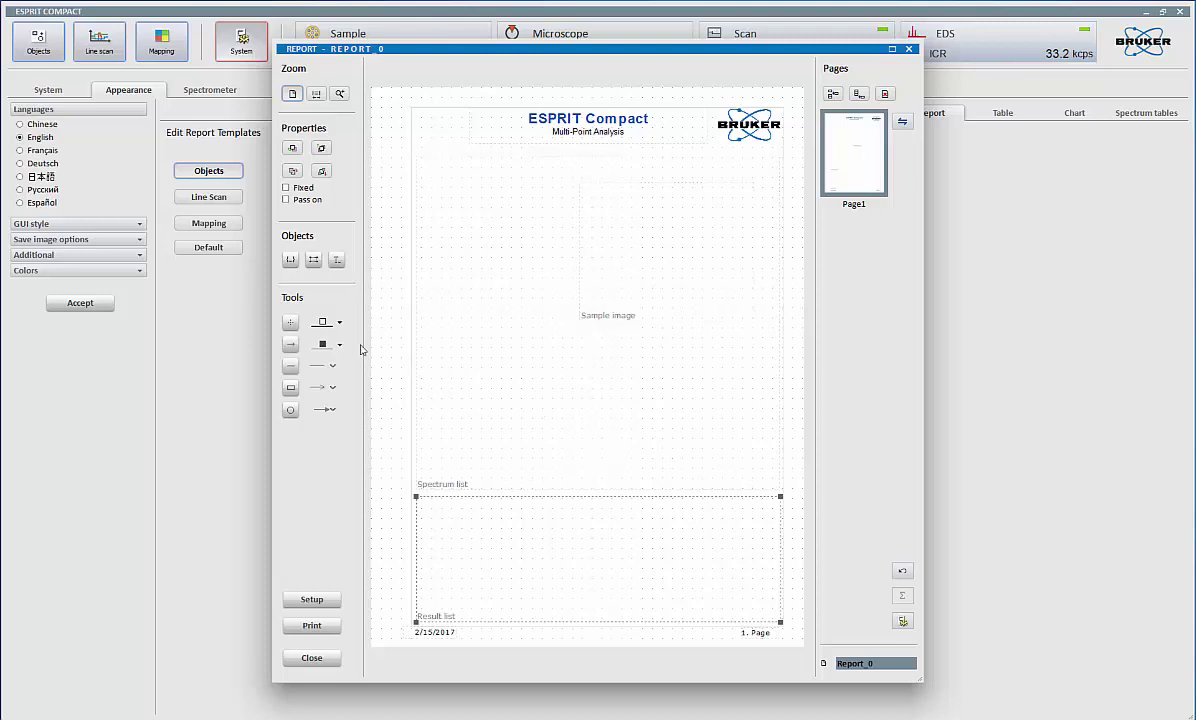
{"action": "left_click", "coordinate": [313, 259]}
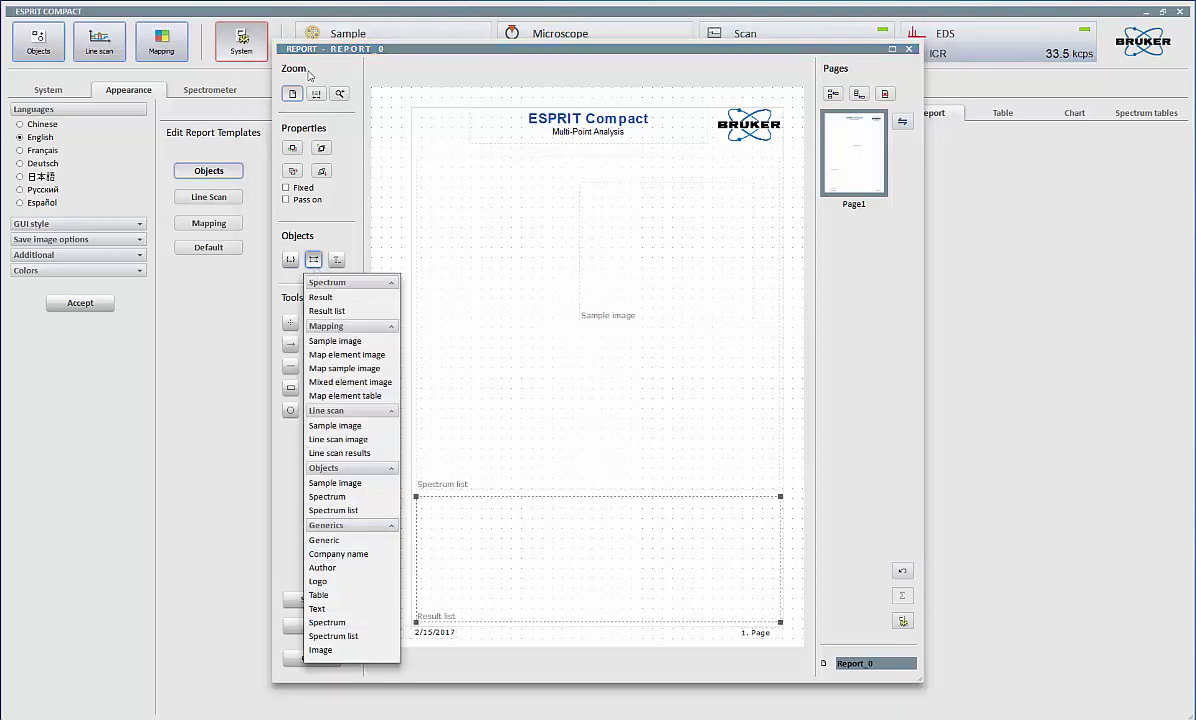
{"action": "double_click", "coordinate": [638, 251]}
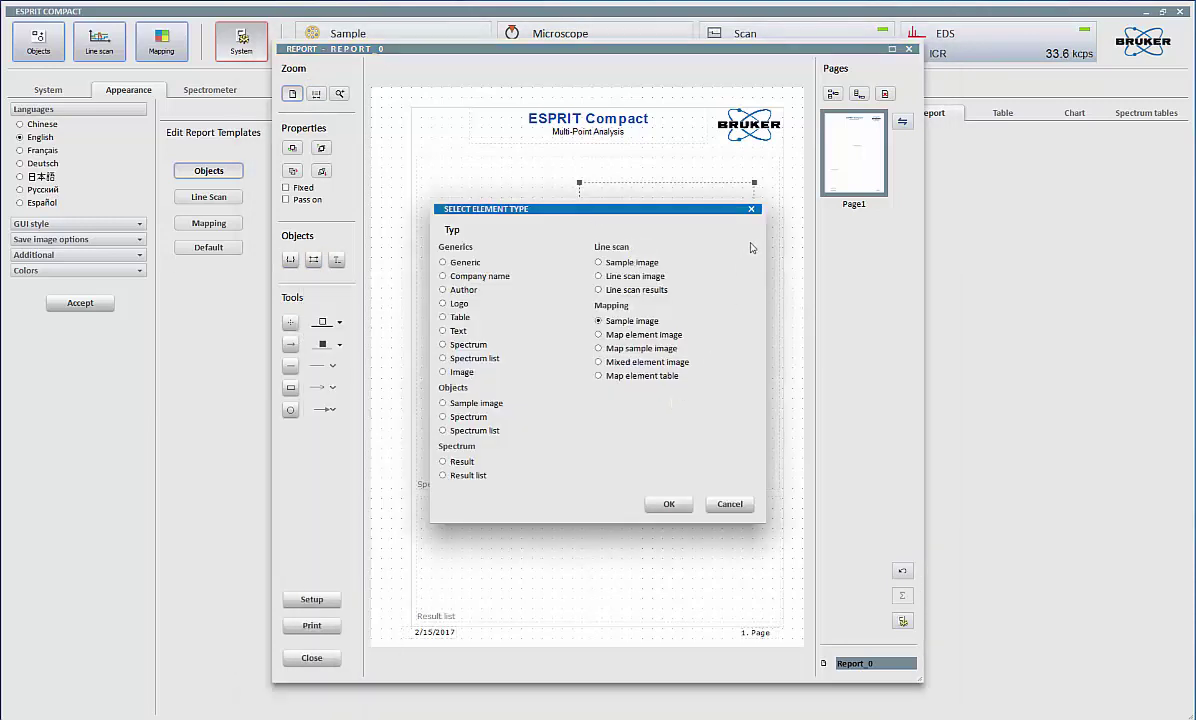
{"action": "left_click", "coordinate": [751, 210]}
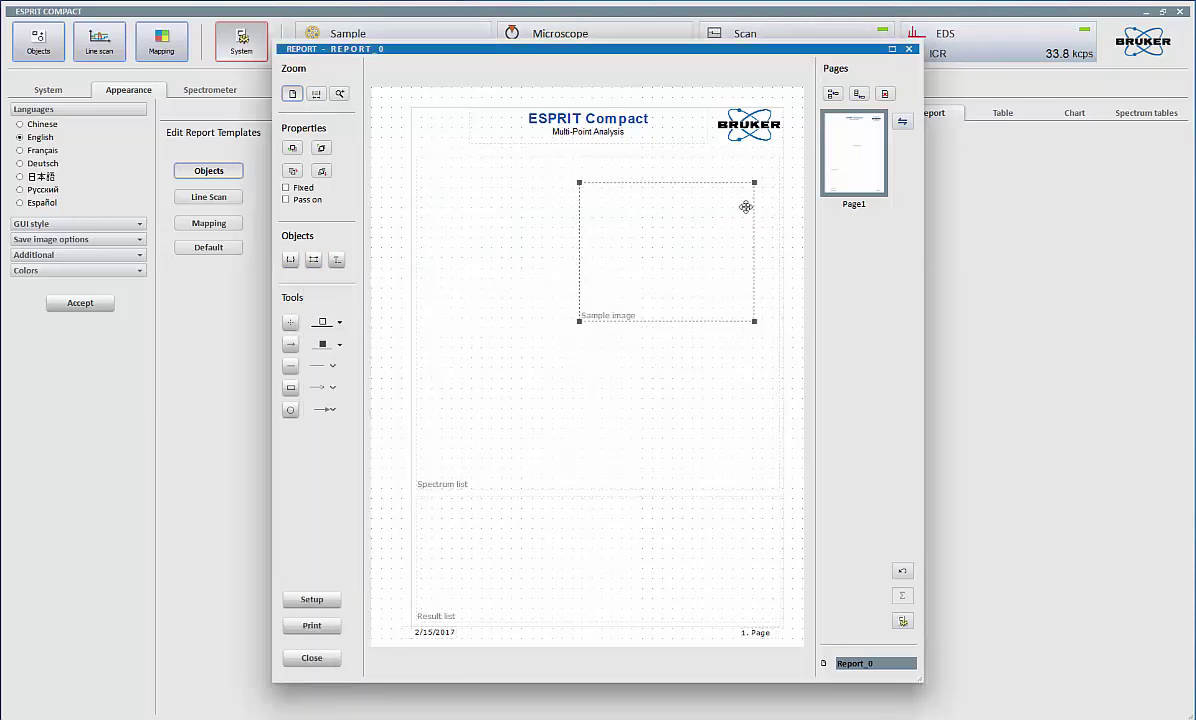
{"action": "left_click", "coordinate": [908, 48]}
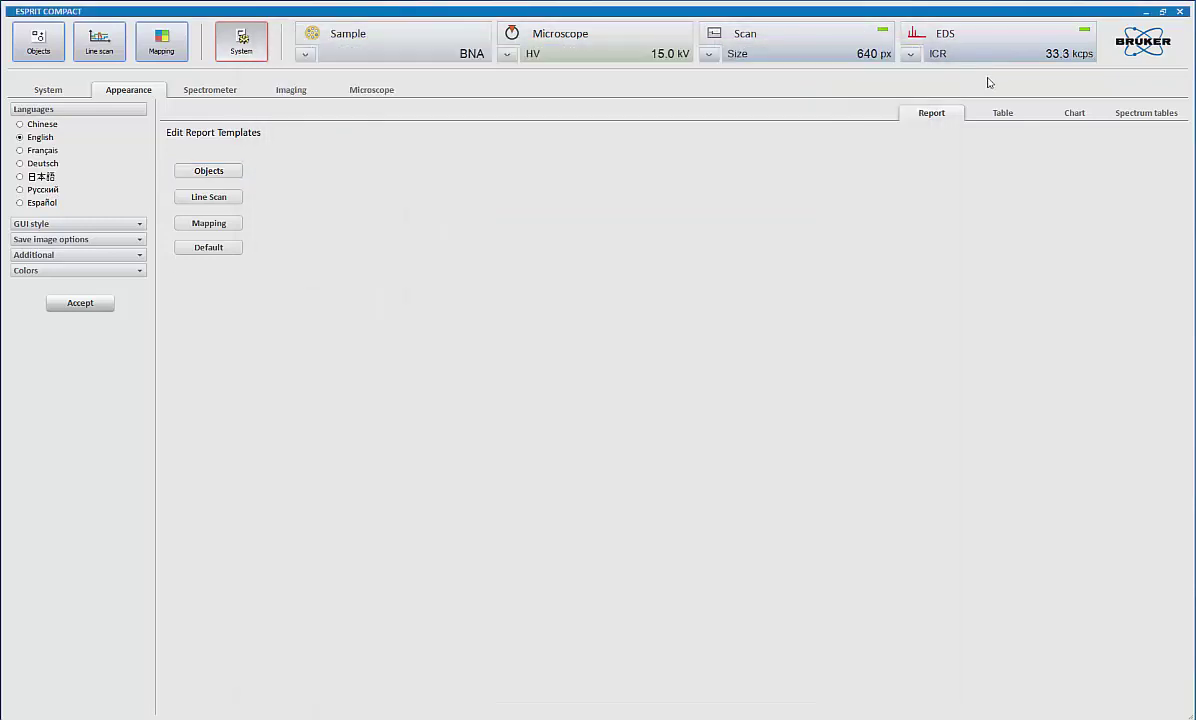
{"action": "left_click", "coordinate": [1071, 116]}
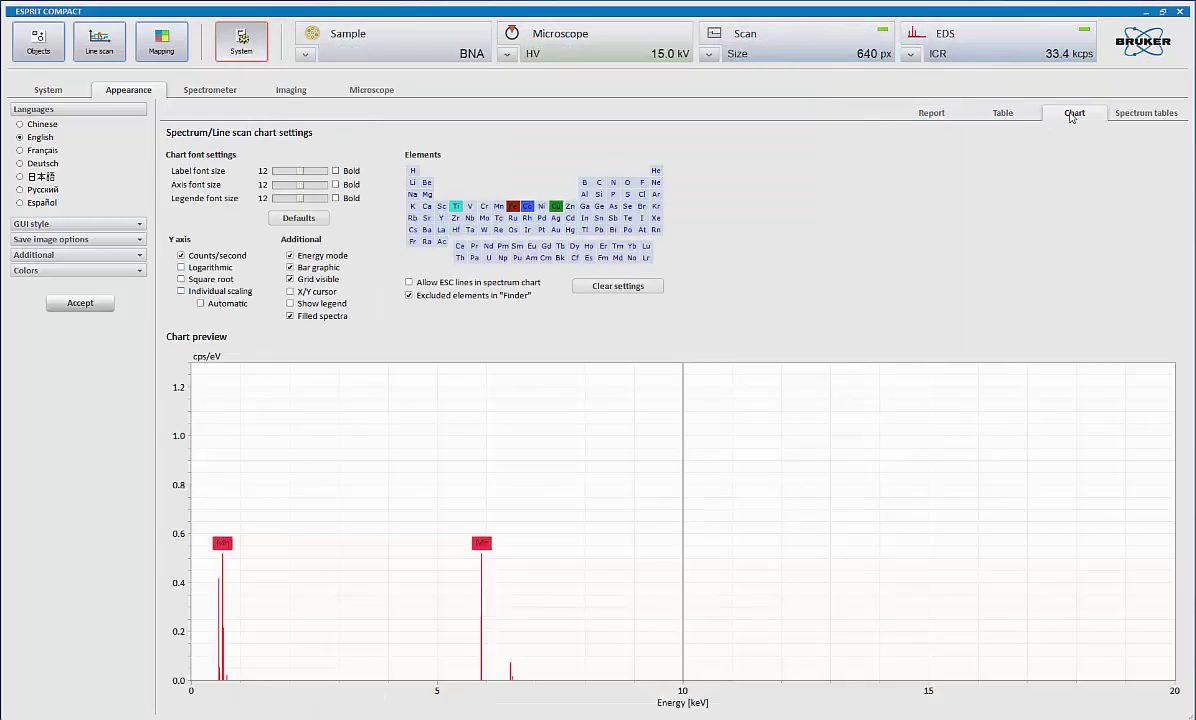
{"action": "left_click", "coordinate": [1004, 113]}
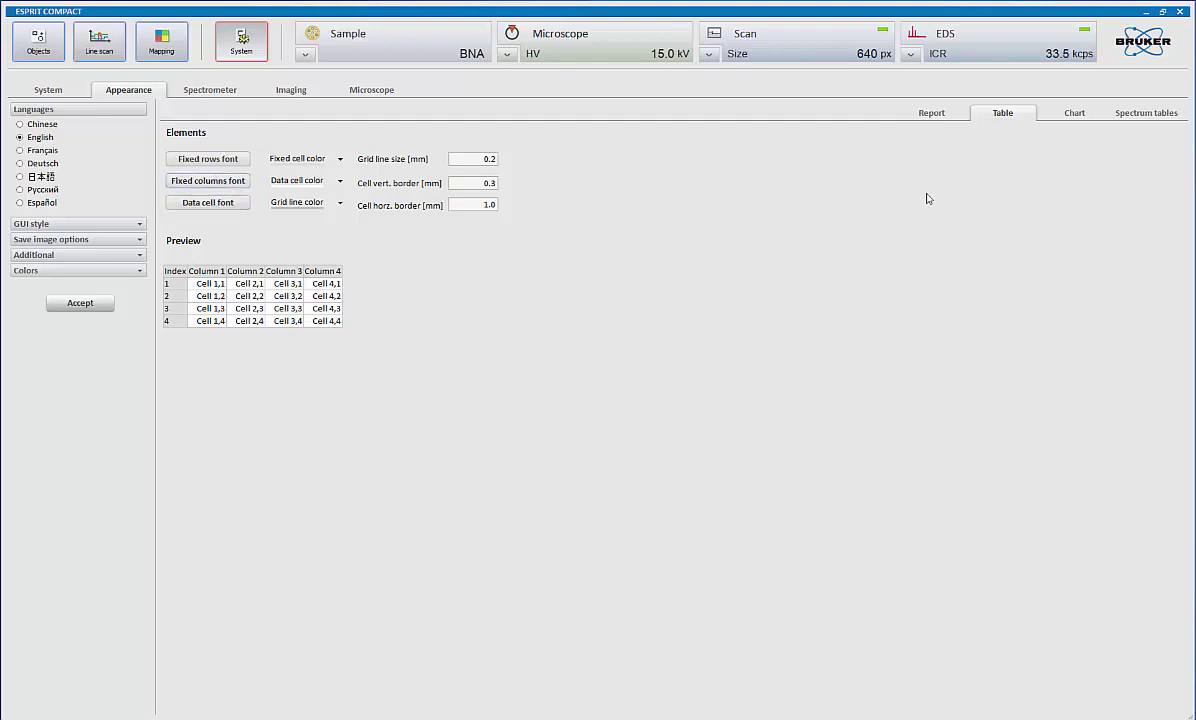
{"action": "left_click", "coordinate": [1123, 117]}
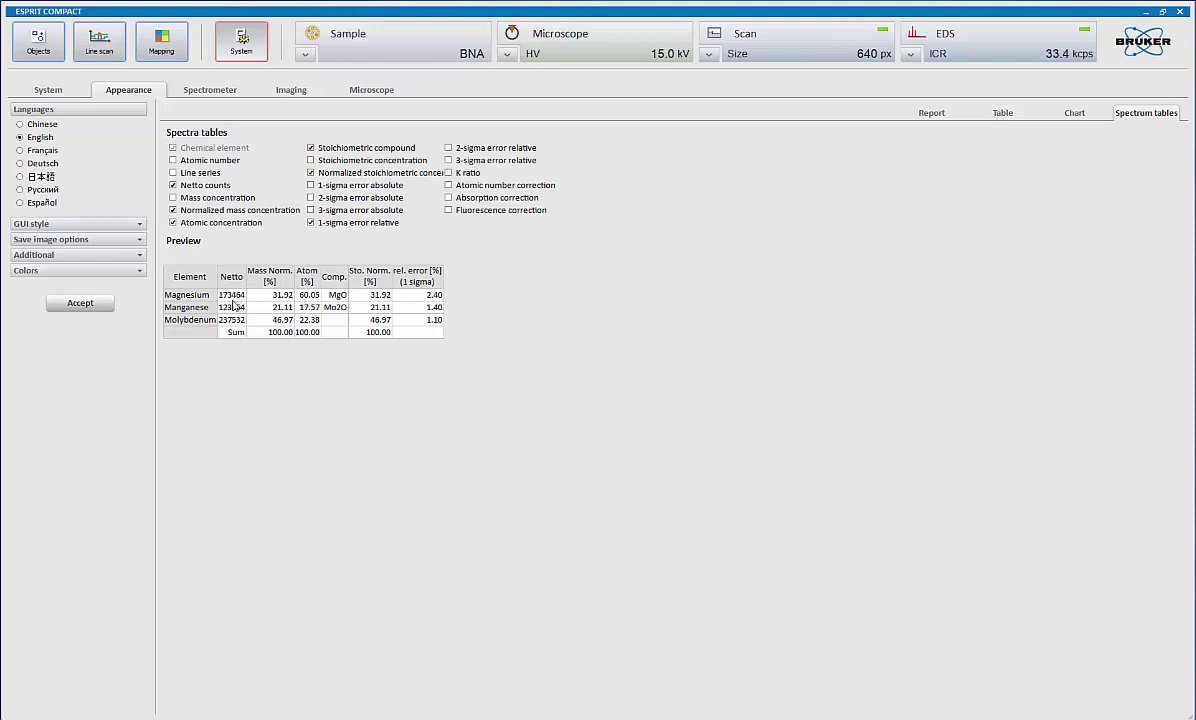
{"action": "left_click", "coordinate": [186, 162]}
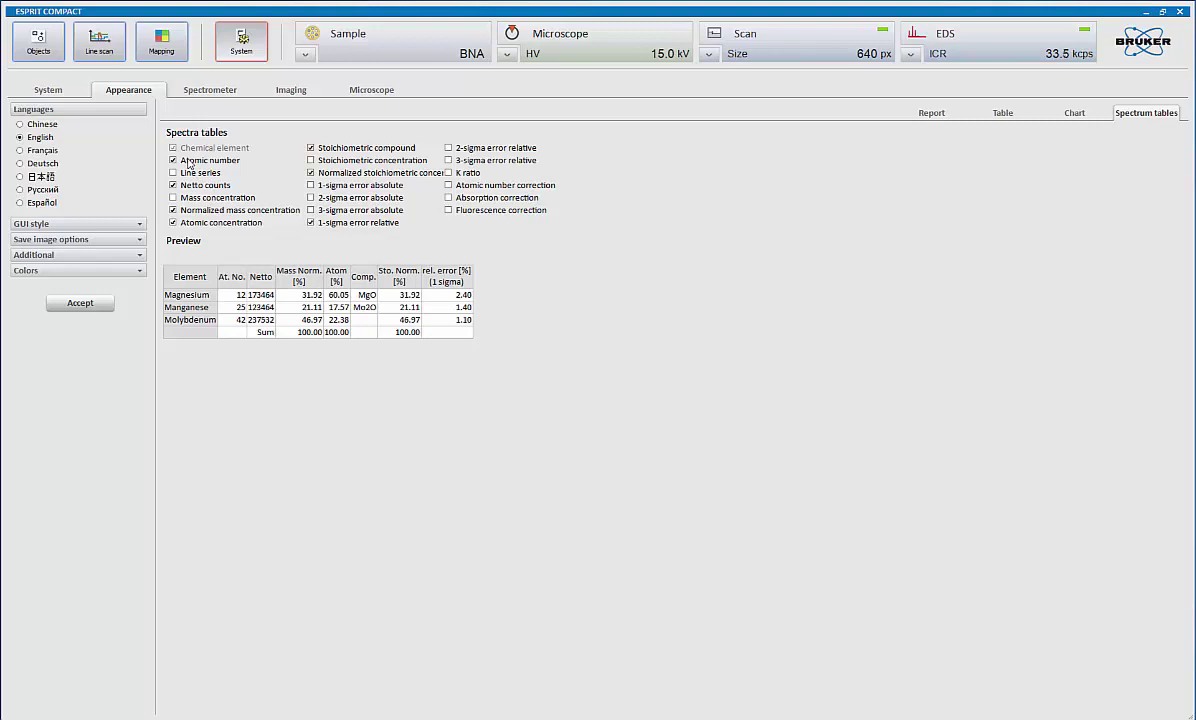
{"action": "left_click", "coordinate": [189, 163]}
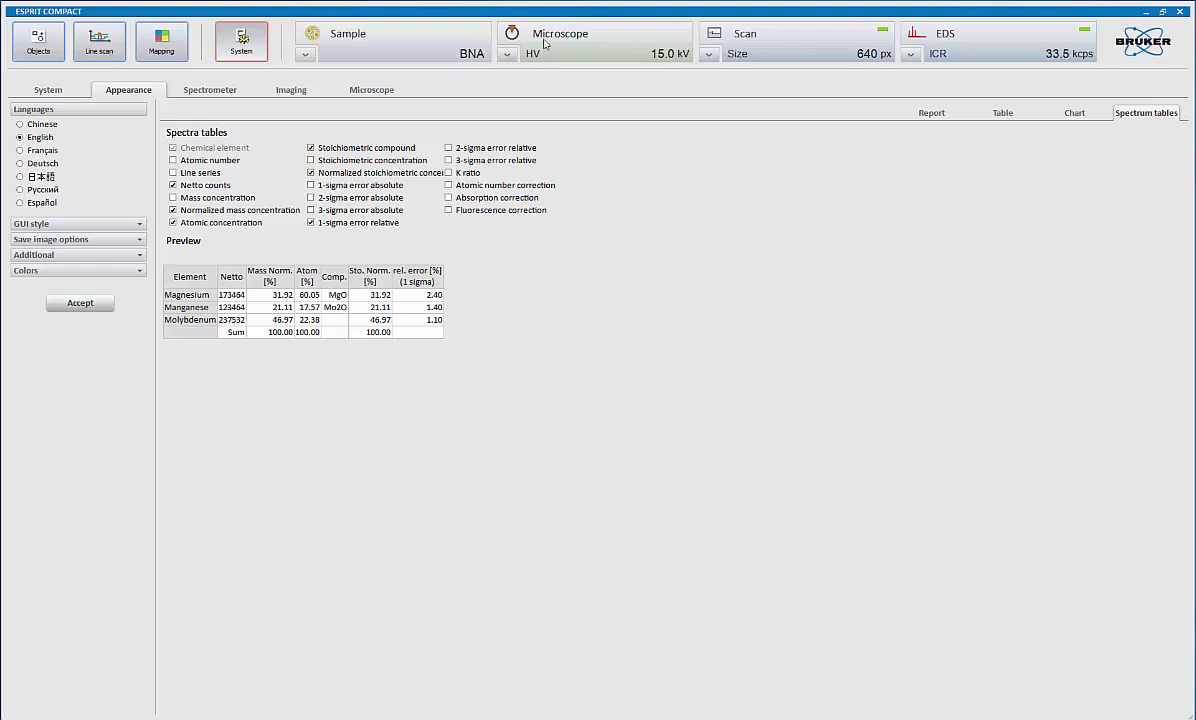
{"action": "left_click", "coordinate": [903, 114]}
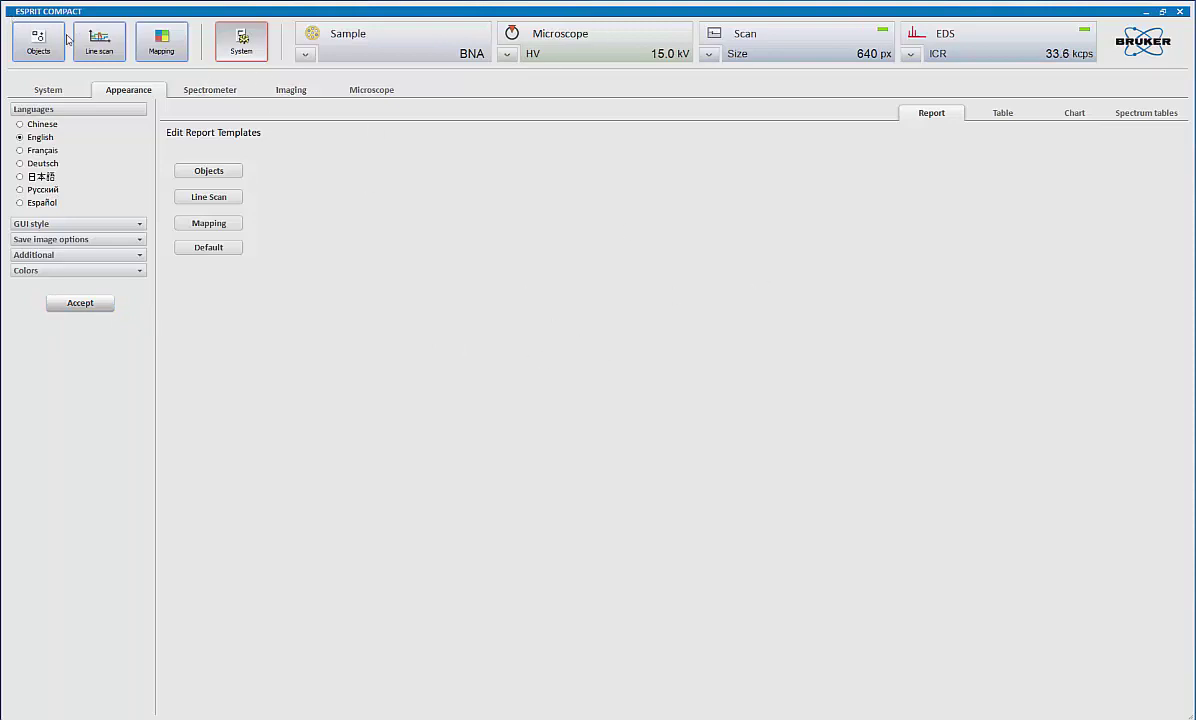
In the Objects workspace, set capture to Continuous and start imaging the BNA sample
{"action": "left_click", "coordinate": [38, 46]}
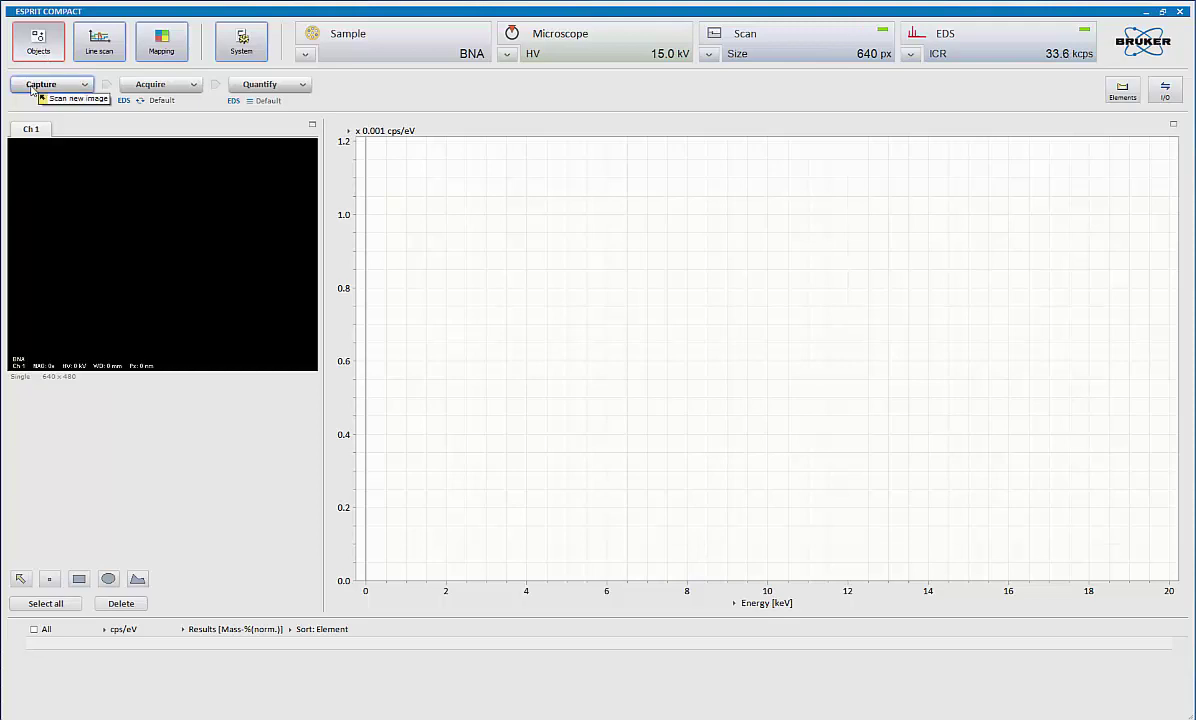
{"action": "left_click", "coordinate": [83, 86]}
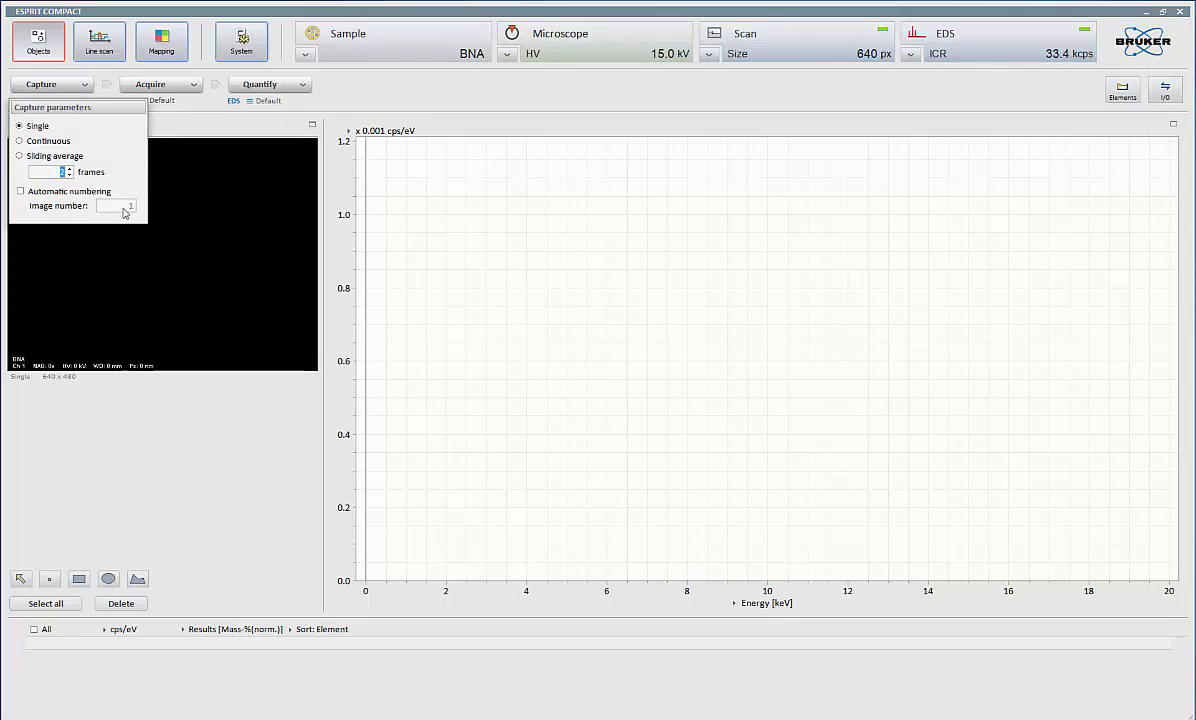
{"action": "left_click", "coordinate": [47, 140]}
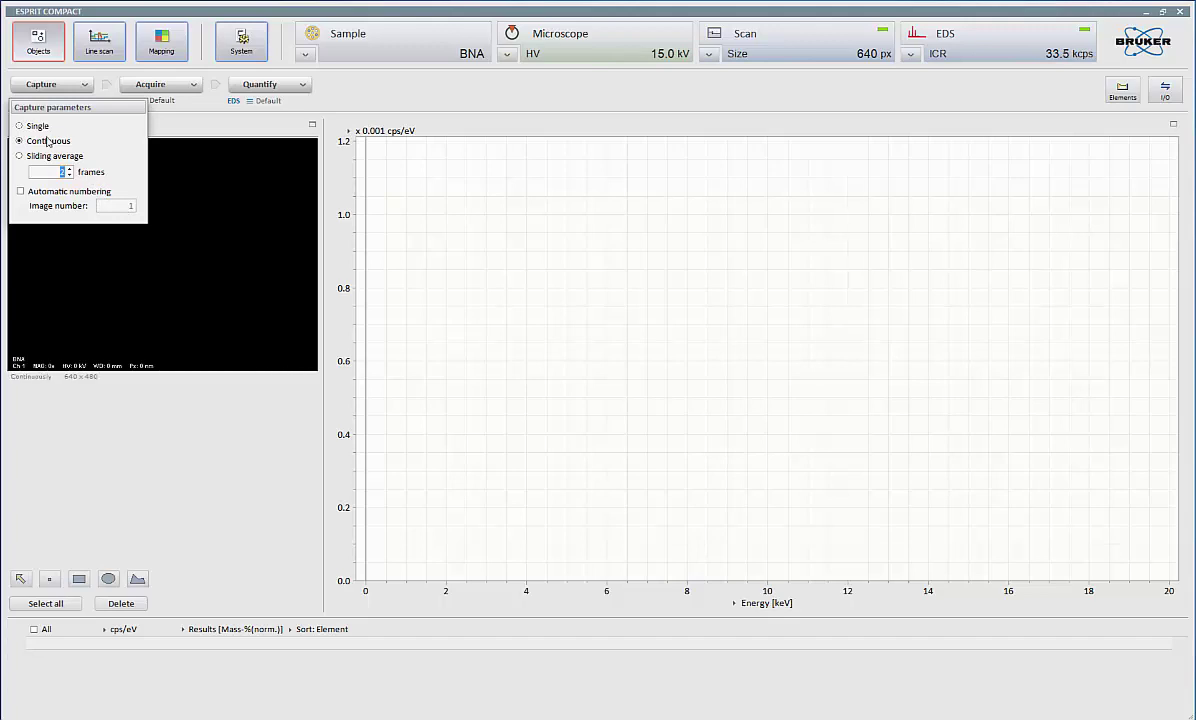
{"action": "left_click", "coordinate": [31, 84]}
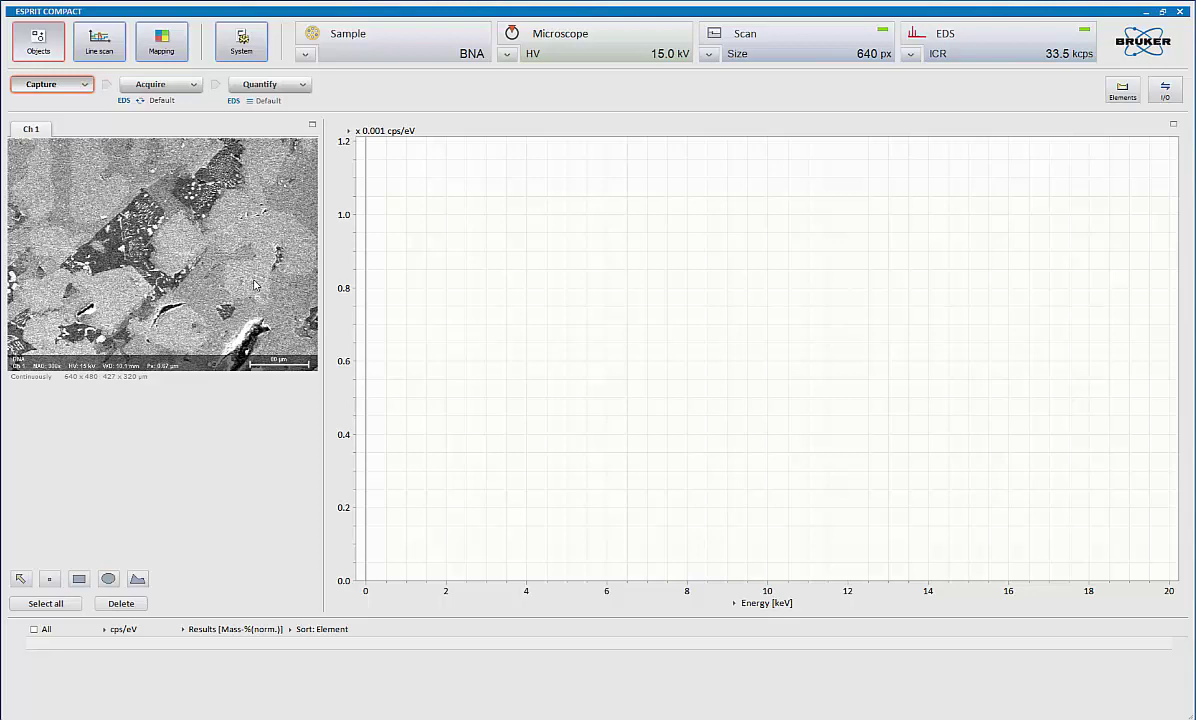
Reset the image histogram to neutral (1.00, 0.00, 0.00) and raise scan speed from 1 to 6
{"action": "right_click", "coordinate": [227, 206]}
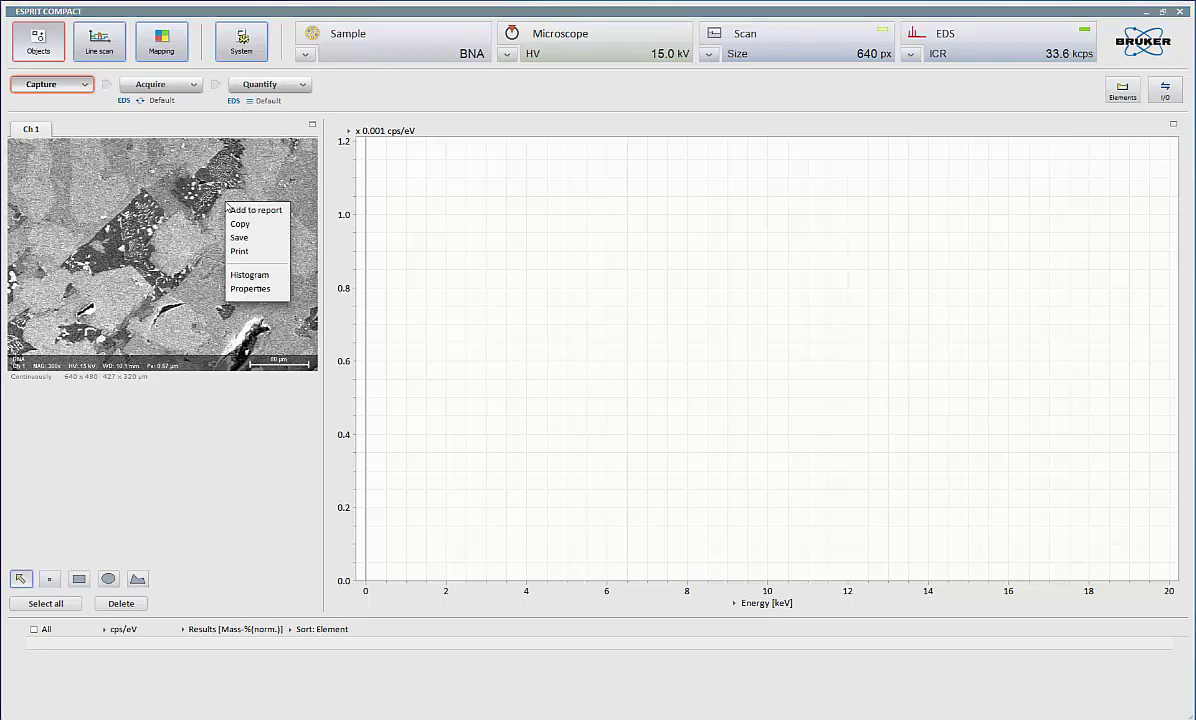
{"action": "left_click", "coordinate": [246, 275]}
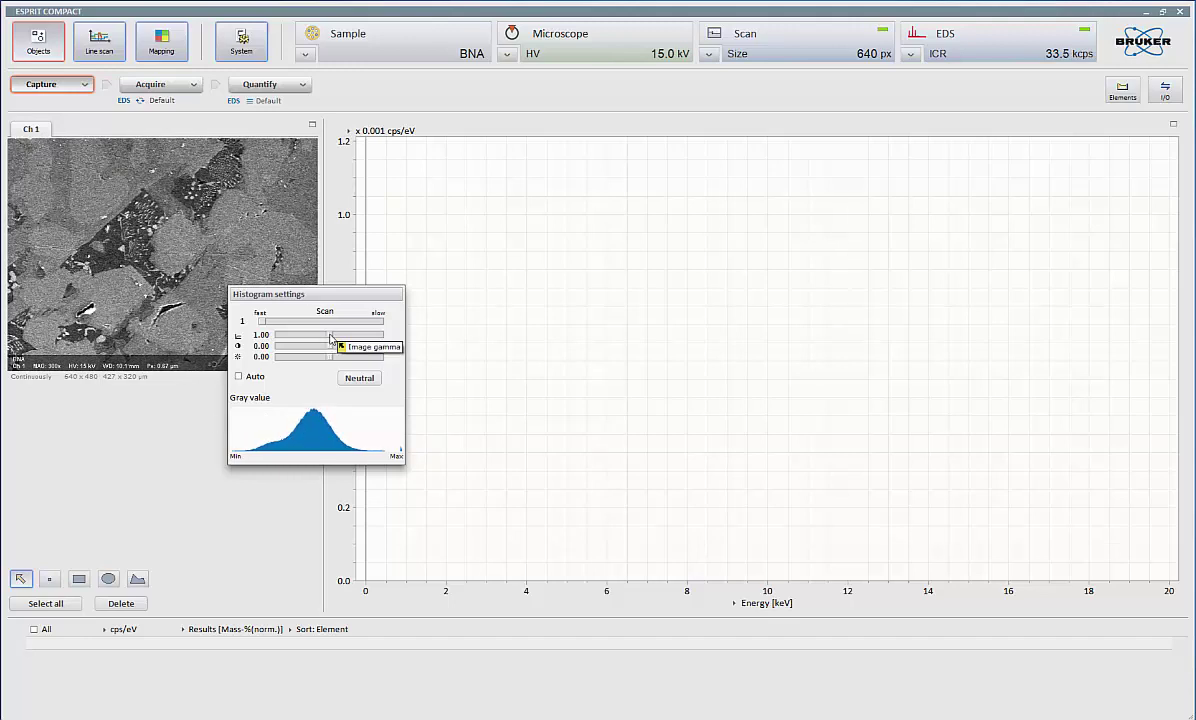
{"action": "left_click_drag", "start_coordinate": [330, 336], "coordinate": [327, 336]}
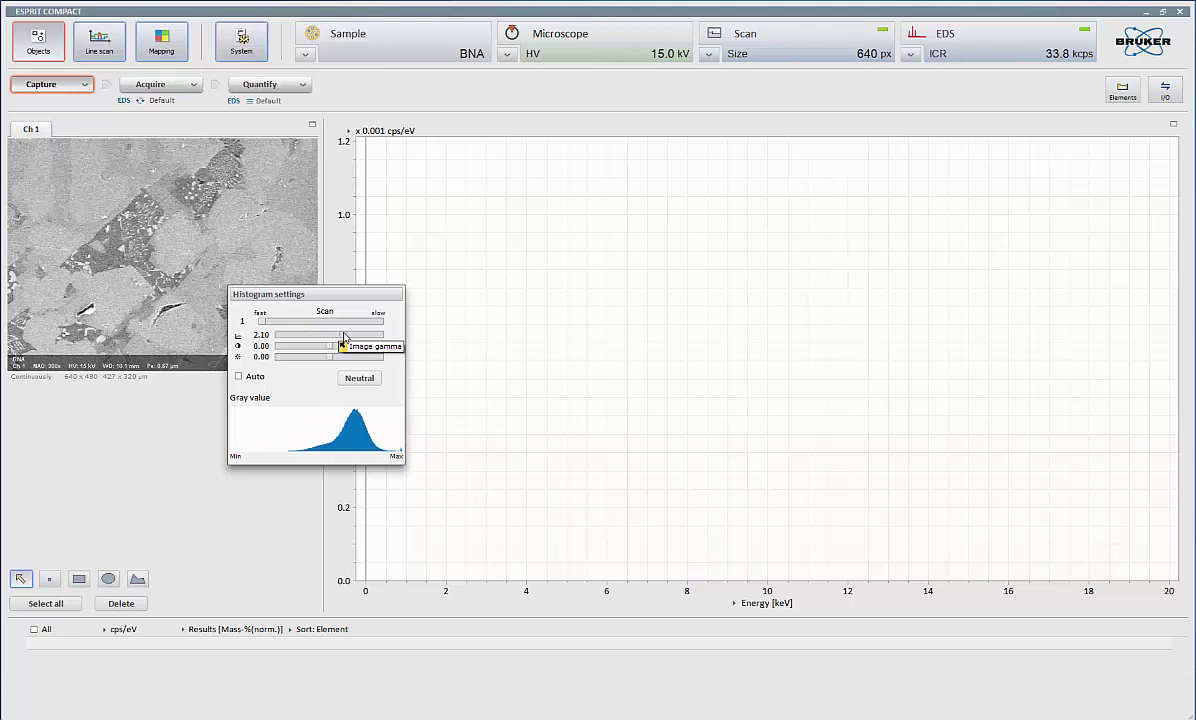
{"action": "mouse_move", "coordinate": [331, 346]}
{"action": "left_mouse_down"}
{"action": "mouse_move", "coordinate": [351, 347]}
{"action": "mouse_move", "coordinate": [327, 346]}
{"action": "left_mouse_up"}
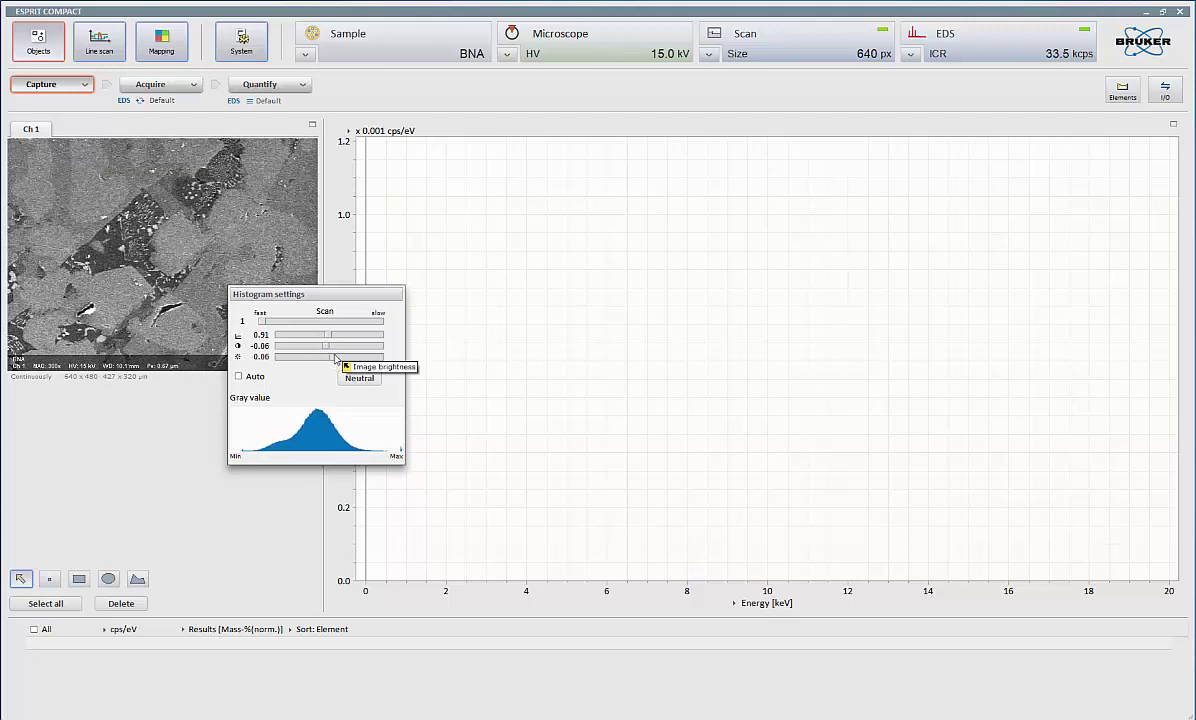
{"action": "left_click", "coordinate": [249, 379]}
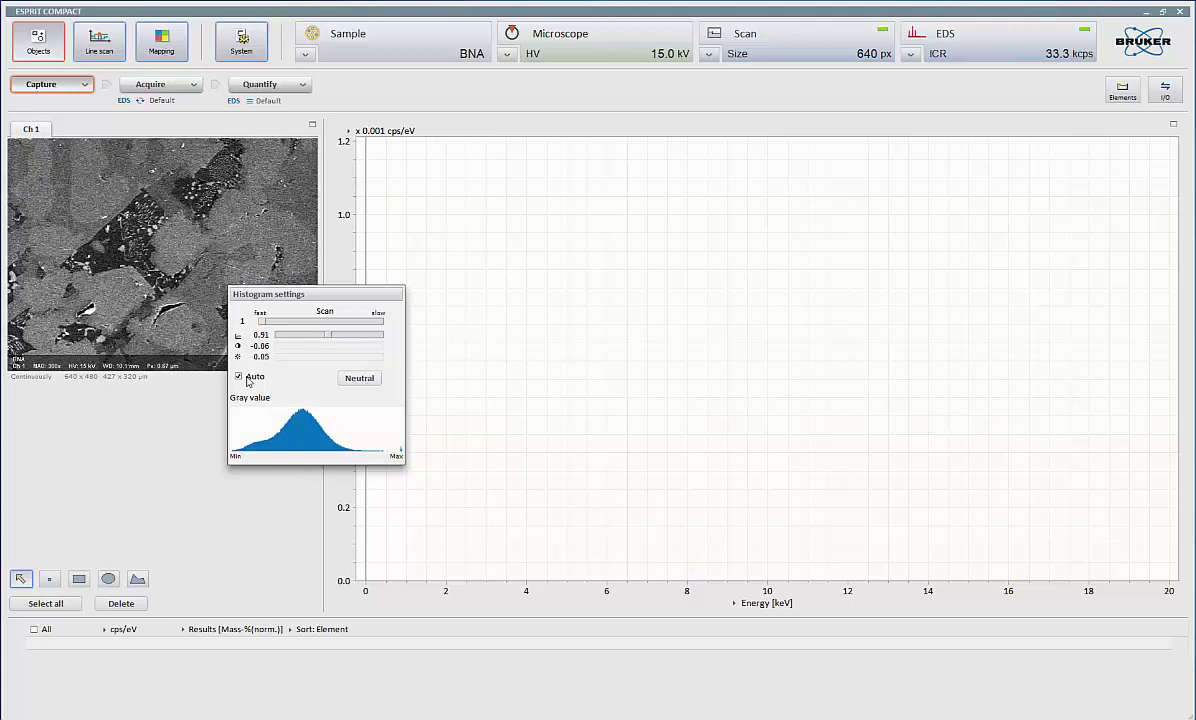
{"action": "left_click", "coordinate": [249, 379]}
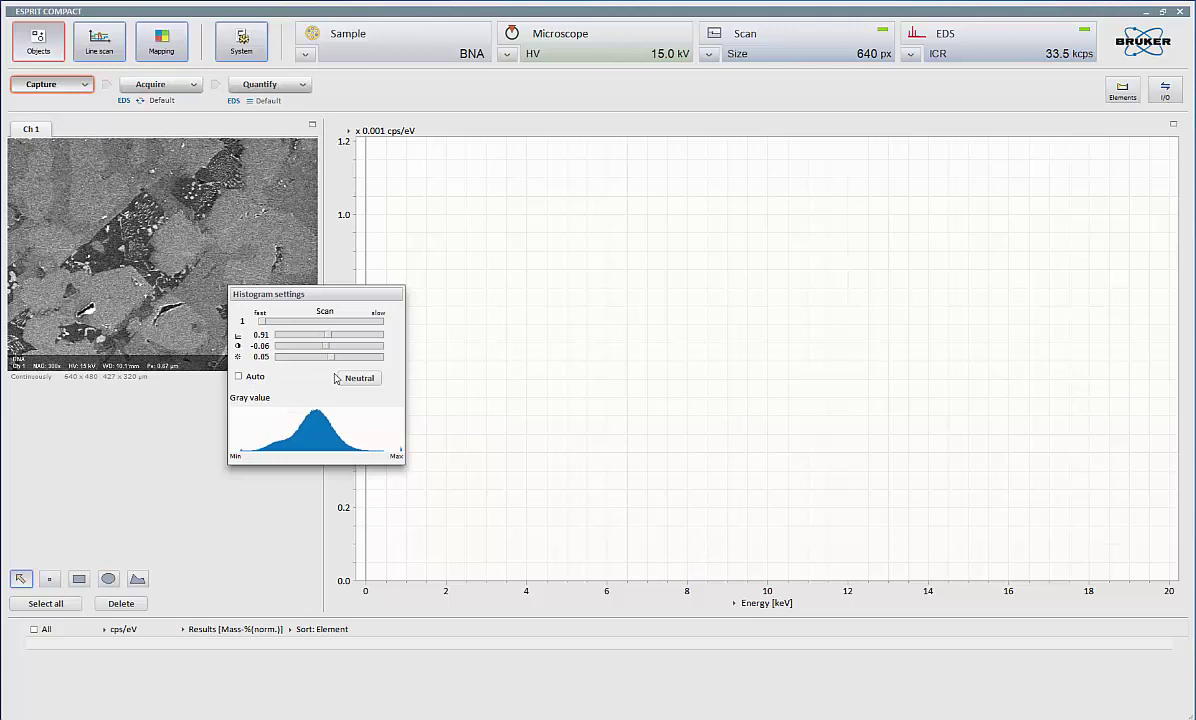
{"action": "left_click", "coordinate": [355, 377]}
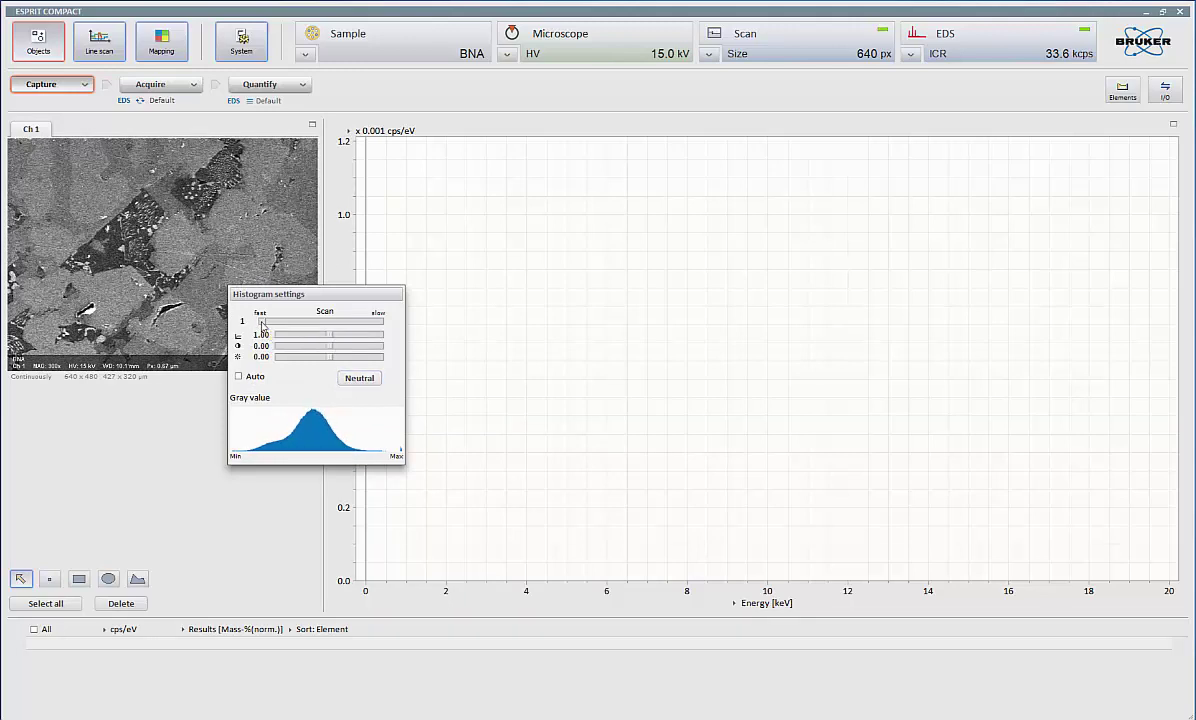
{"action": "left_click_drag", "start_coordinate": [262, 322], "coordinate": [268, 322]}
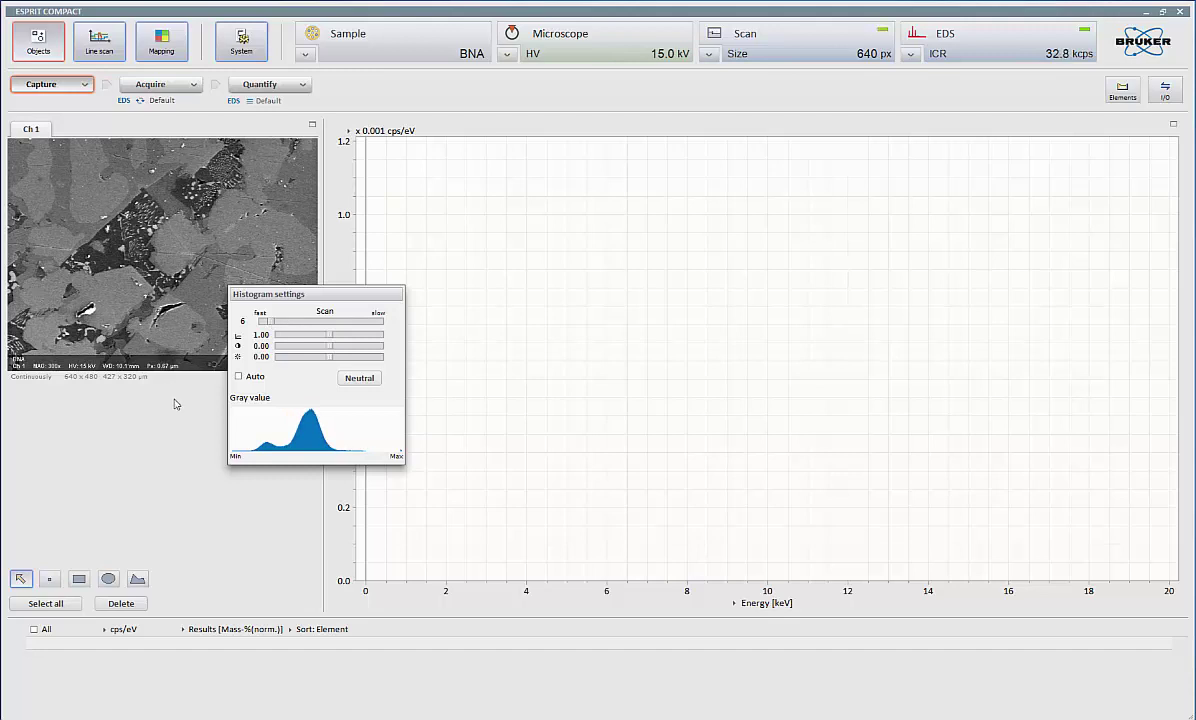
Rescan and stop the image, then draw rectangle BNA 9 and ellipse BNA 10
{"action": "left_click", "coordinate": [52, 84]}
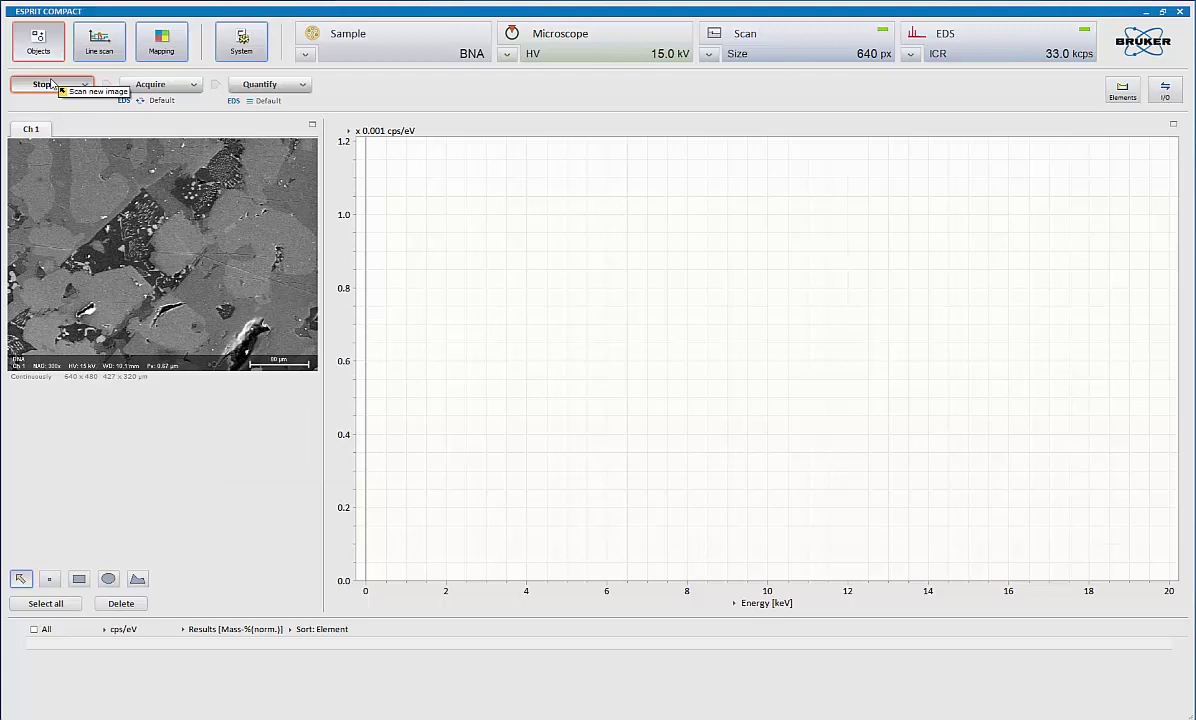
{"action": "left_click", "coordinate": [52, 84]}
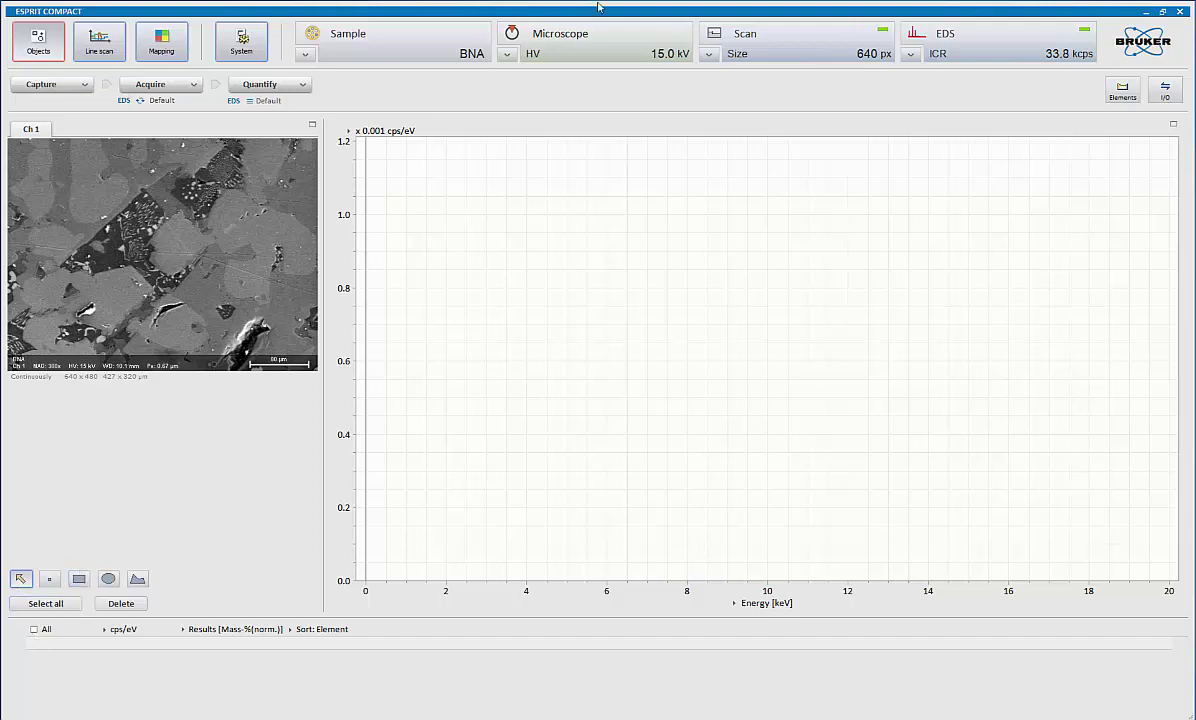
{"action": "left_click", "coordinate": [84, 579]}
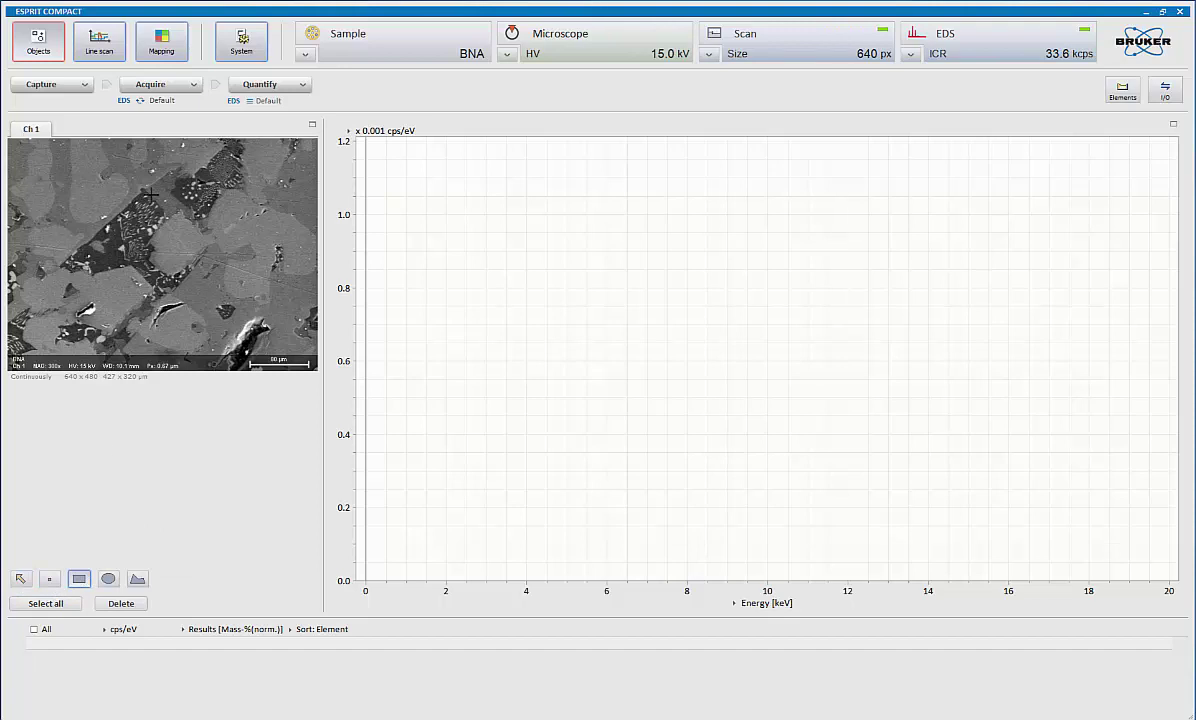
{"action": "left_click_drag", "start_coordinate": [80, 185], "coordinate": [105, 208]}
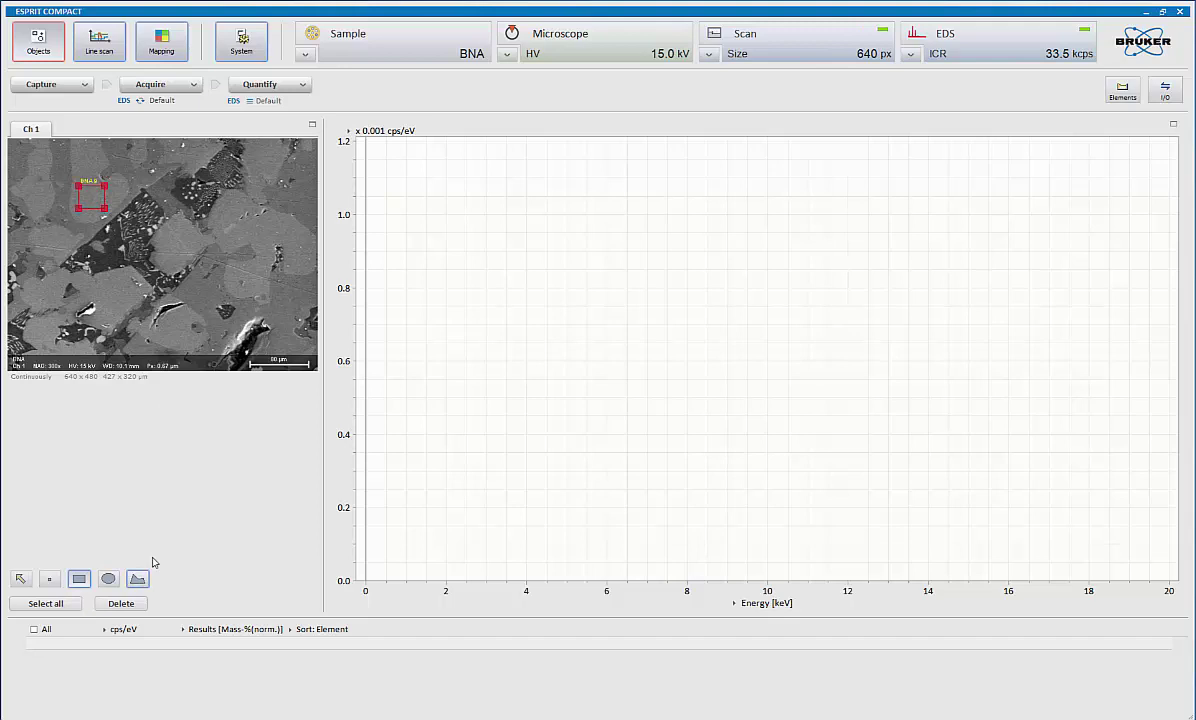
{"action": "left_click", "coordinate": [108, 579]}
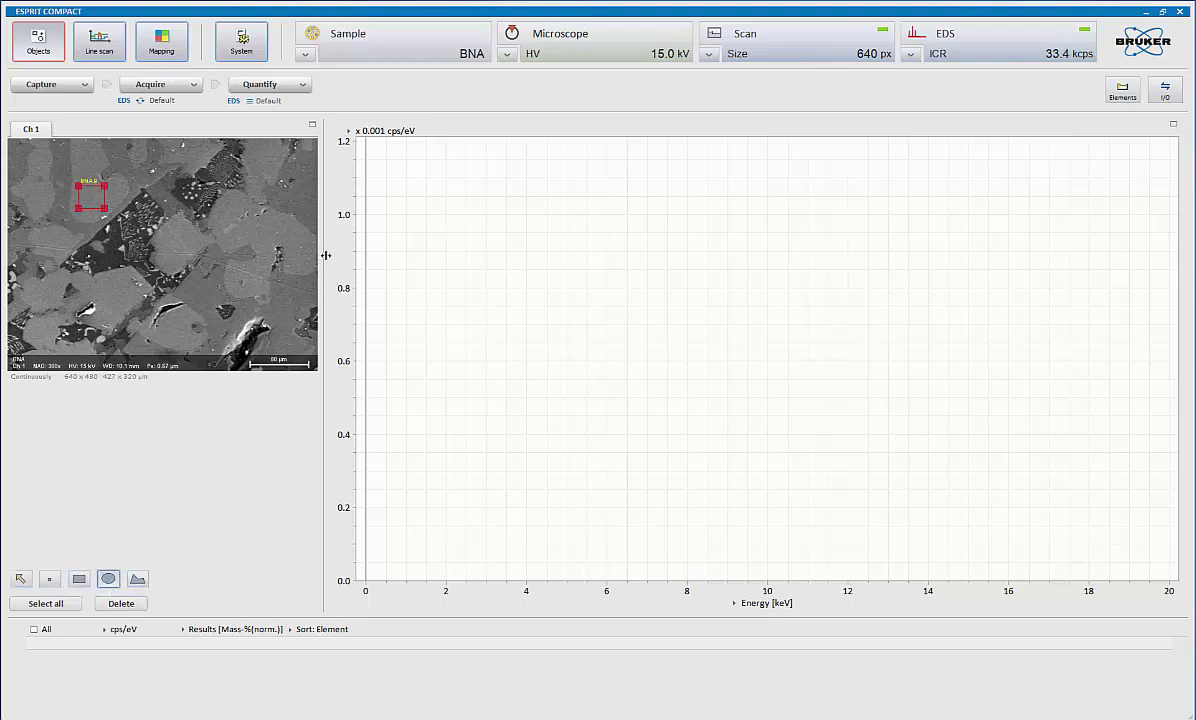
{"action": "left_click_drag", "start_coordinate": [281, 174], "coordinate": [308, 207]}
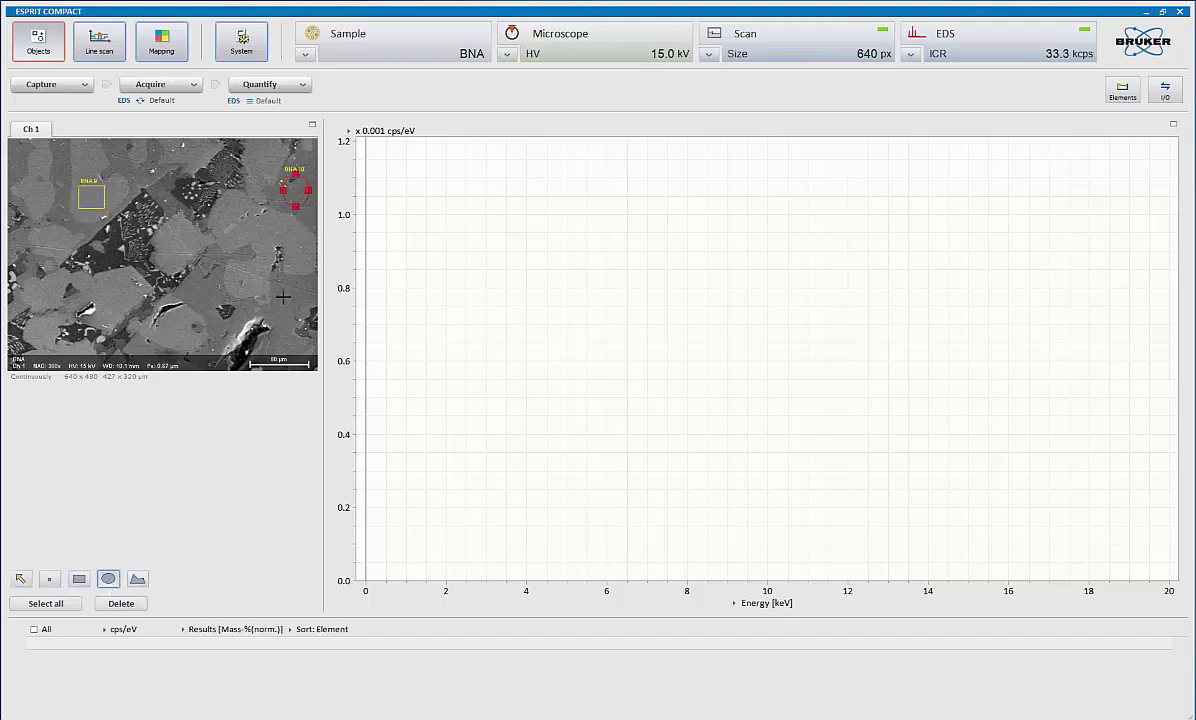
Draw polygon BNA 11 and point spot BNA 12, then select all analysis objects
{"action": "left_click", "coordinate": [137, 579]}
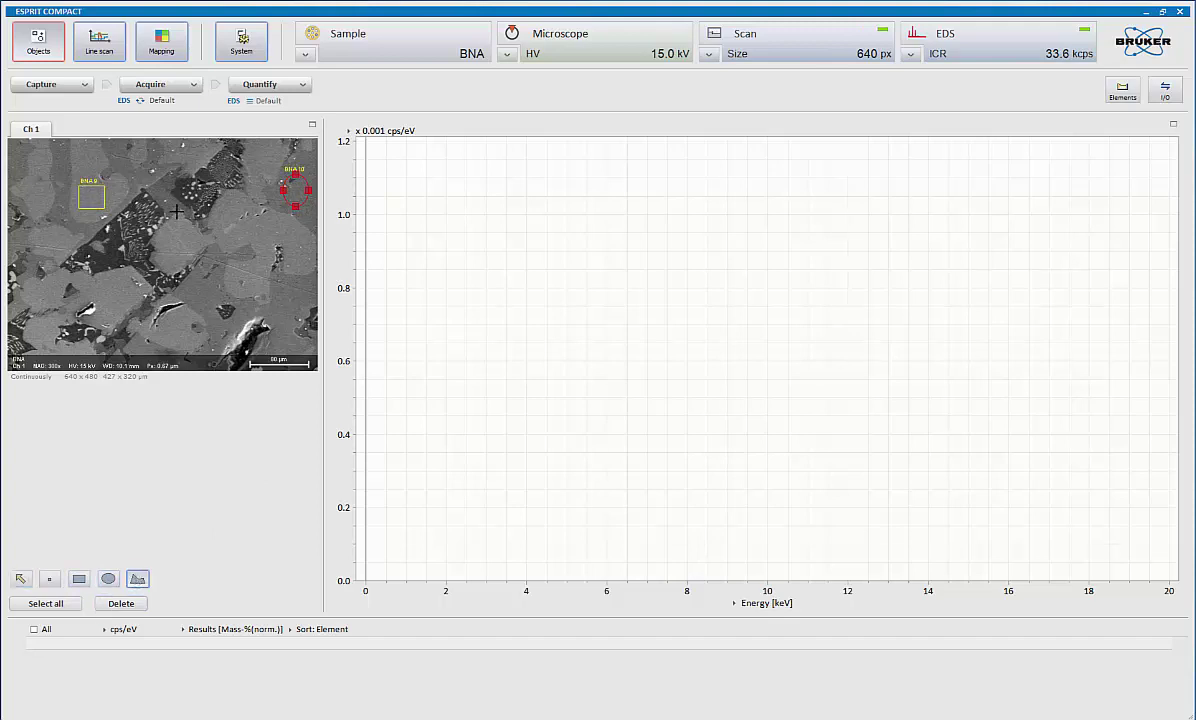
{"action": "left_click", "coordinate": [148, 188]}
{"action": "left_click", "coordinate": [165, 175]}
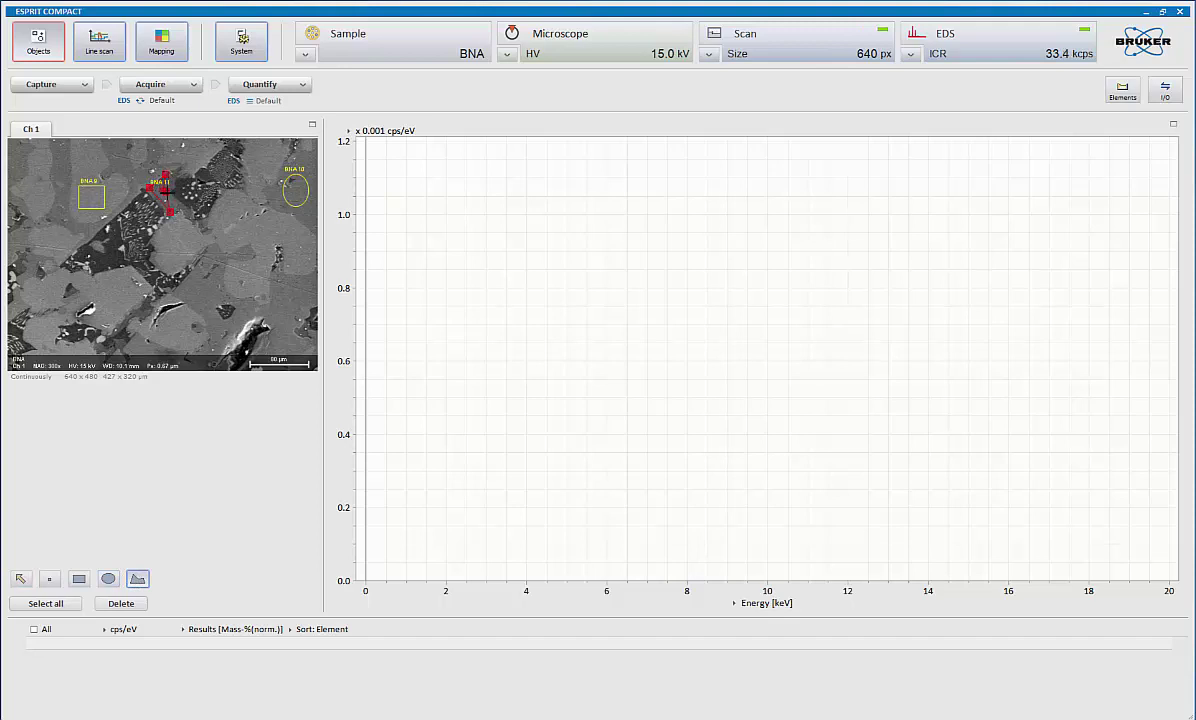
{"action": "double_click", "coordinate": [179, 209]}
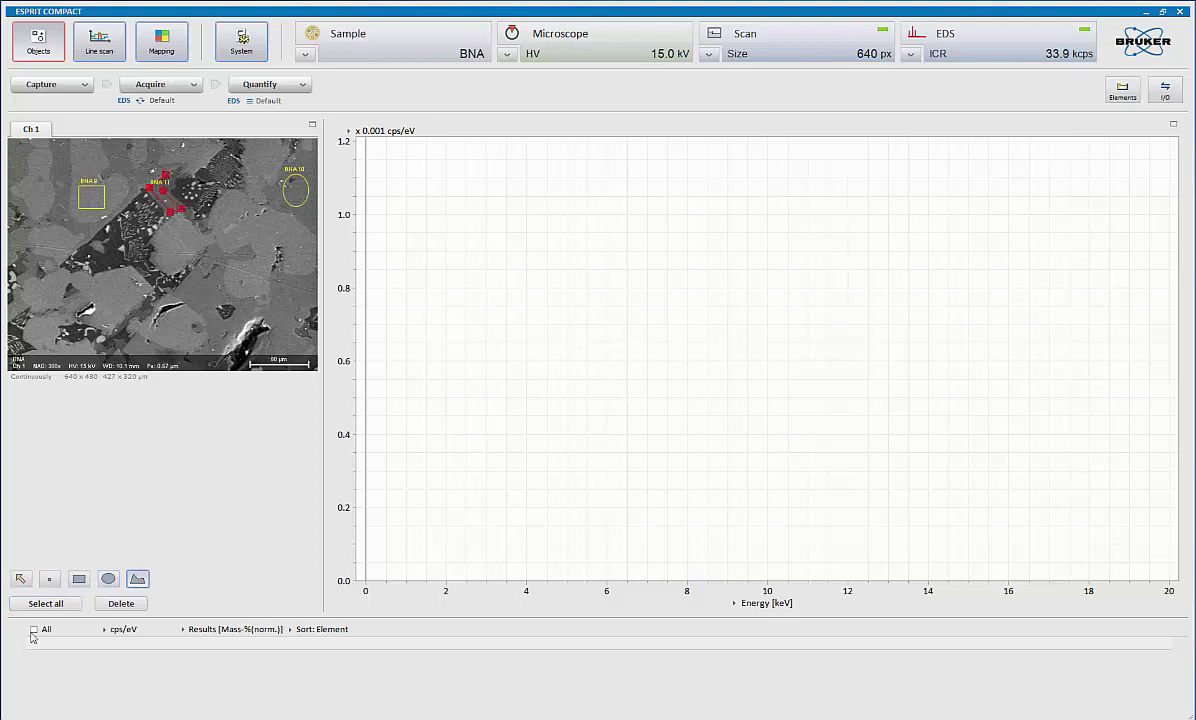
{"action": "left_click", "coordinate": [49, 578]}
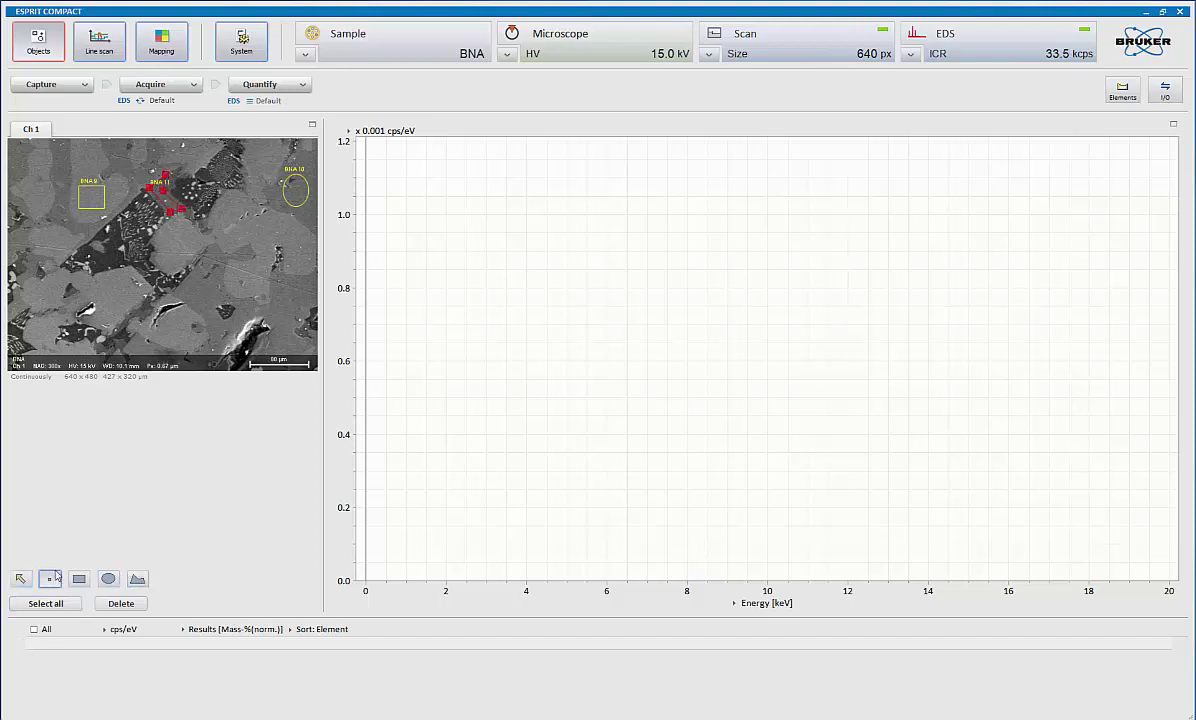
{"action": "left_click", "coordinate": [122, 247]}
{"action": "left_click", "coordinate": [72, 603]}
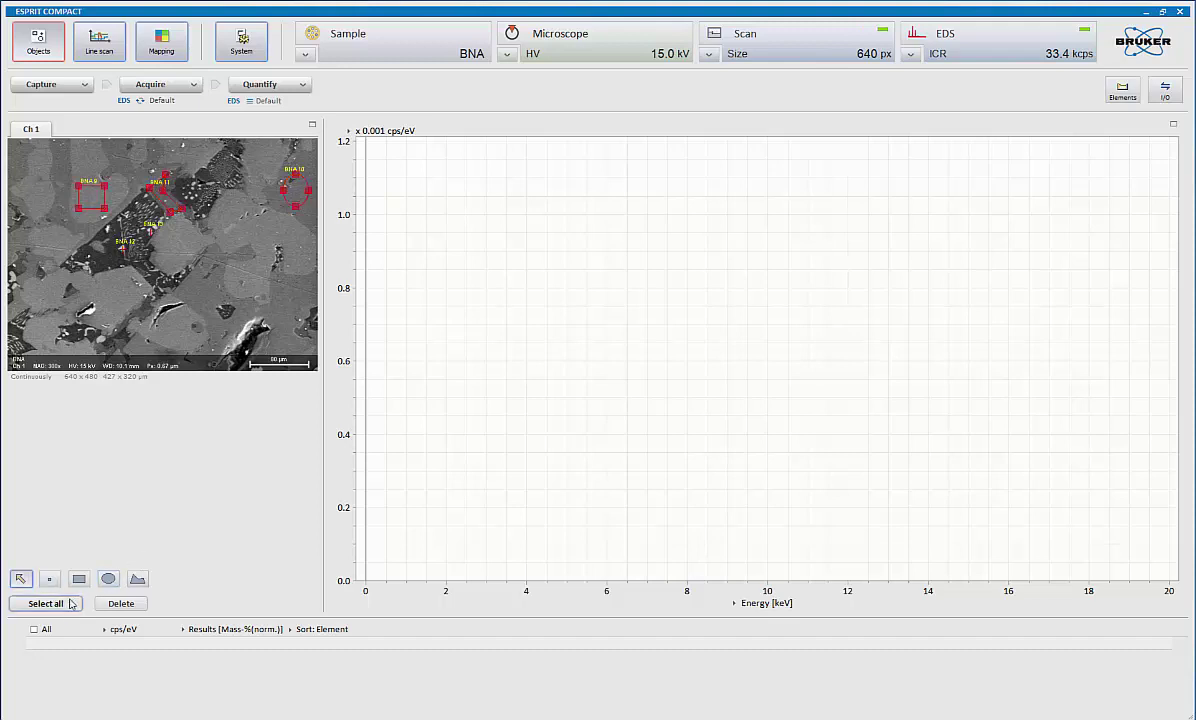
Show the acquisition parameters, leaving automatic acquisition quality set to Precise
{"action": "left_click", "coordinate": [194, 88]}
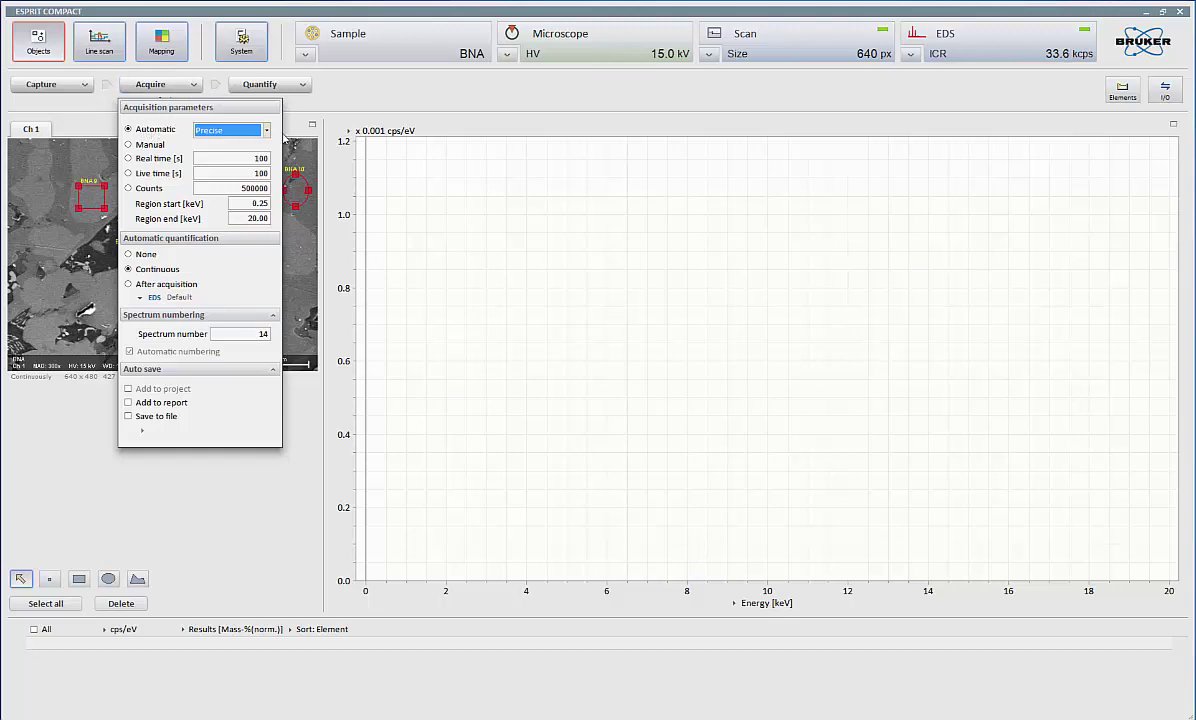
{"action": "left_click", "coordinate": [267, 131]}
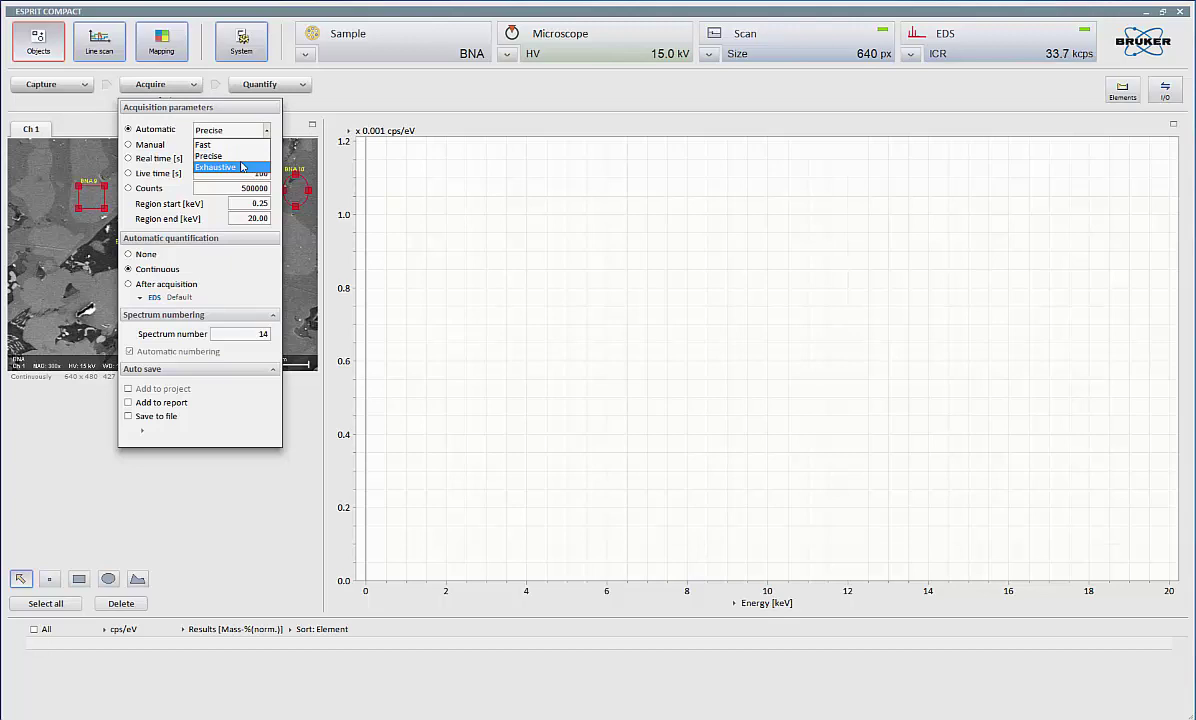
{"action": "left_click", "coordinate": [179, 163]}
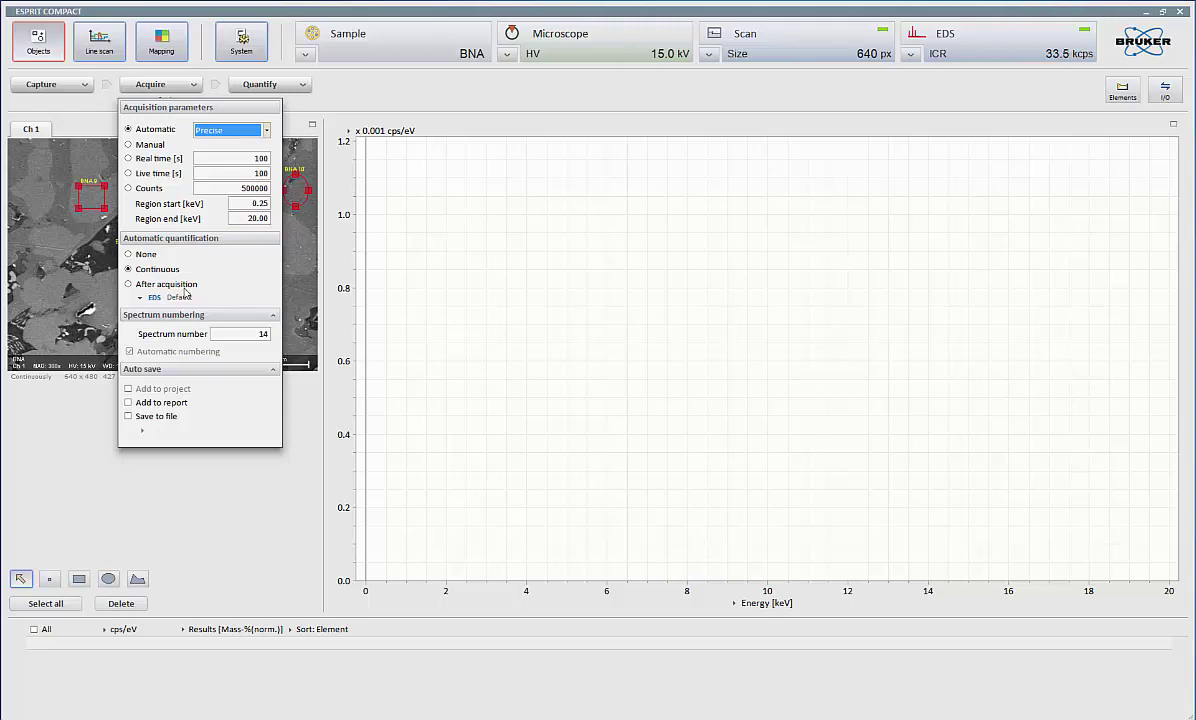
{"action": "left_click", "coordinate": [138, 298]}
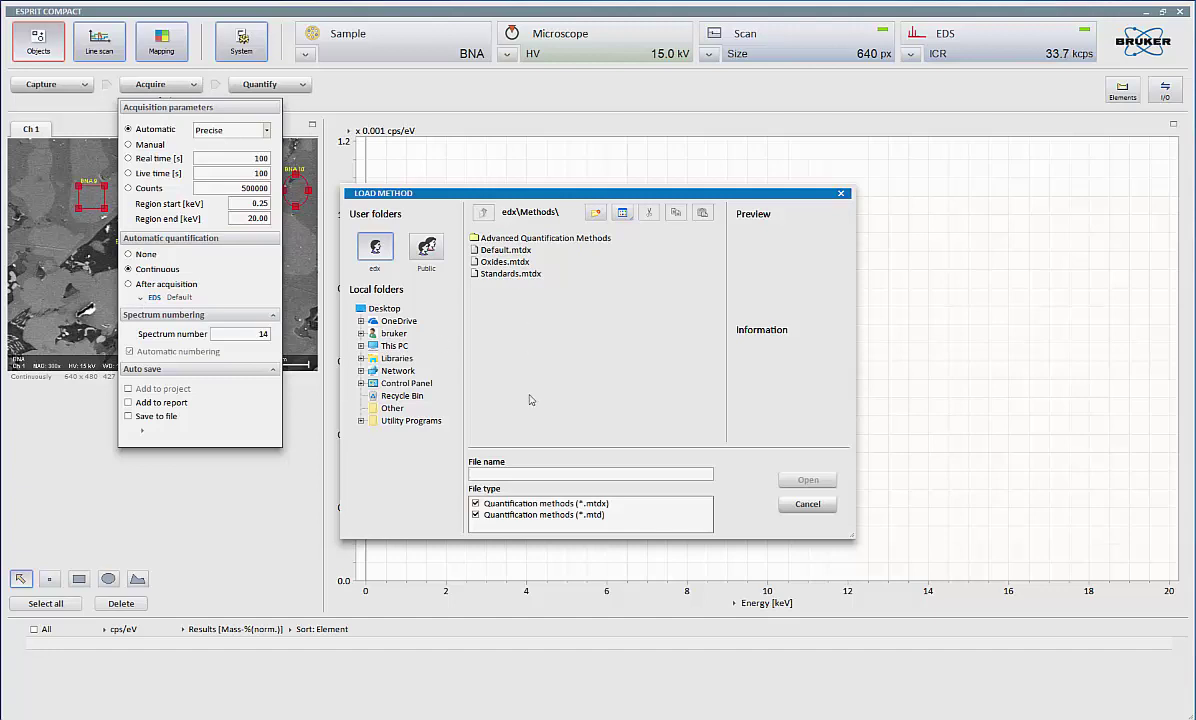
{"action": "left_click", "coordinate": [474, 240]}
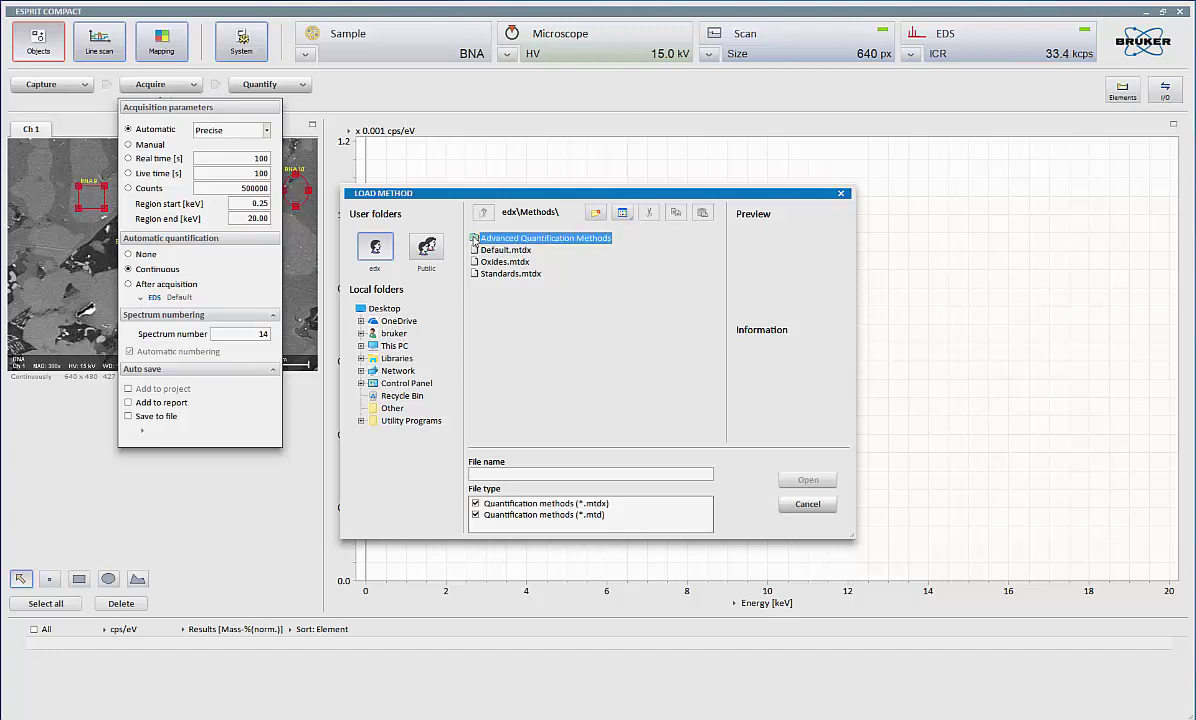
{"action": "double_click", "coordinate": [474, 240]}
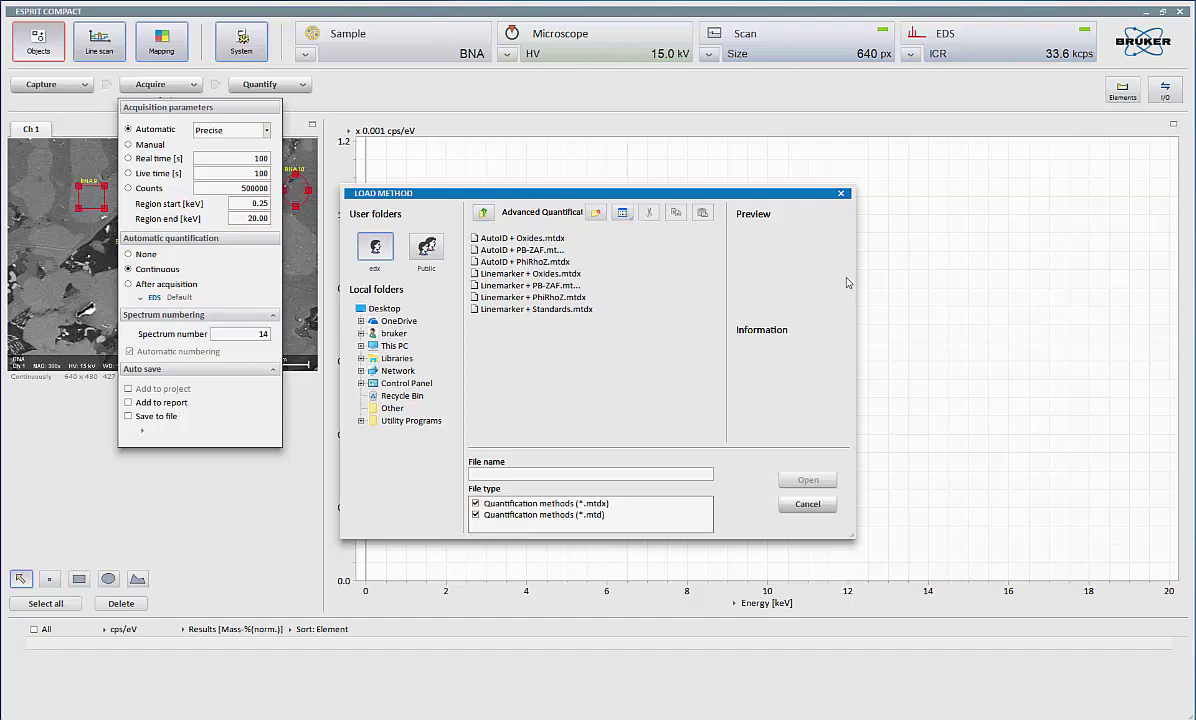
{"action": "left_click", "coordinate": [803, 503]}
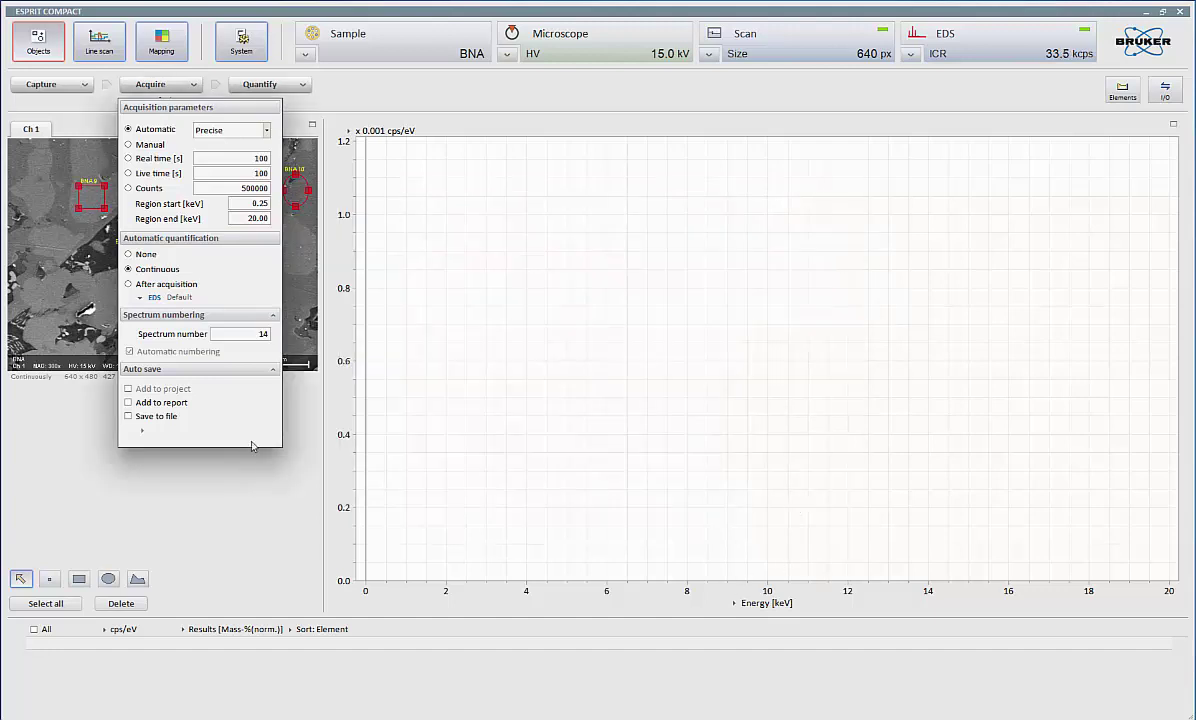
{"action": "double_click", "coordinate": [256, 334]}
Reset the next spectrum number and turn on saving acquired spectra to file
{"action": "type", "text": "3"}
{"action": "key", "text": "Return"}
{"action": "left_click", "coordinate": [129, 416]}
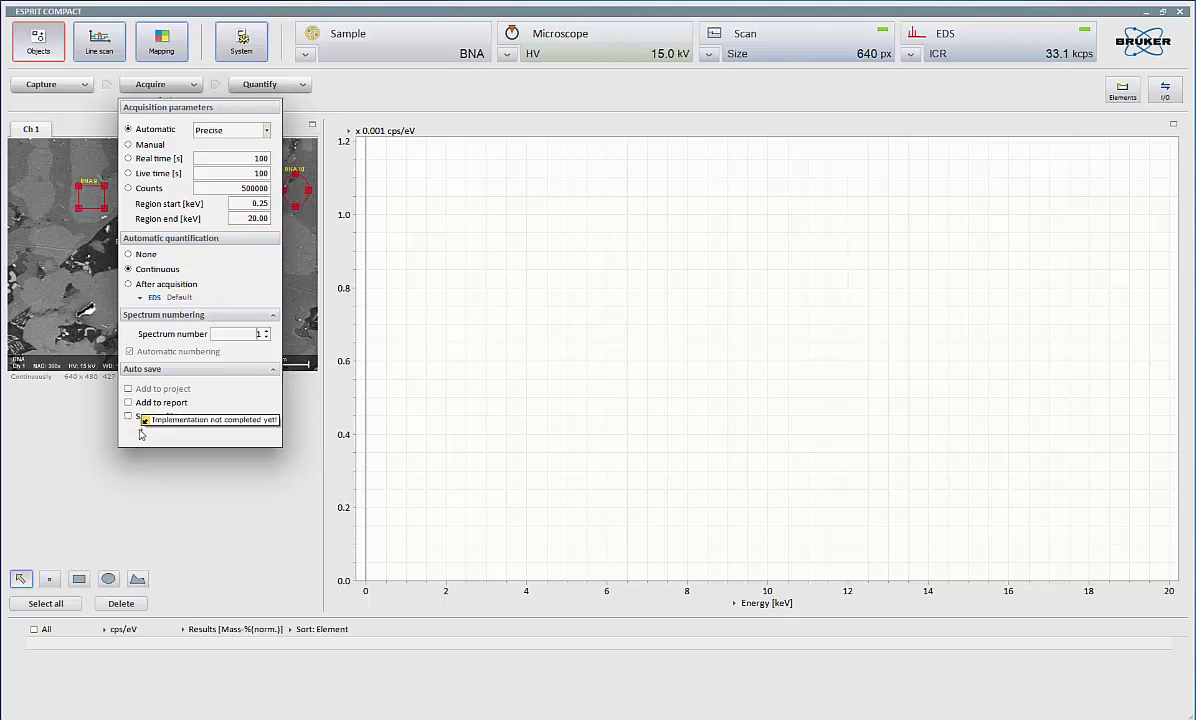
{"action": "left_click", "coordinate": [142, 431]}
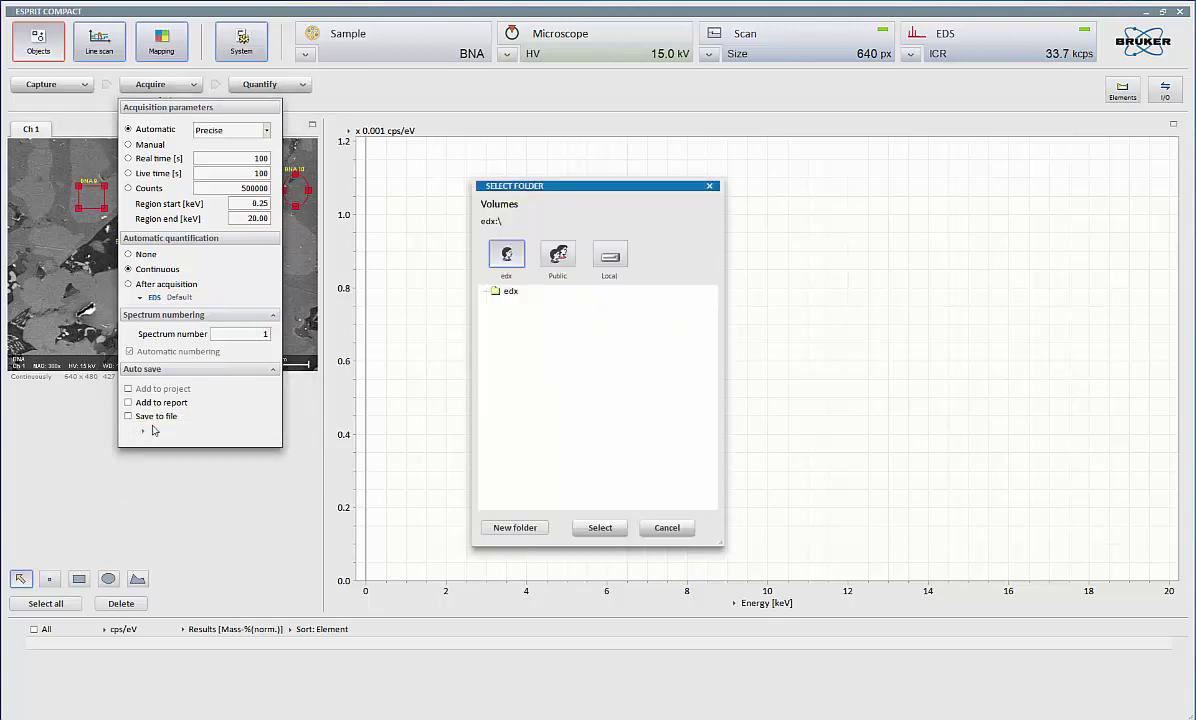
Create a NewData folder under edx and set it as the spectra save folder
{"action": "left_click", "coordinate": [510, 292]}
{"action": "left_click", "coordinate": [512, 527]}
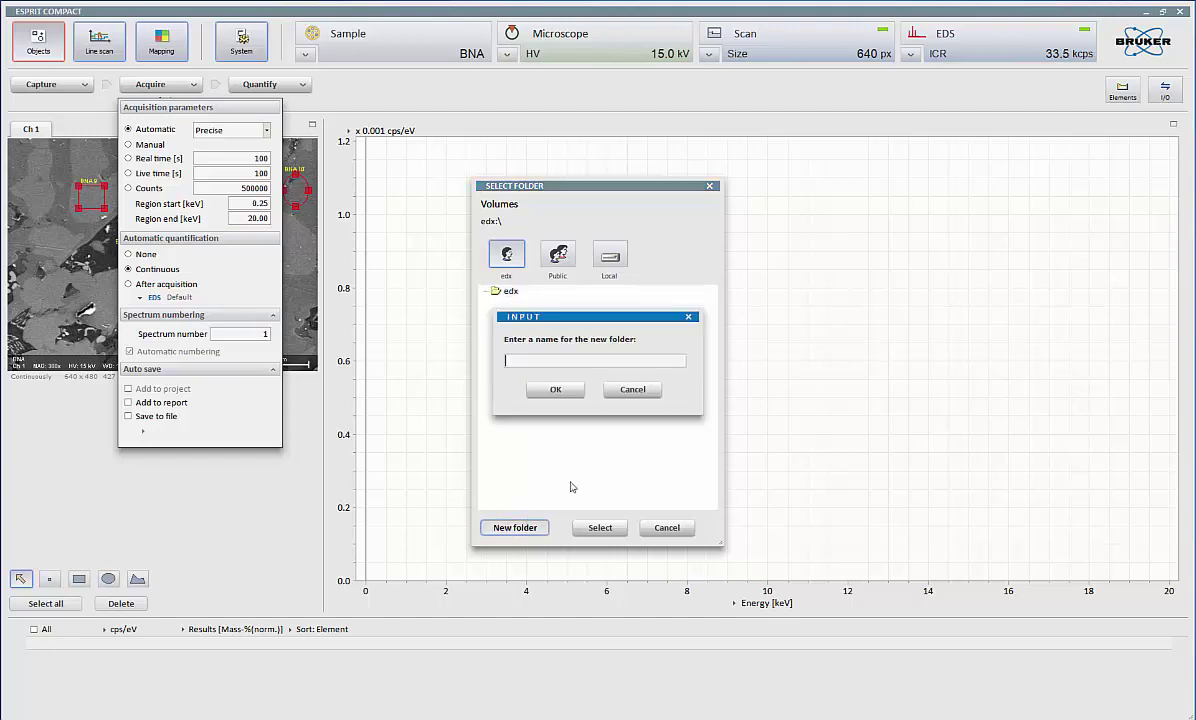
{"action": "type", "text": "NewData"}
{"action": "left_click", "coordinate": [555, 390]}
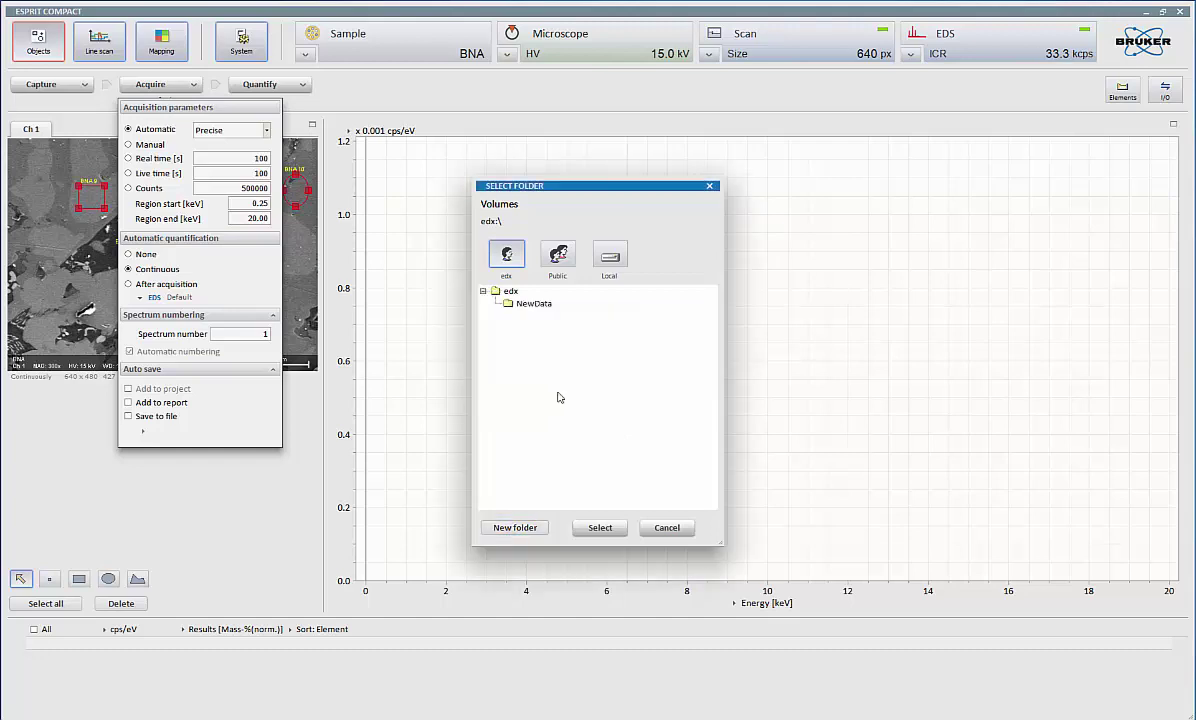
{"action": "left_click", "coordinate": [530, 302]}
{"action": "left_click", "coordinate": [572, 492]}
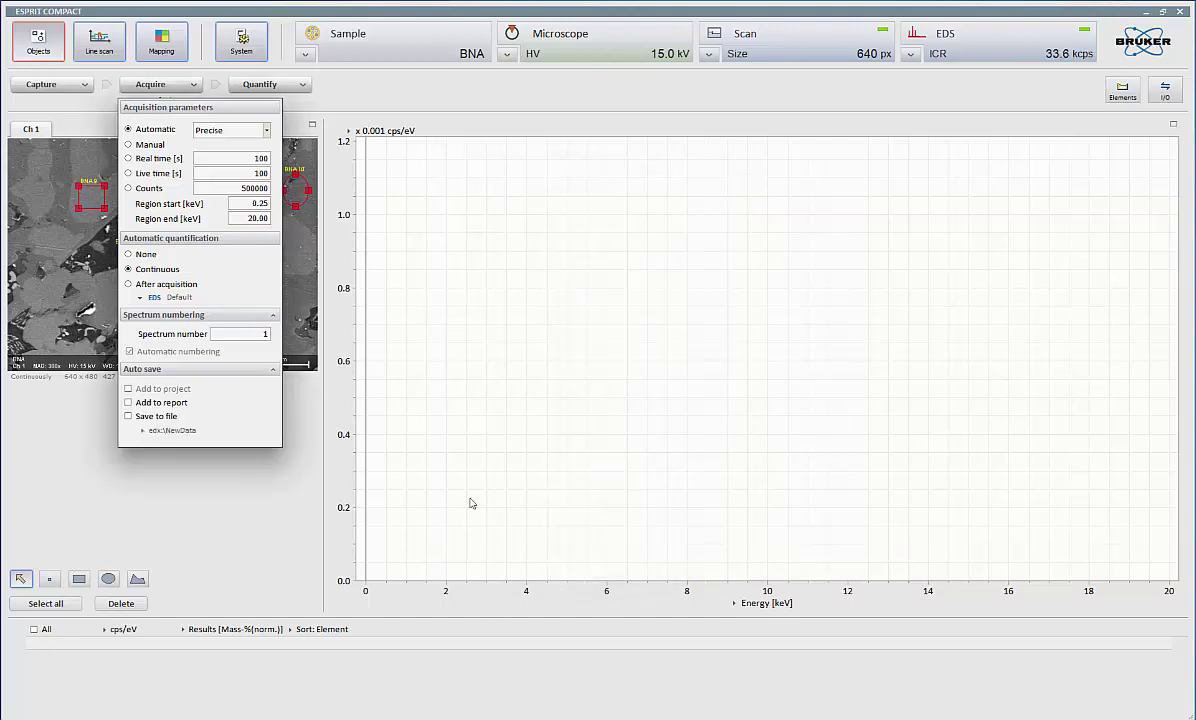
{"action": "left_click", "coordinate": [224, 497]}
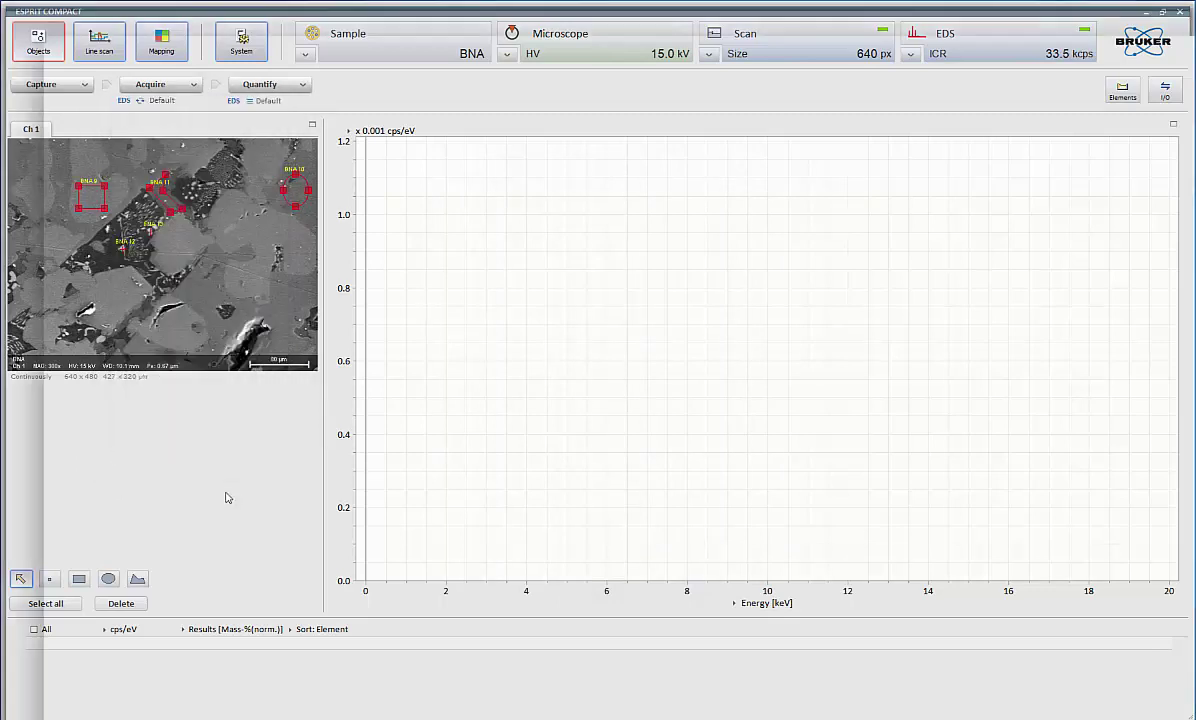
Acquire spectra for areas BNA 9–13 and check peaks around 0.450 keV
{"action": "left_click", "coordinate": [152, 85]}
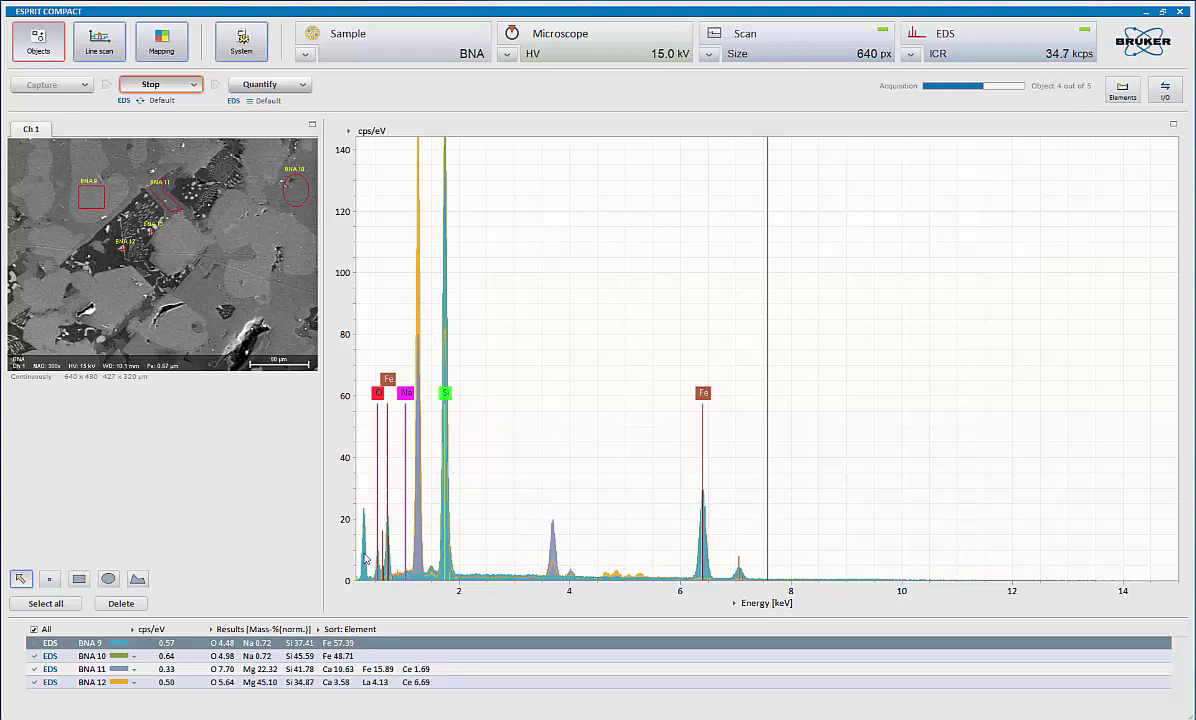
{"action": "left_click", "coordinate": [376, 541]}
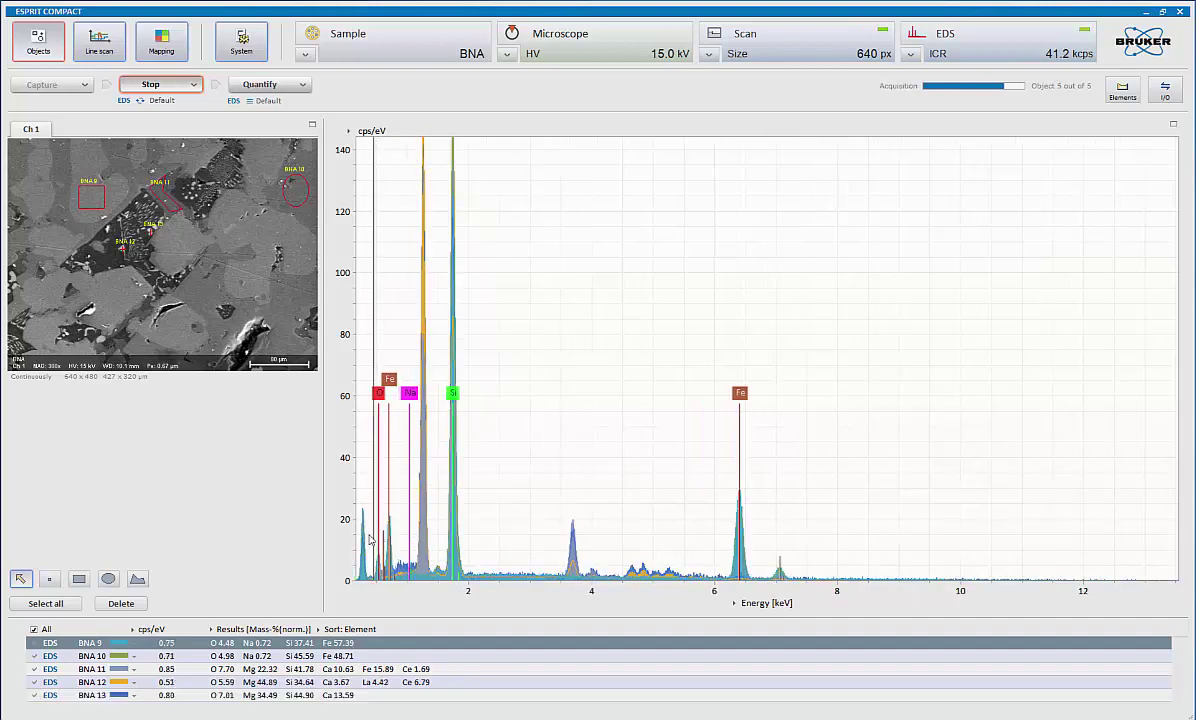
{"action": "left_click", "coordinate": [369, 540]}
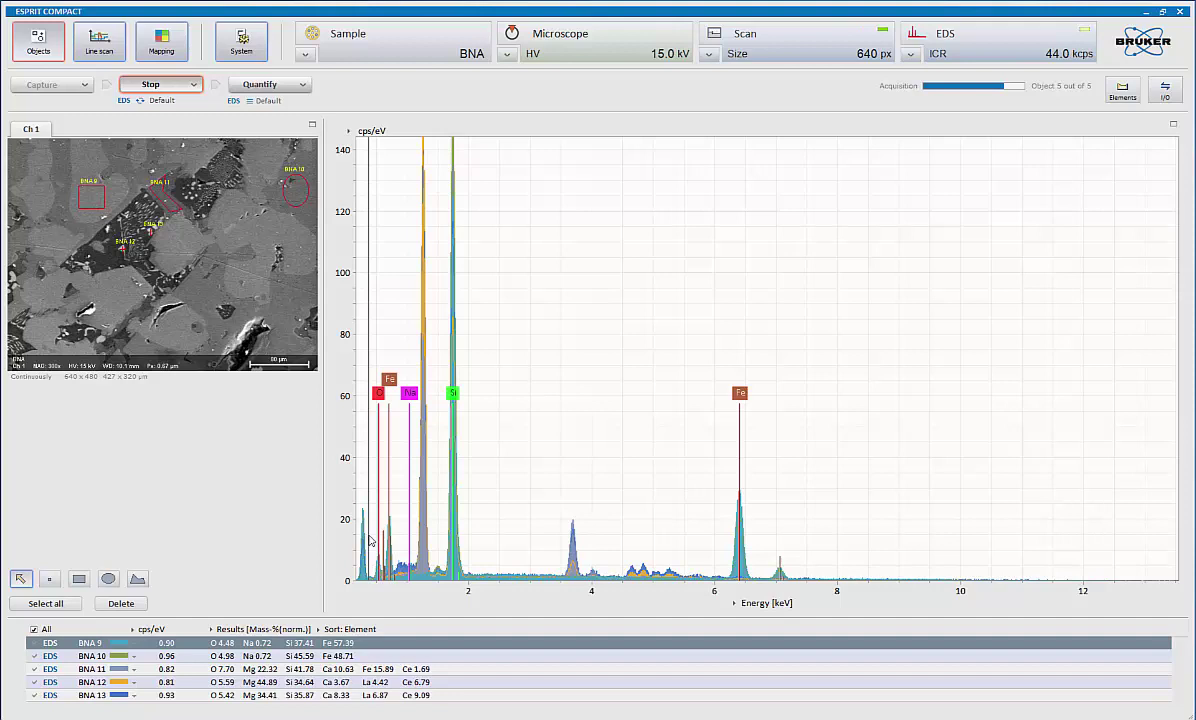
{"action": "scroll", "coordinate": [369, 540], "scroll_direction": "up", "scroll_amount": 3}
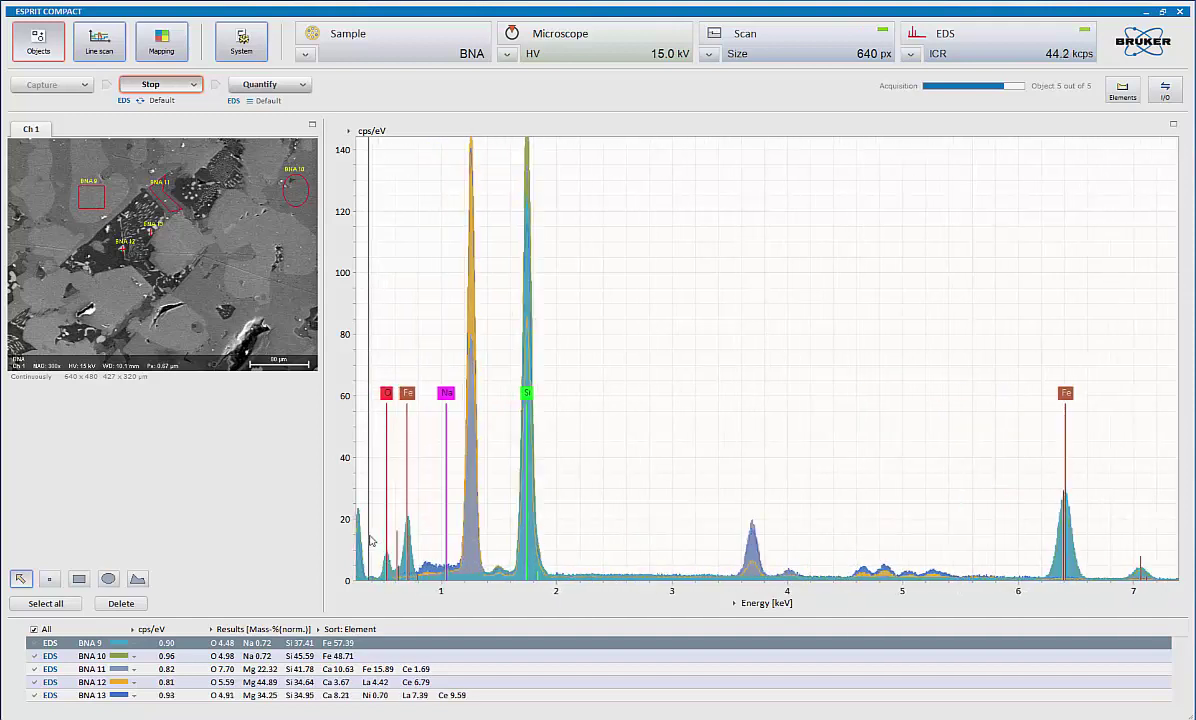
{"action": "scroll", "coordinate": [369, 540], "scroll_direction": "down", "scroll_amount": 3}
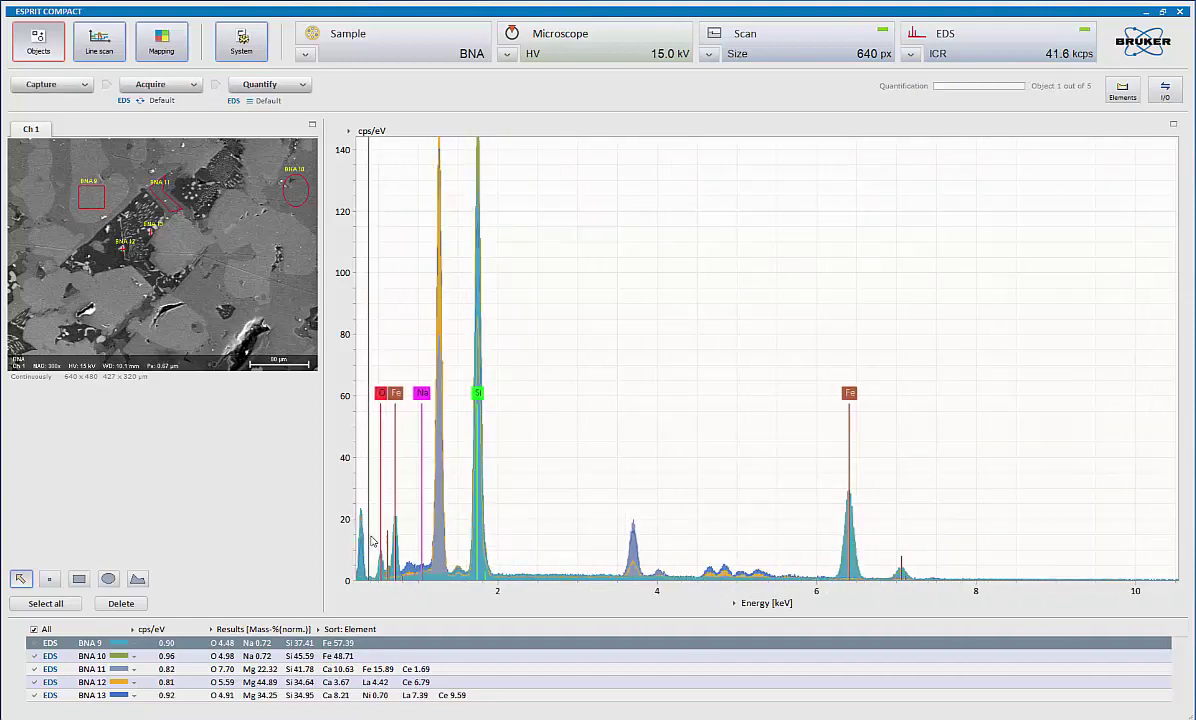
Zoom the energy axis in and out and mark the low-energy O/Fe peak positions
{"action": "scroll", "coordinate": [535, 510], "scroll_direction": "up", "scroll_amount": 1}
{"action": "left_click", "coordinate": [536, 507]}
{"action": "scroll", "coordinate": [548, 496], "scroll_direction": "up", "scroll_amount": 6}
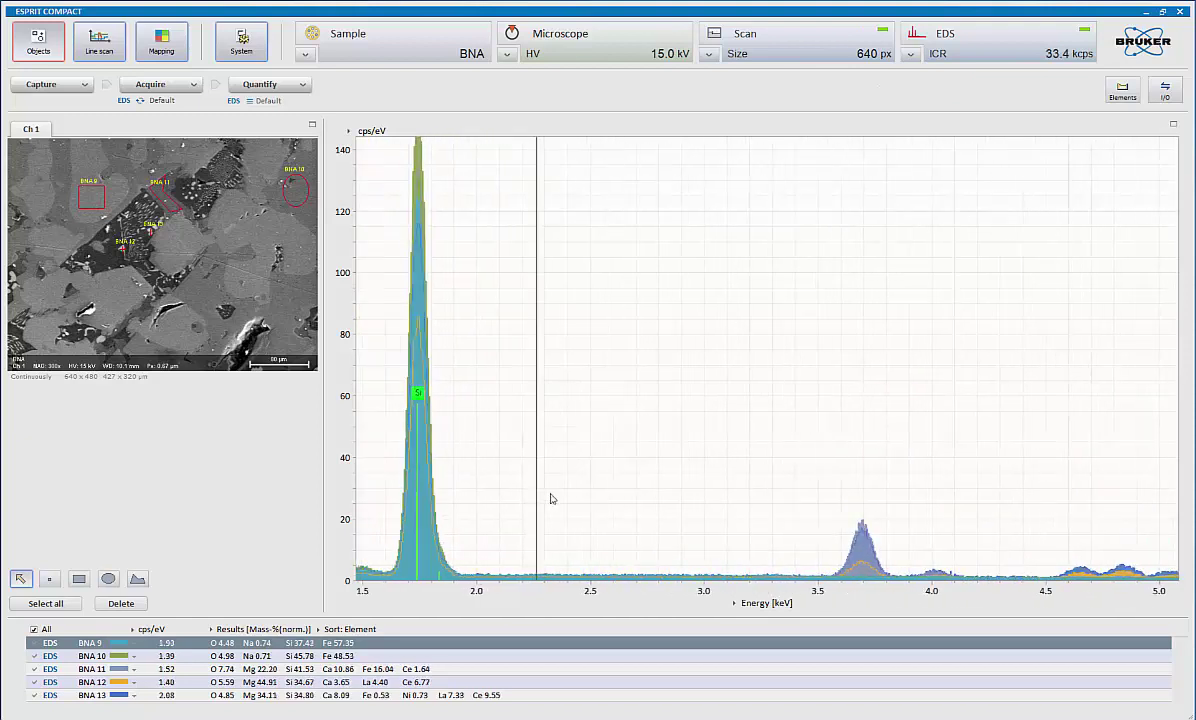
{"action": "scroll", "coordinate": [552, 499], "scroll_direction": "down", "scroll_amount": 6}
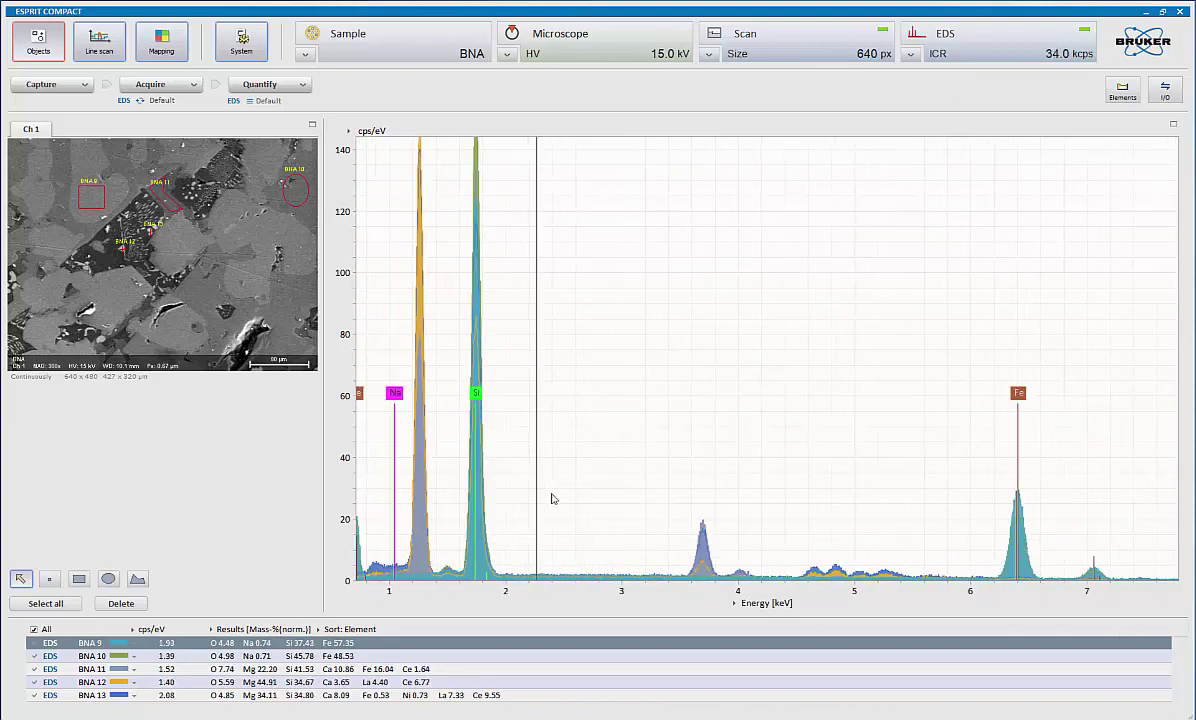
{"action": "scroll", "coordinate": [552, 499], "scroll_direction": "down", "scroll_amount": 1}
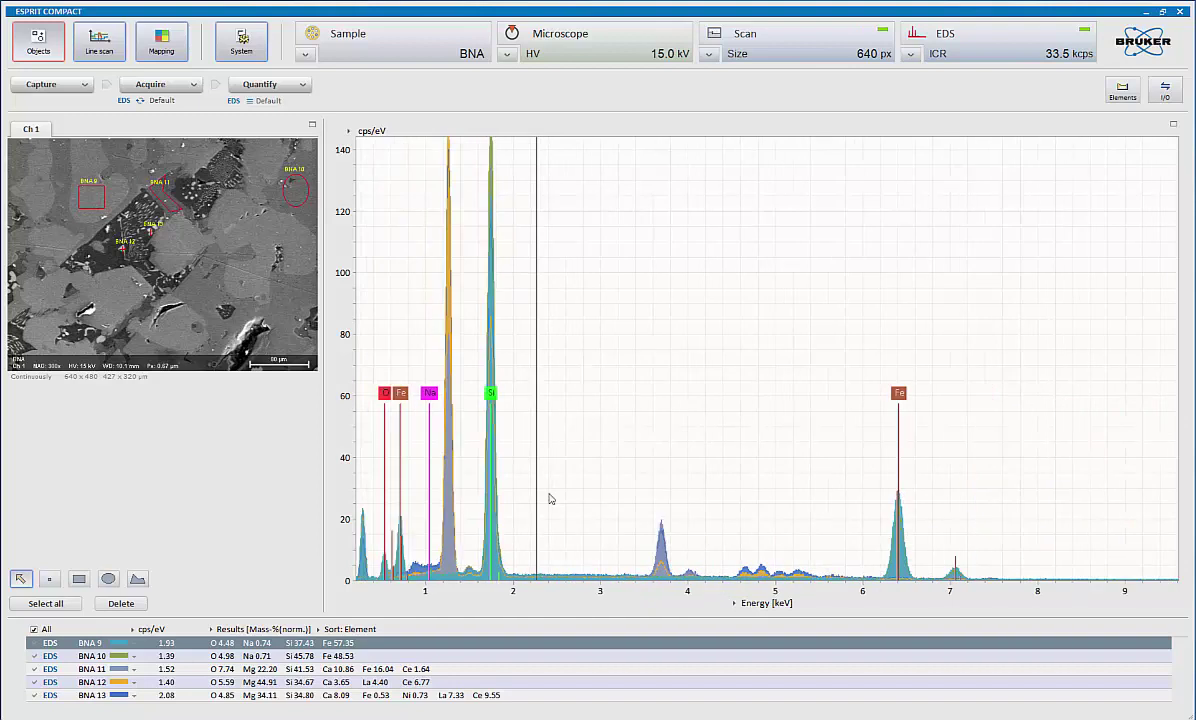
{"action": "left_click", "coordinate": [378, 567]}
{"action": "scroll", "coordinate": [378, 567], "scroll_direction": "up", "scroll_amount": 1}
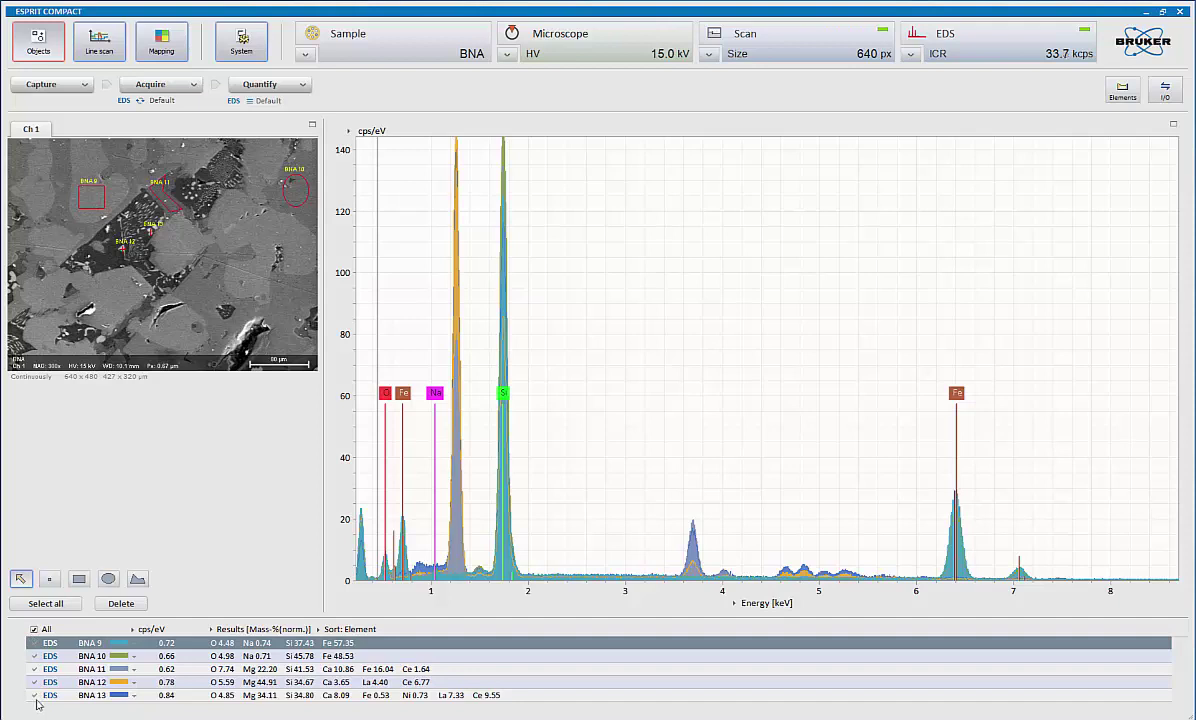
Enable Show legend in the spectrum display properties so BNA 9–13 are listed
{"action": "right_click", "coordinate": [1089, 503]}
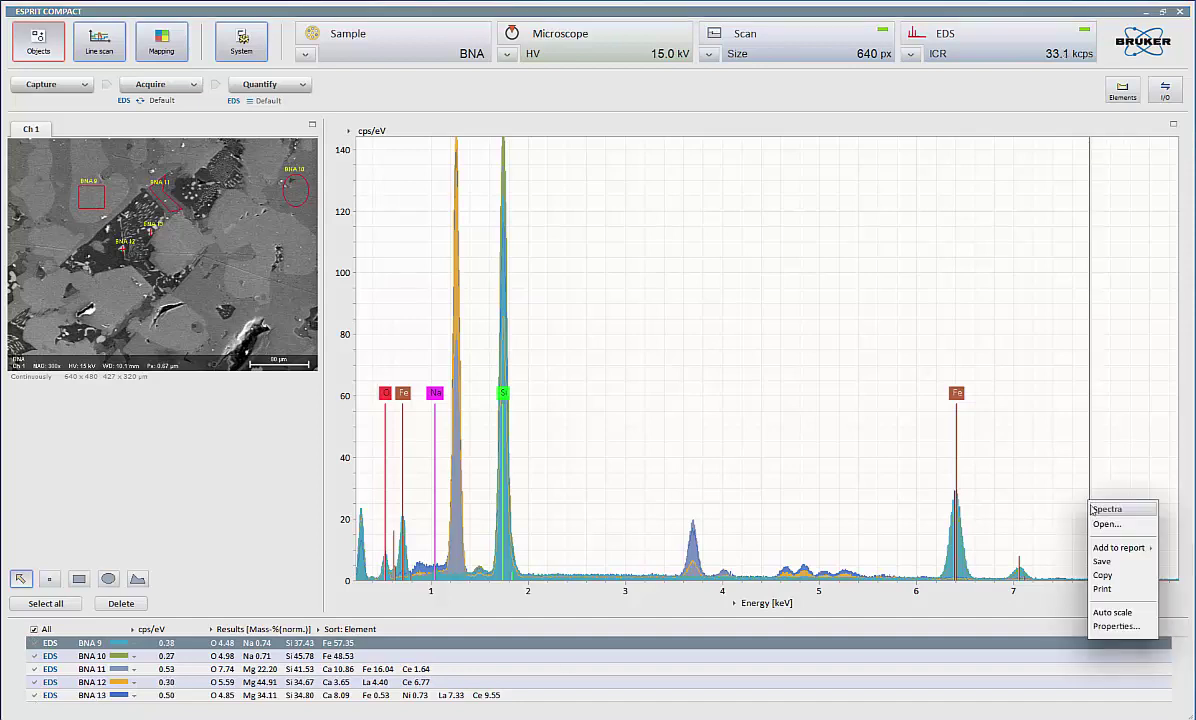
{"action": "left_click", "coordinate": [1107, 628]}
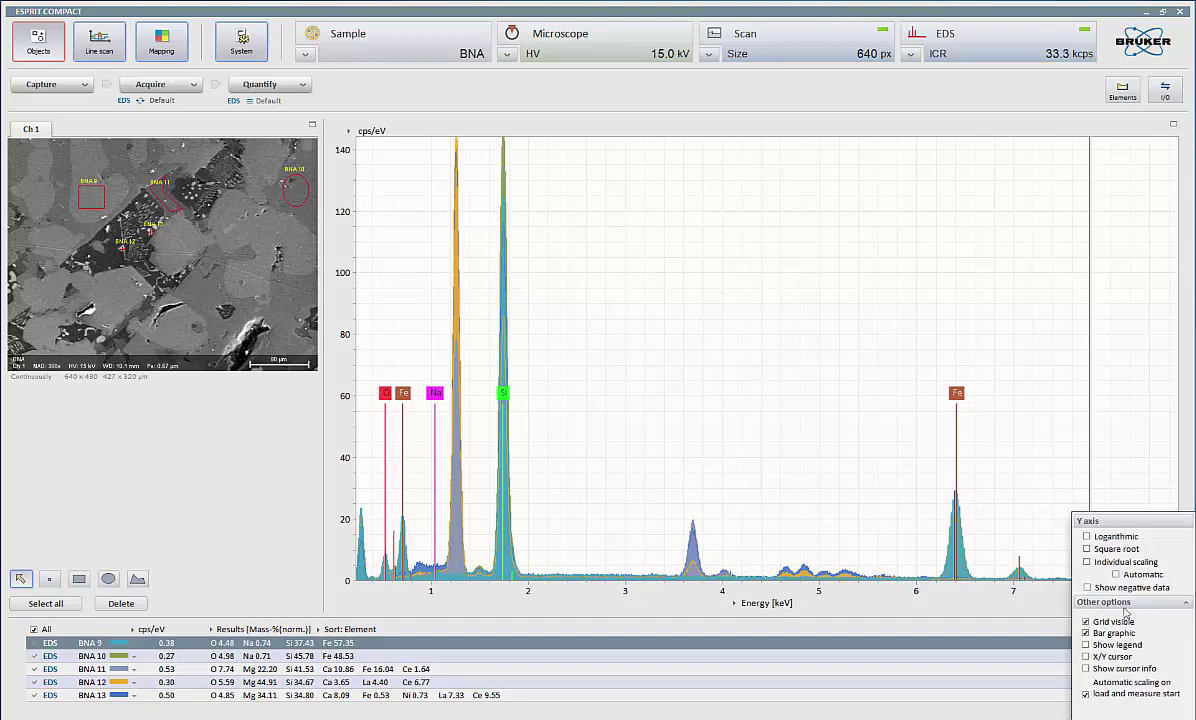
{"action": "left_click", "coordinate": [1086, 645]}
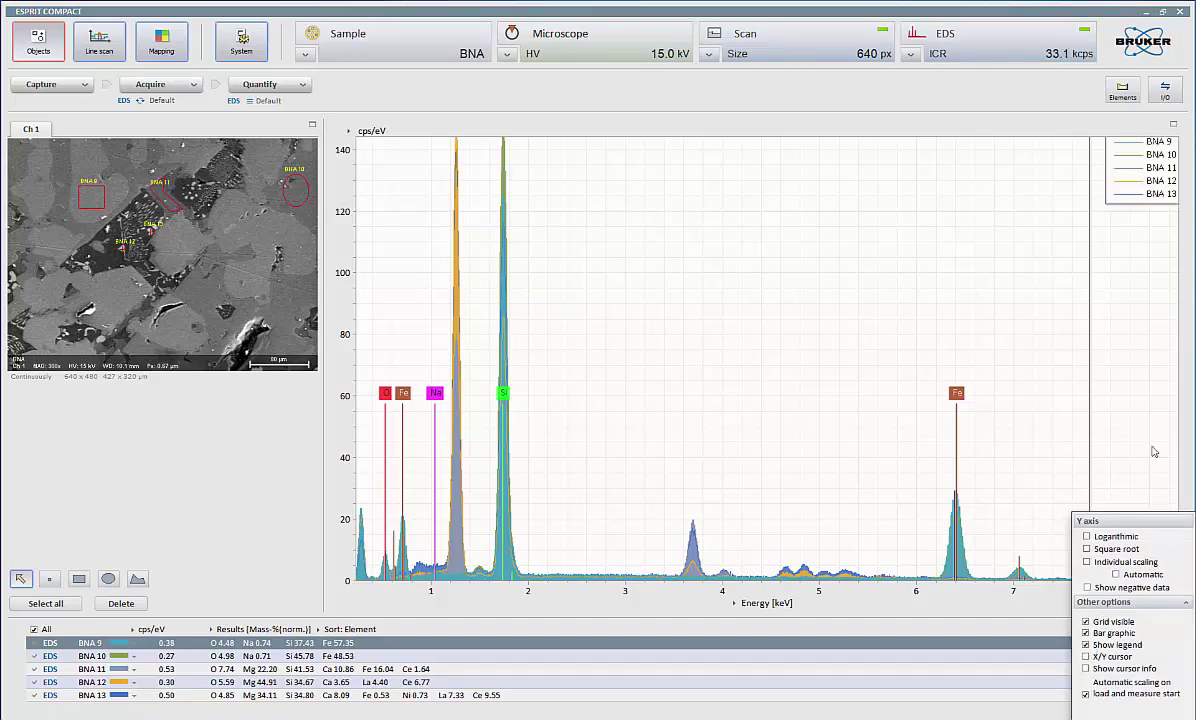
{"action": "left_click", "coordinate": [1061, 299]}
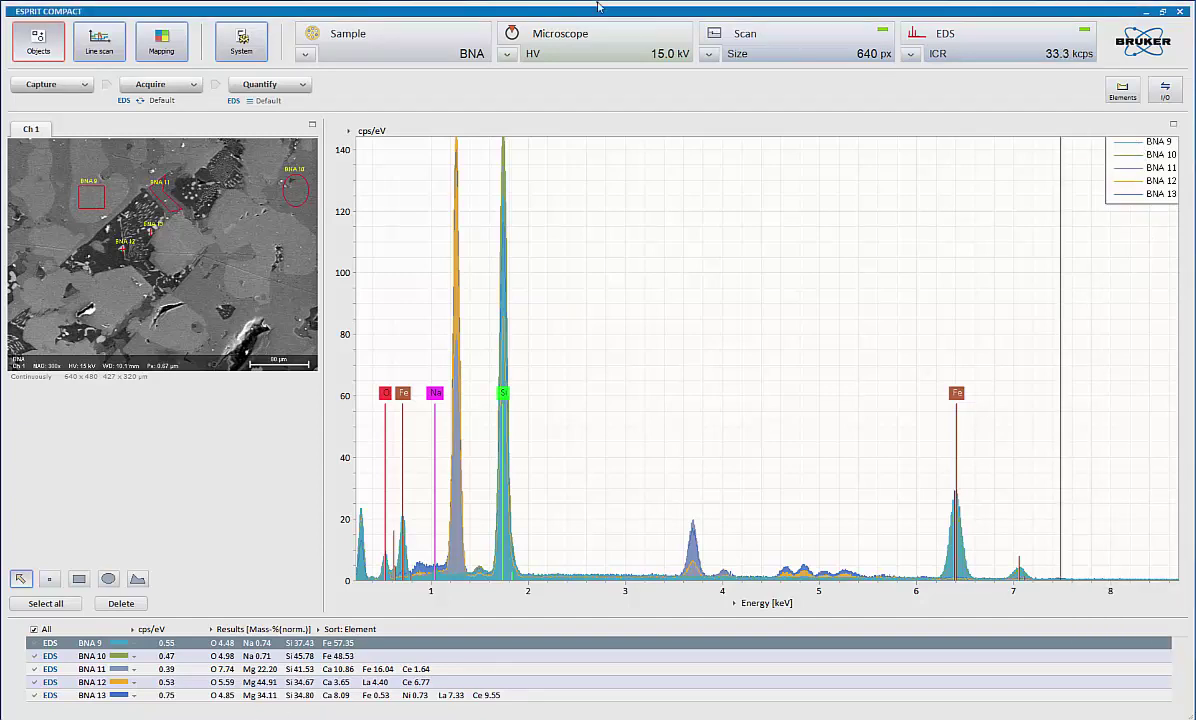
Uncheck All and step through spectra BNA 9 to BNA 13, returning to BNA 9
{"action": "left_click", "coordinate": [35, 630]}
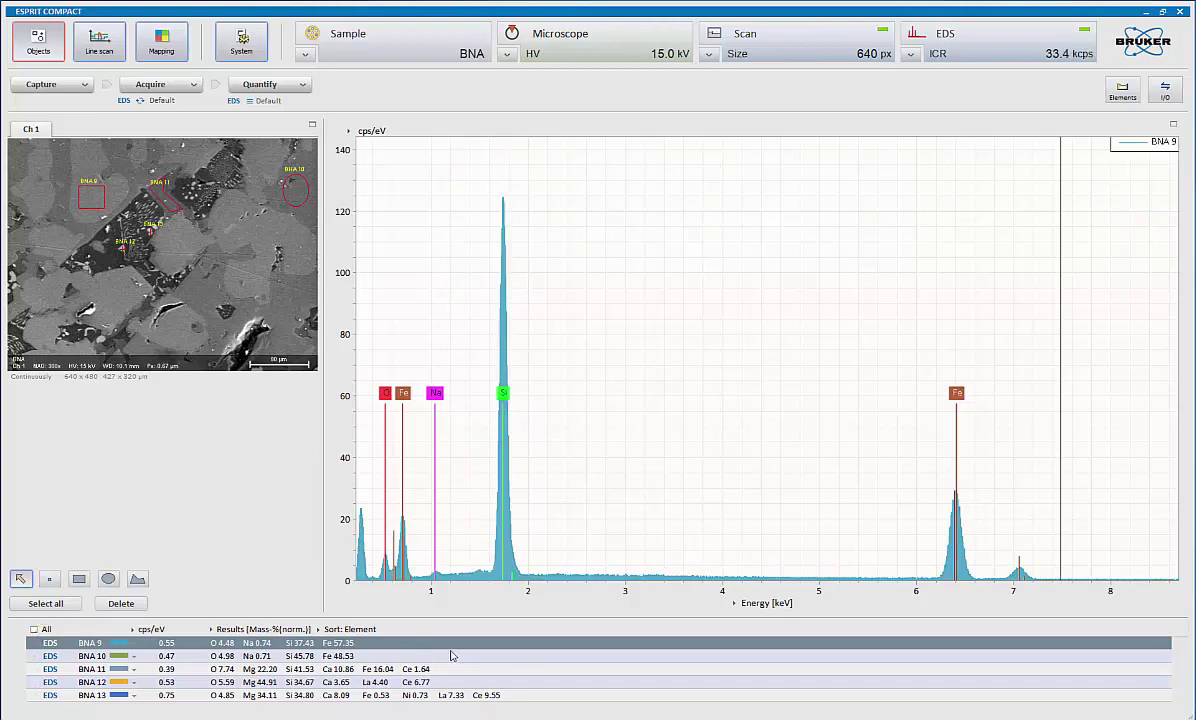
{"action": "left_click", "coordinate": [451, 657]}
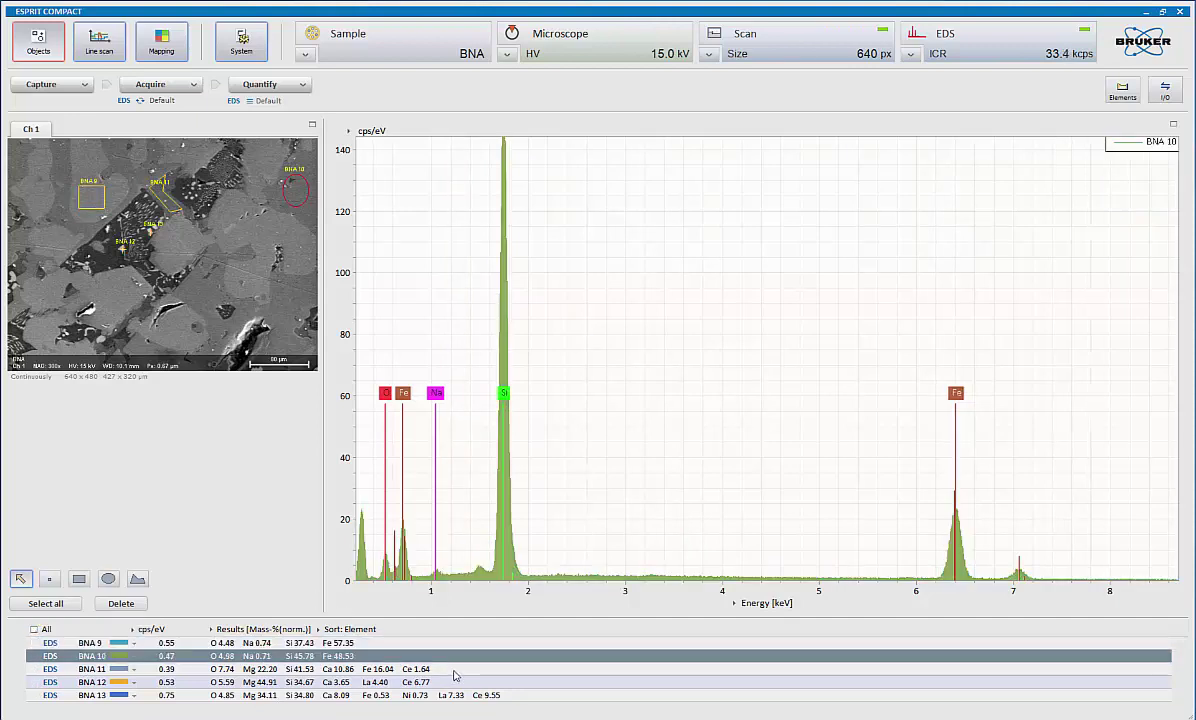
{"action": "left_click", "coordinate": [455, 671]}
{"action": "left_click", "coordinate": [467, 684]}
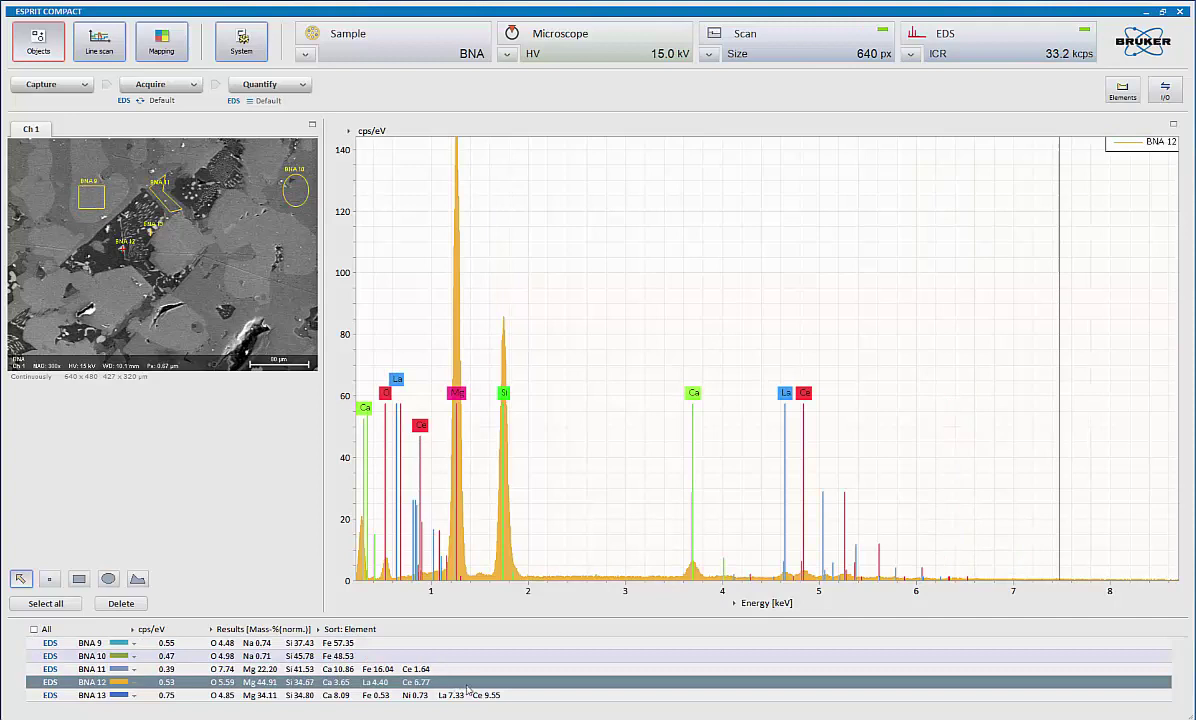
{"action": "left_click", "coordinate": [538, 697]}
{"action": "left_click", "coordinate": [479, 643]}
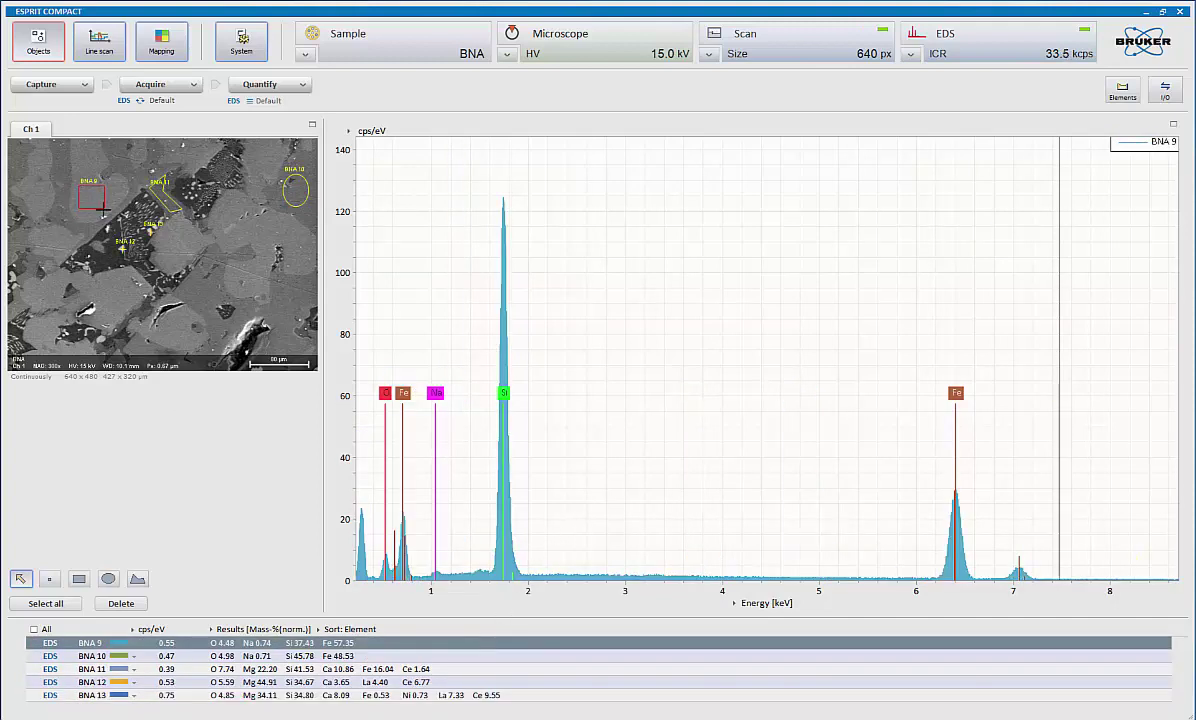
Review the BNA 10, 11, 12 and 13 spectra and their identified elements in turn
{"action": "left_click", "coordinate": [501, 657]}
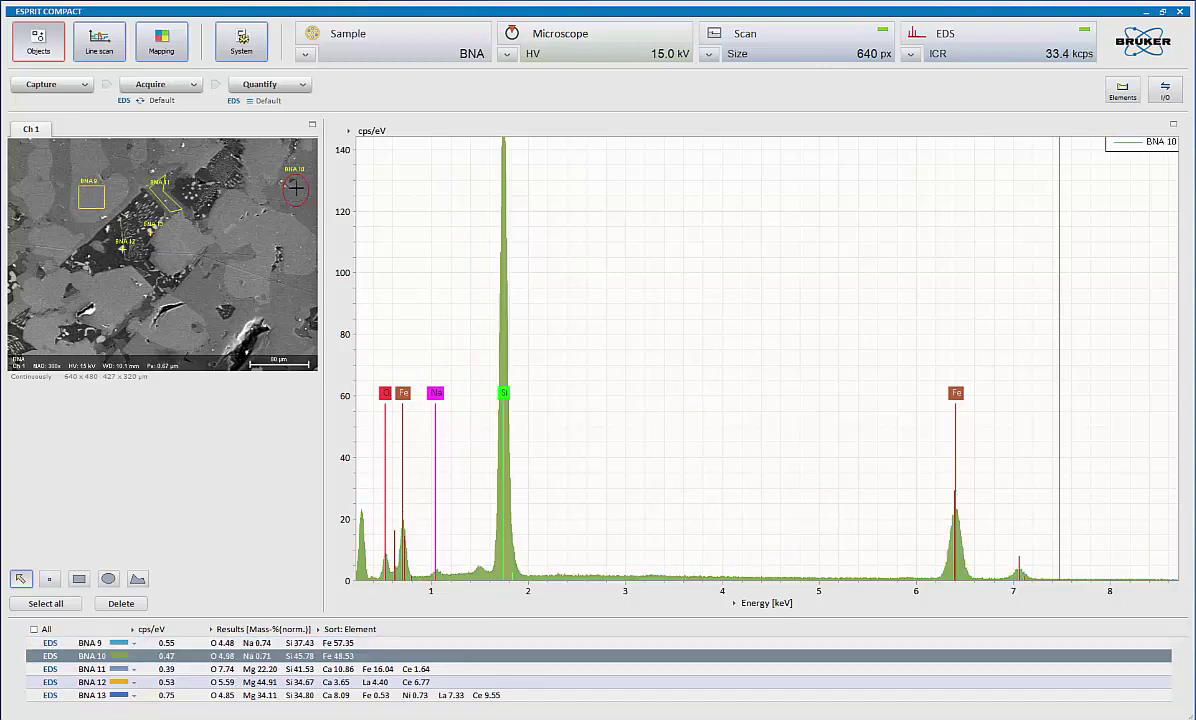
{"action": "left_click", "coordinate": [500, 669]}
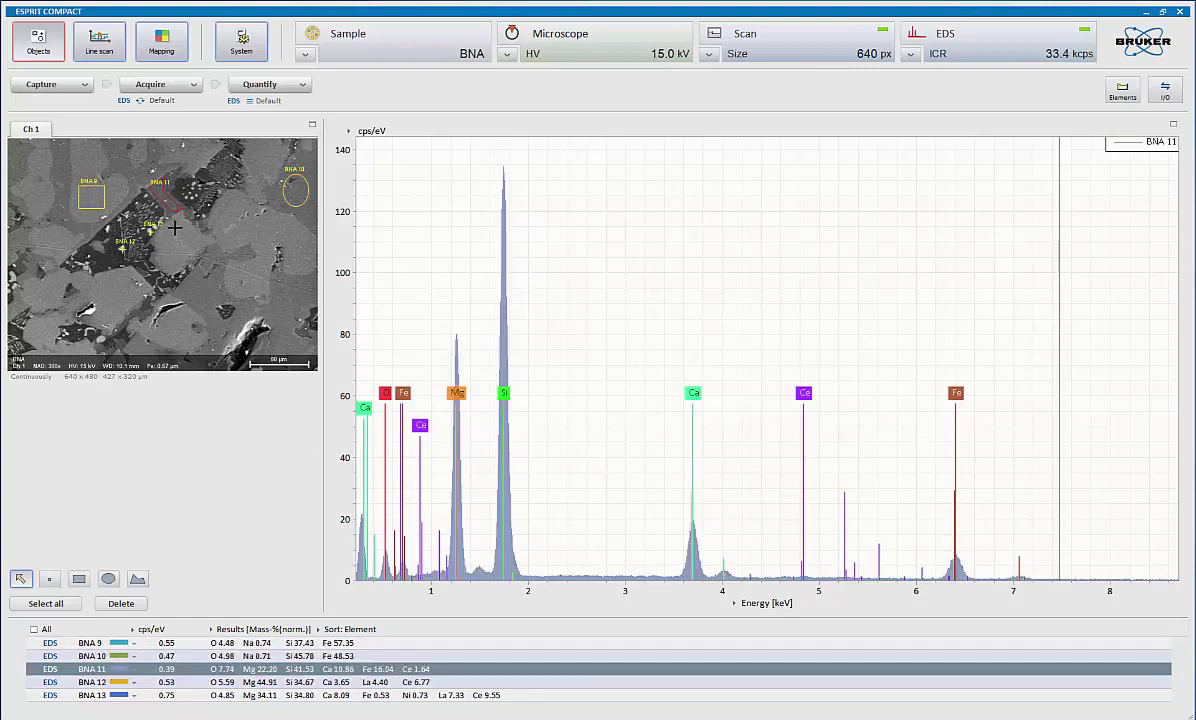
{"action": "left_click", "coordinate": [529, 684]}
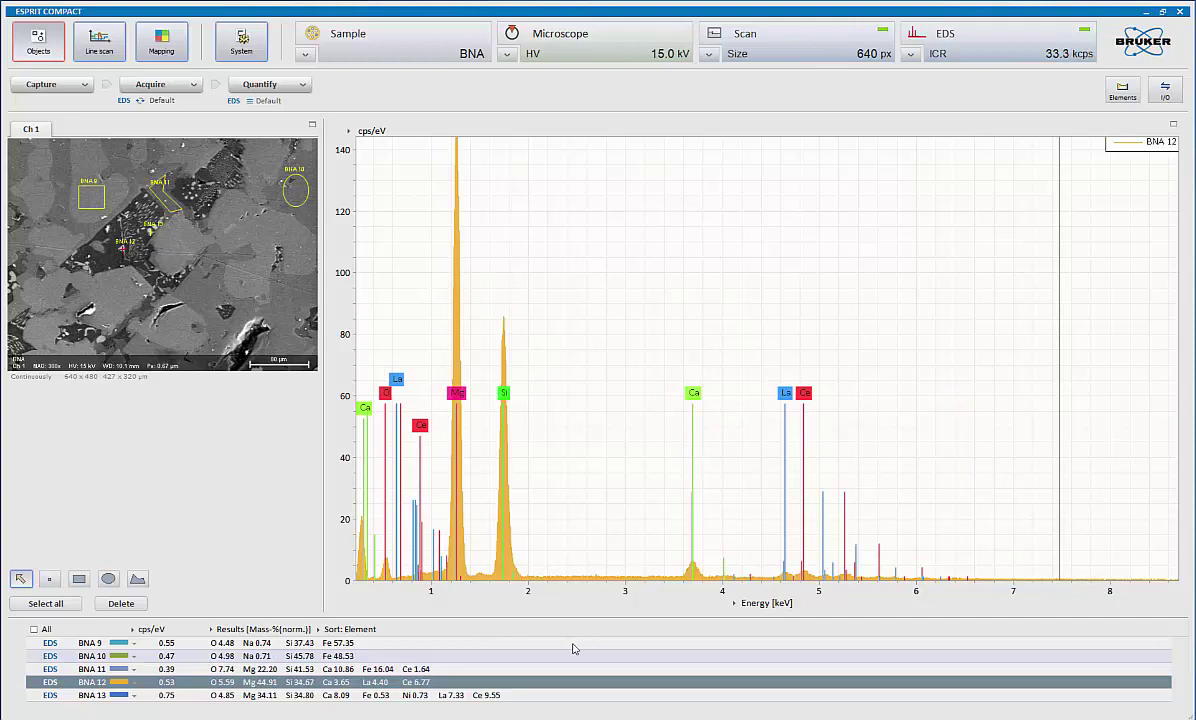
{"action": "left_click", "coordinate": [570, 700]}
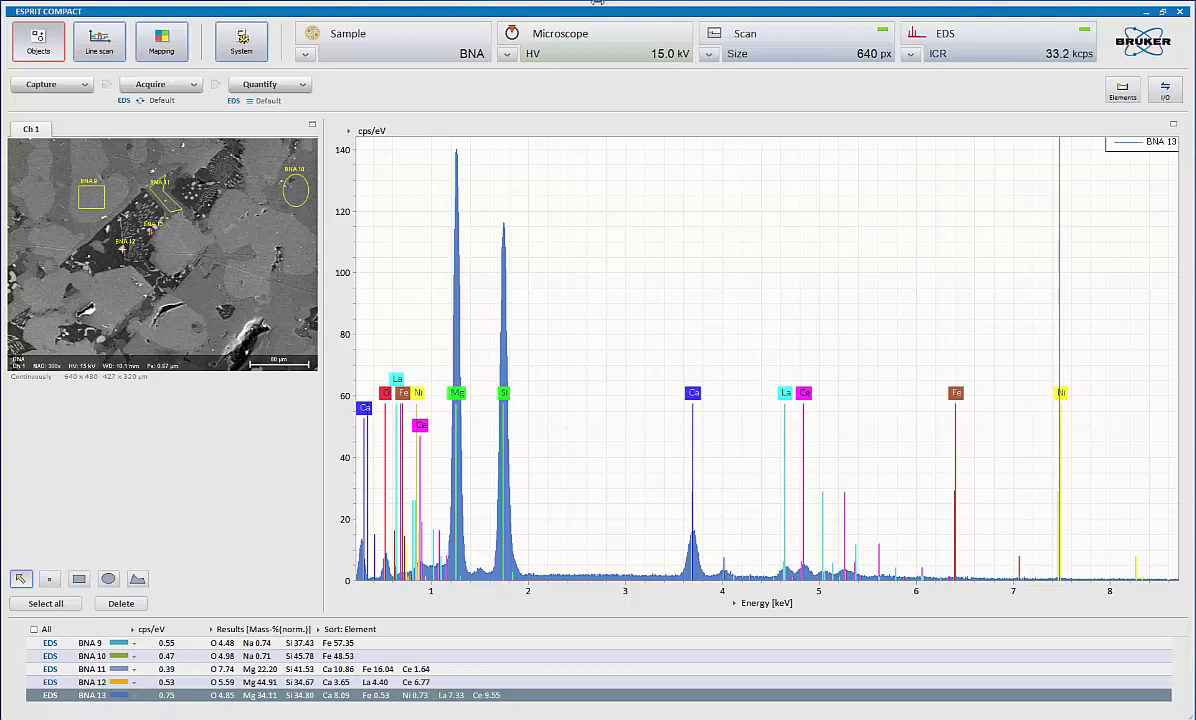
Overlay all five spectra by ticking All and selecting rows BNA 9–13, then open I/O options
{"action": "left_click", "coordinate": [34, 629]}
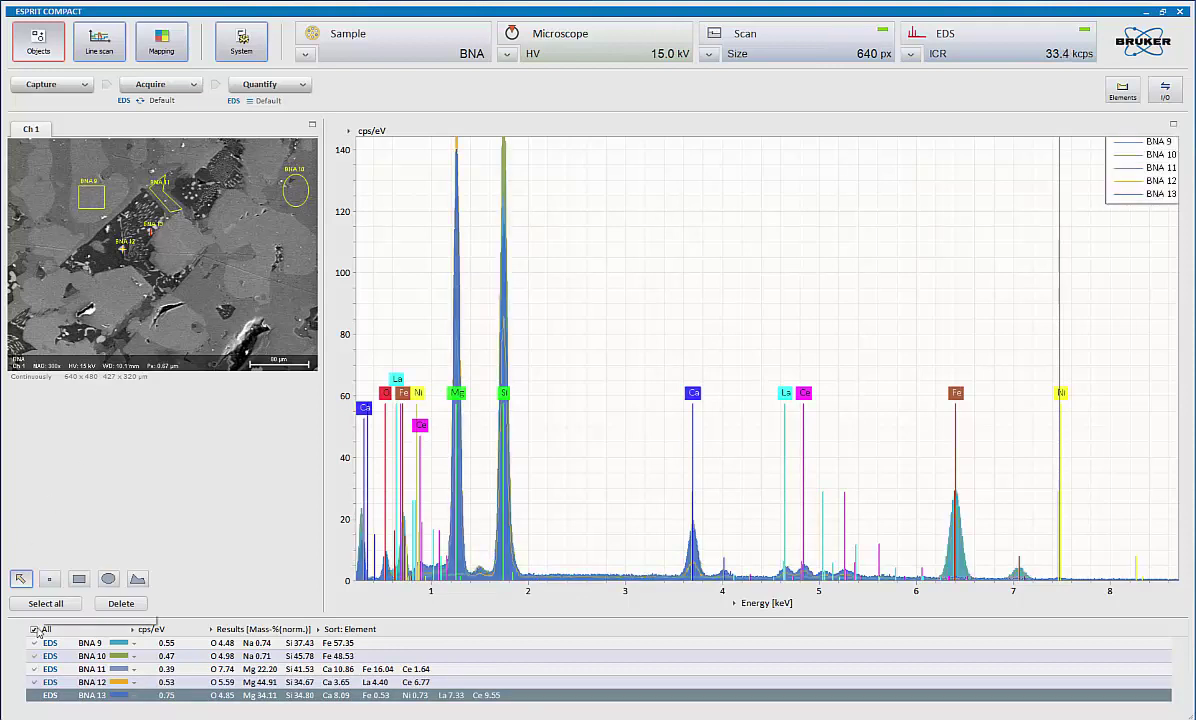
{"action": "left_click", "coordinate": [522, 643]}
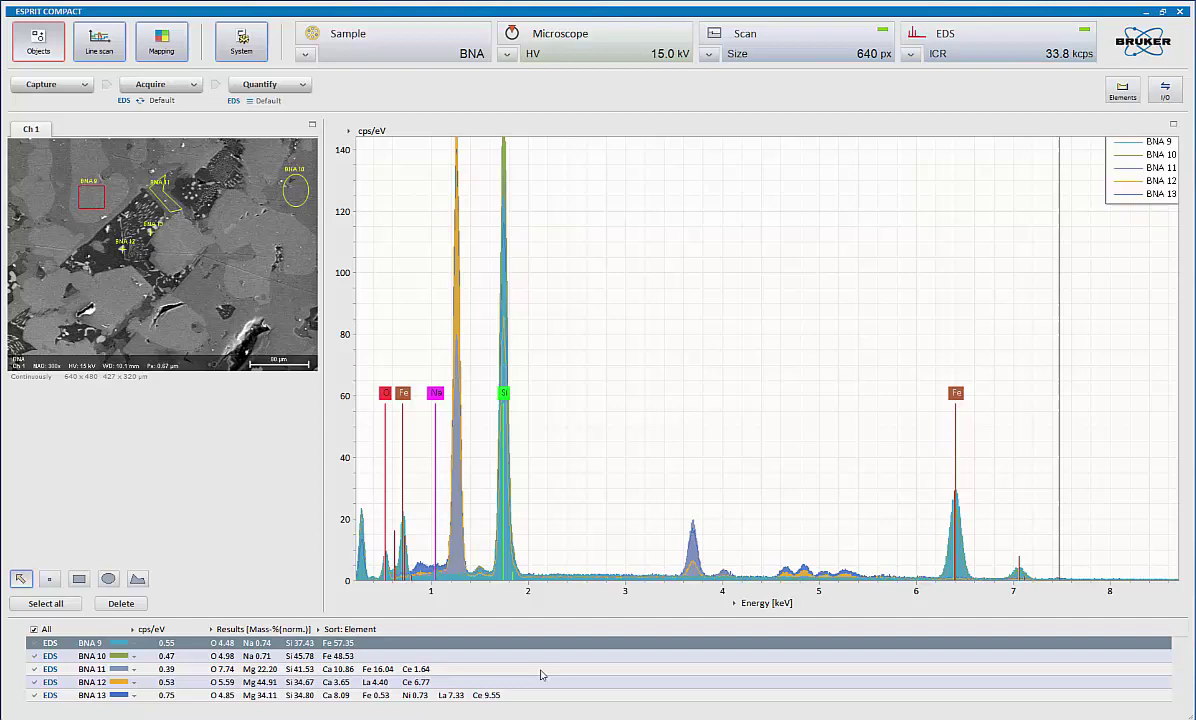
{"action": "left_click", "coordinate": [541, 699], "text": "shift"}
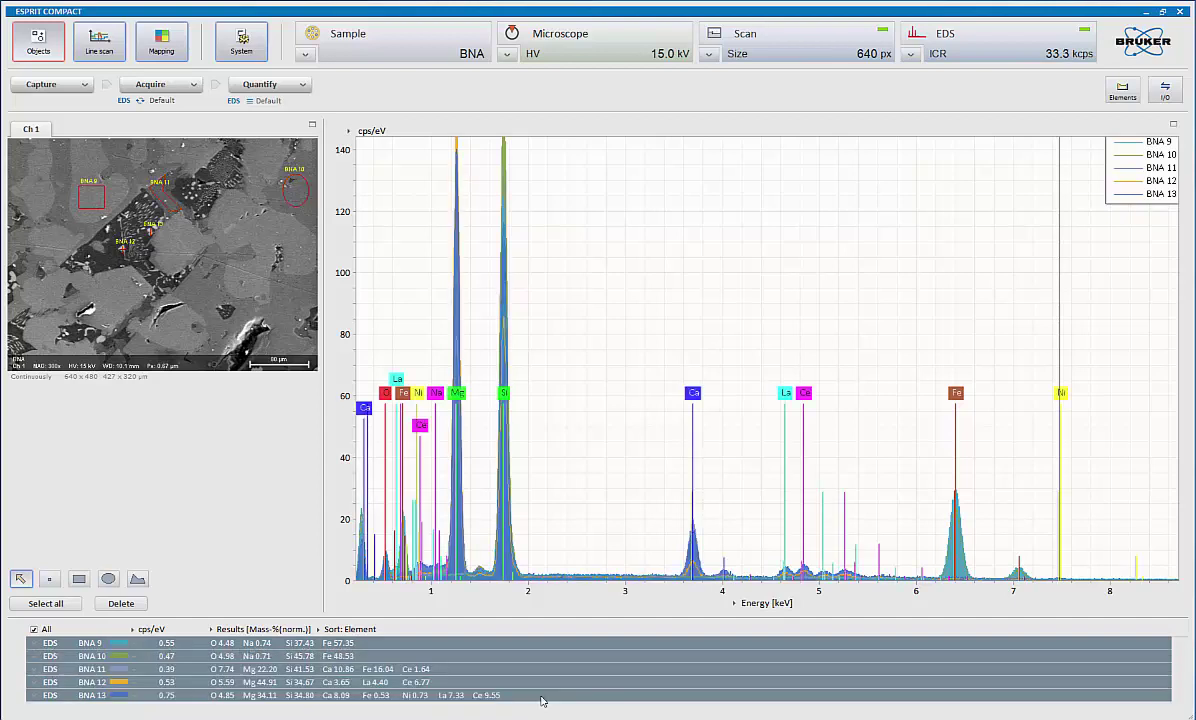
{"action": "left_click", "coordinate": [1165, 92]}
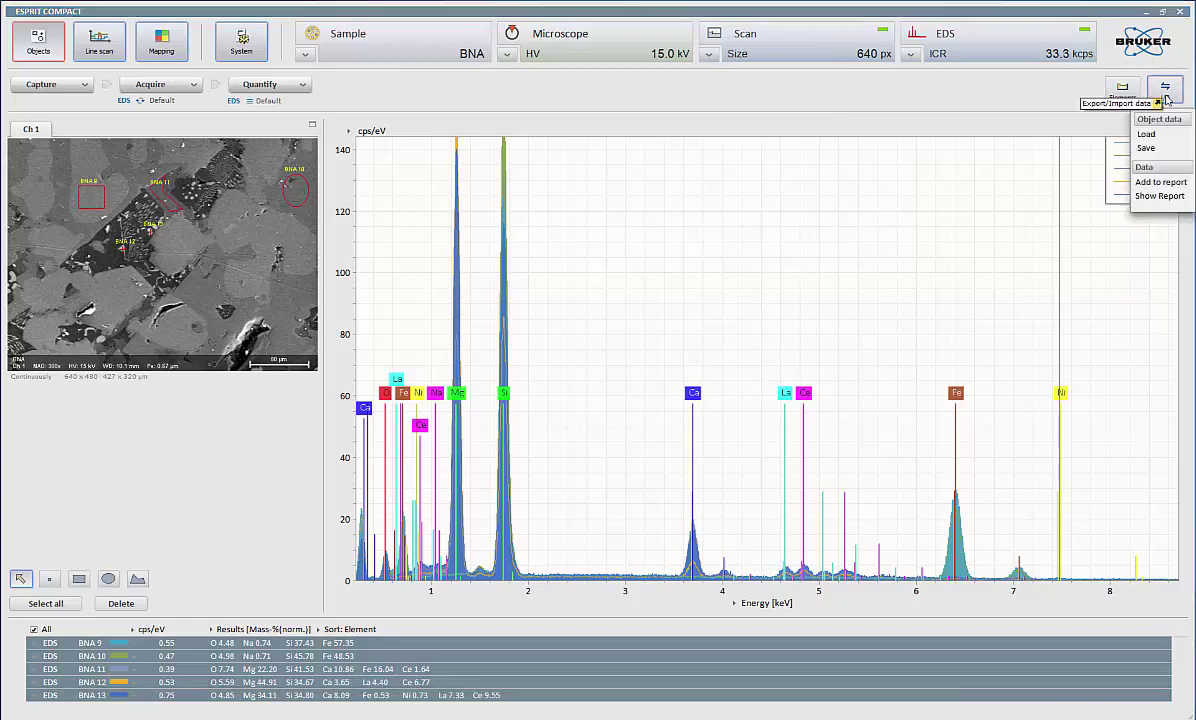
Generate a Multi-Point Analysis report, reposition its SEM image inset, and review it before closing
{"action": "left_click", "coordinate": [1156, 183]}
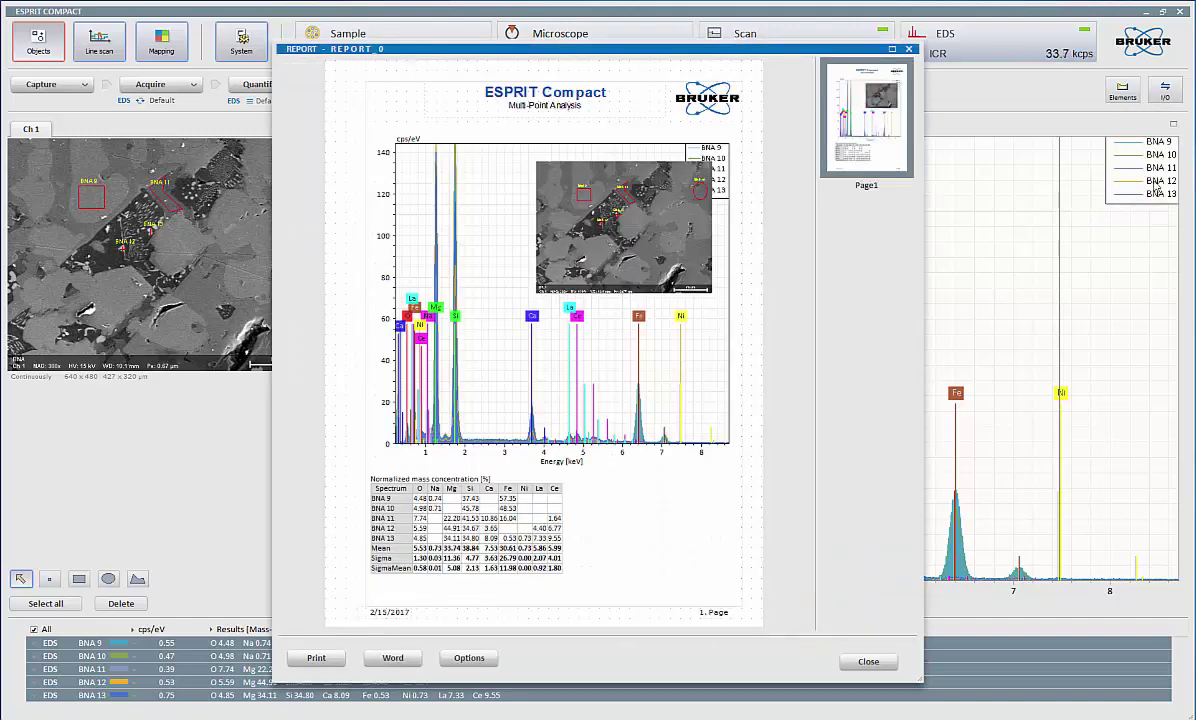
{"action": "left_click_drag", "start_coordinate": [618, 222], "coordinate": [576, 205]}
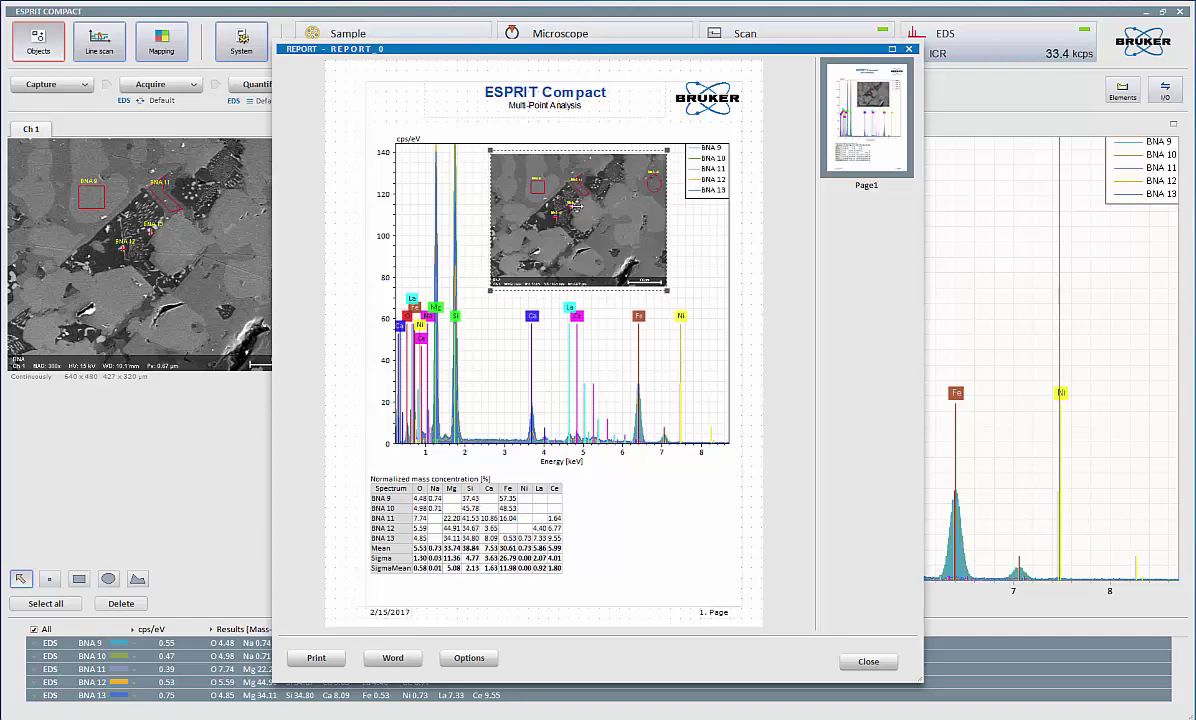
{"action": "left_click", "coordinate": [909, 49]}
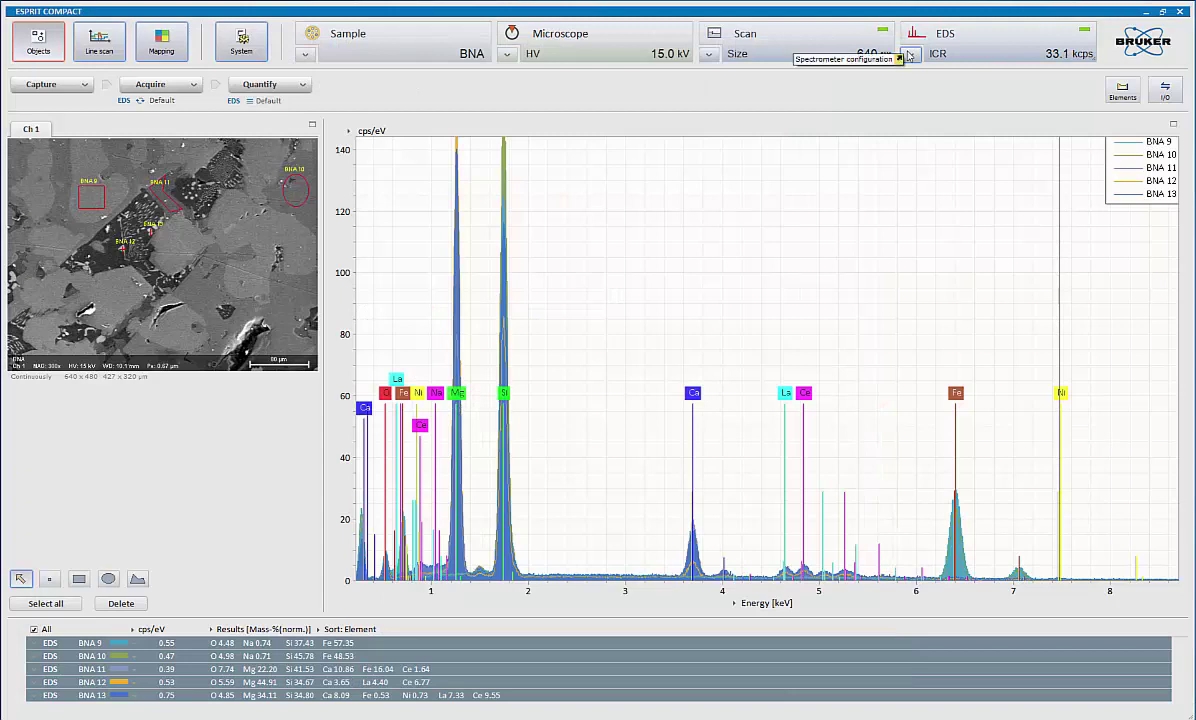
{"action": "left_click", "coordinate": [1168, 94]}
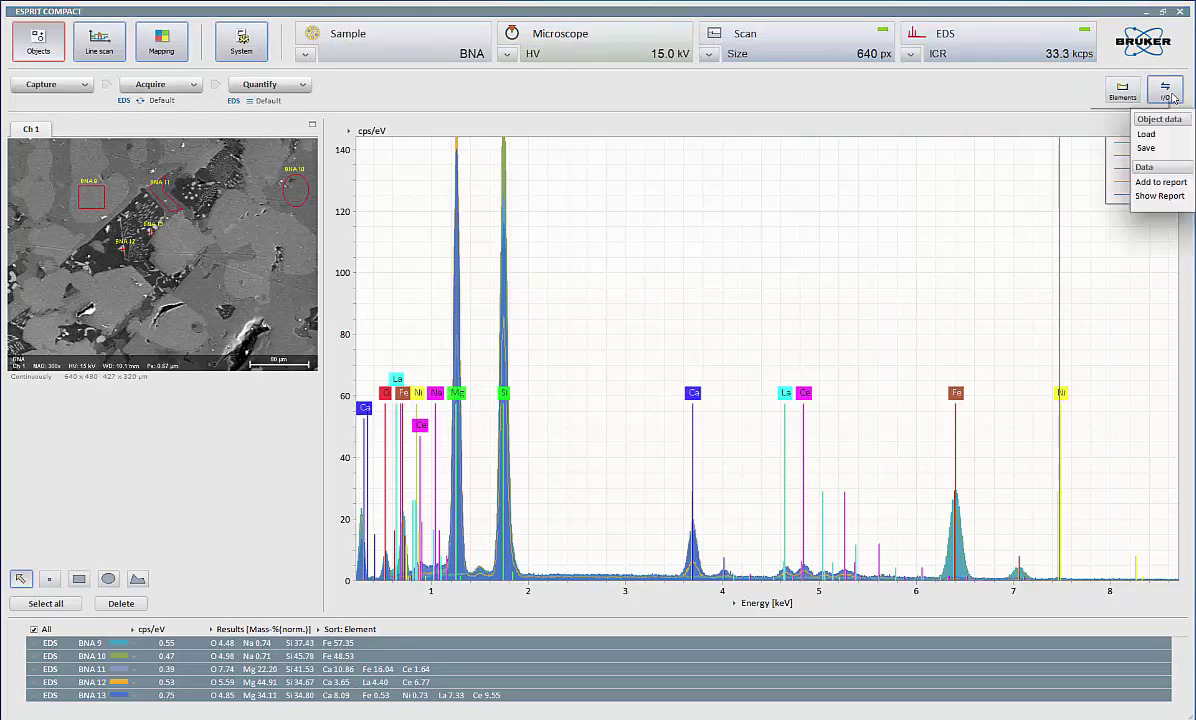
{"action": "left_click", "coordinate": [1160, 196]}
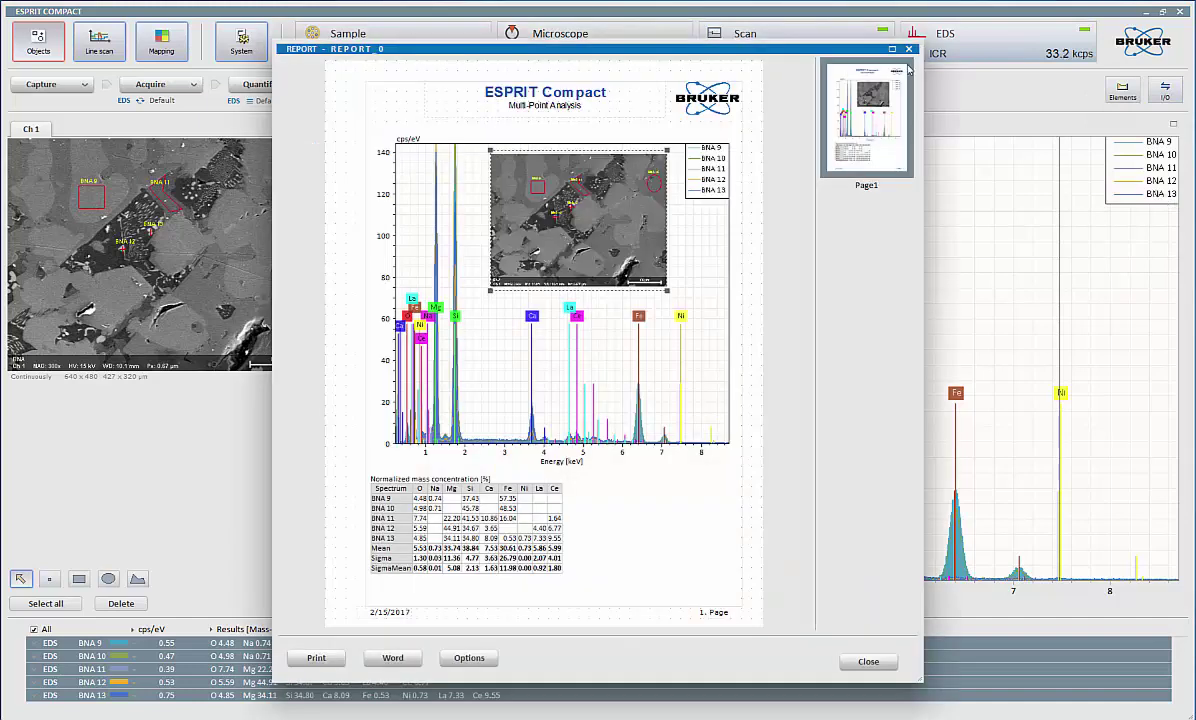
{"action": "left_click", "coordinate": [909, 49]}
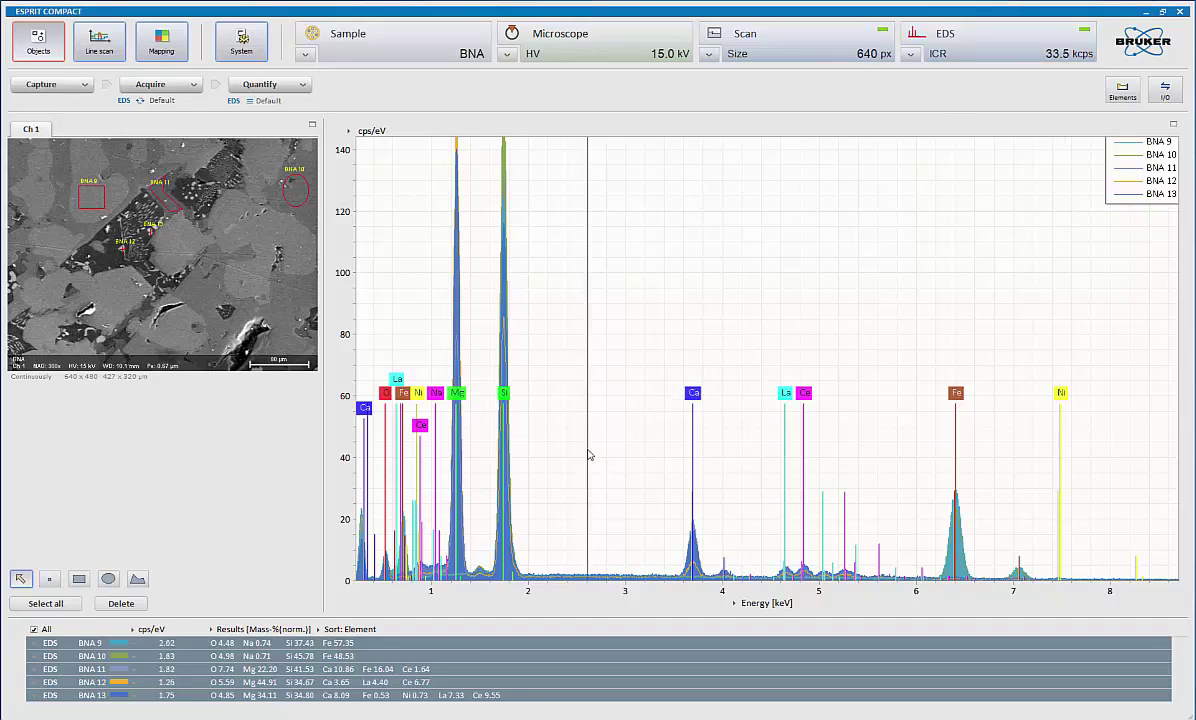
Zoom and pan the spectrum so 0 keV sits at left, then rescale the cps axis
{"action": "scroll", "coordinate": [588, 453], "scroll_direction": "up", "scroll_amount": 3}
{"action": "scroll", "coordinate": [588, 453], "scroll_direction": "down", "scroll_amount": 3}
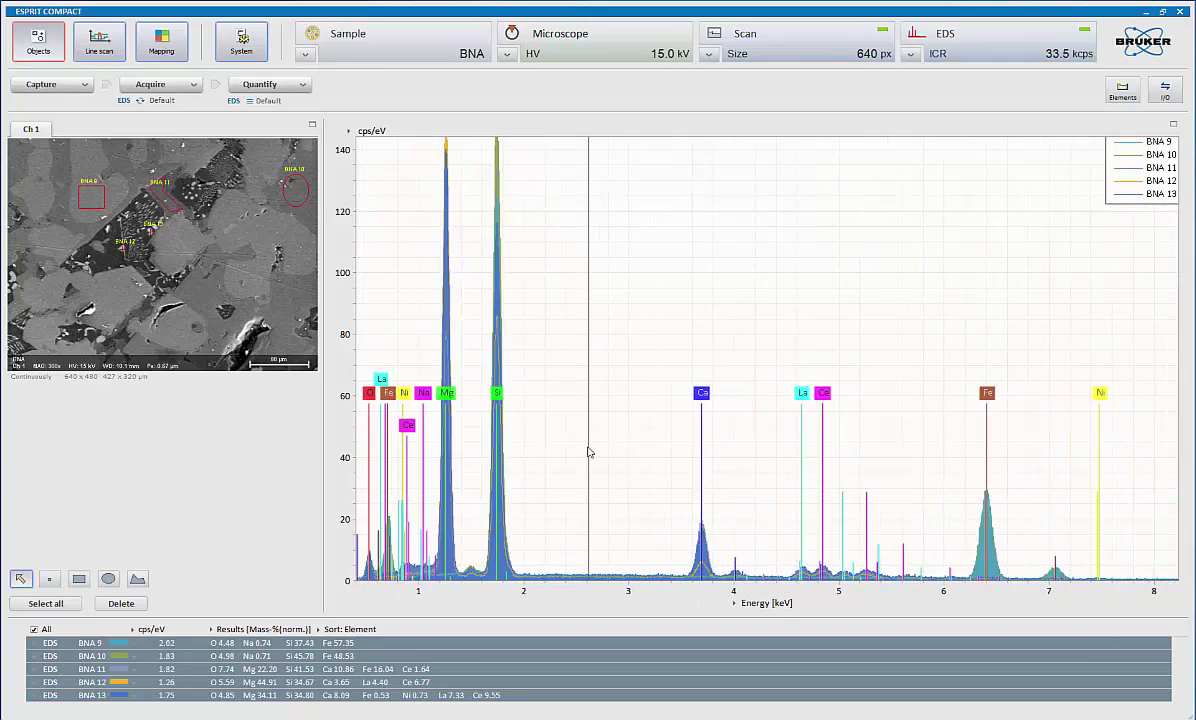
{"action": "scroll", "coordinate": [588, 453], "scroll_direction": "down", "scroll_amount": 1}
{"action": "scroll", "coordinate": [588, 453], "scroll_direction": "up", "scroll_amount": 1}
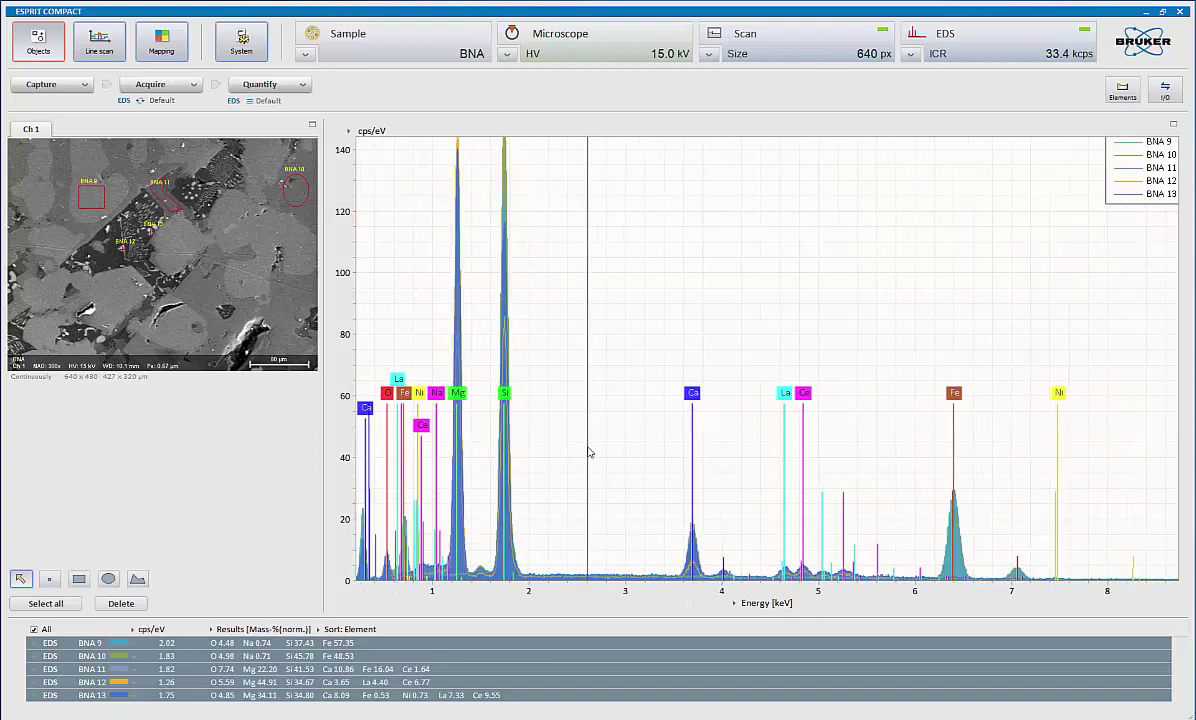
{"action": "scroll", "coordinate": [731, 426], "scroll_direction": "up", "scroll_amount": 3}
{"action": "scroll", "coordinate": [731, 426], "scroll_direction": "down", "scroll_amount": 2}
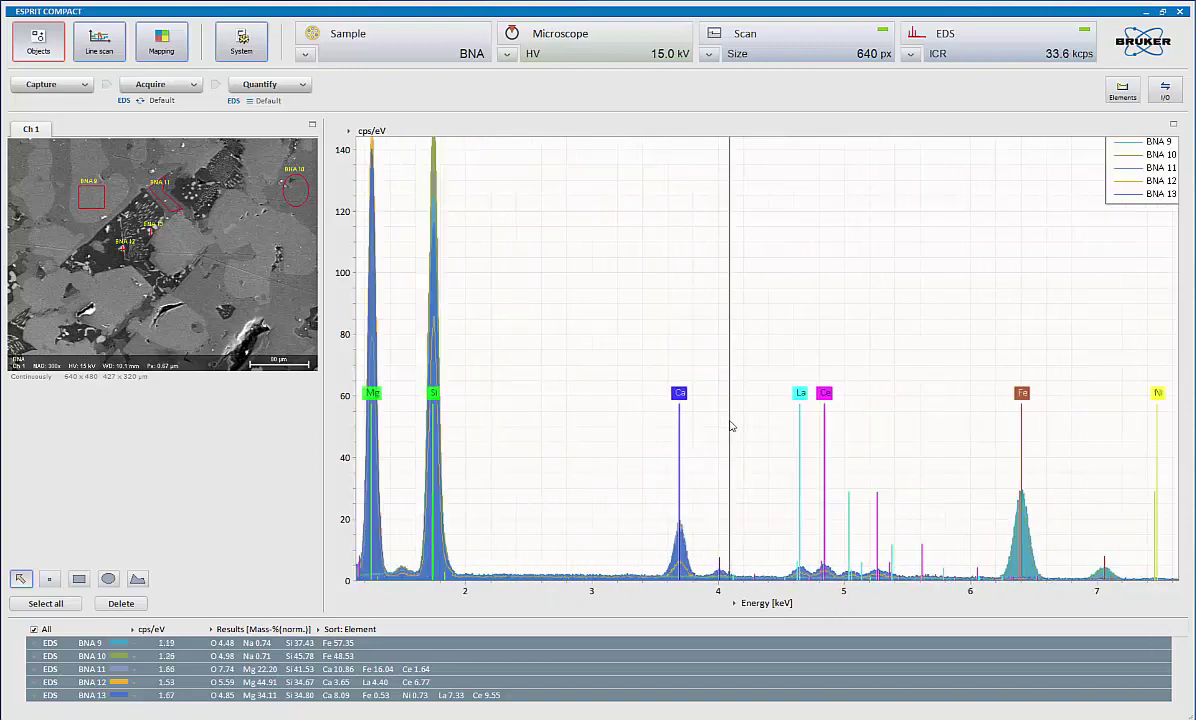
{"action": "scroll", "coordinate": [731, 426], "scroll_direction": "down", "scroll_amount": 1}
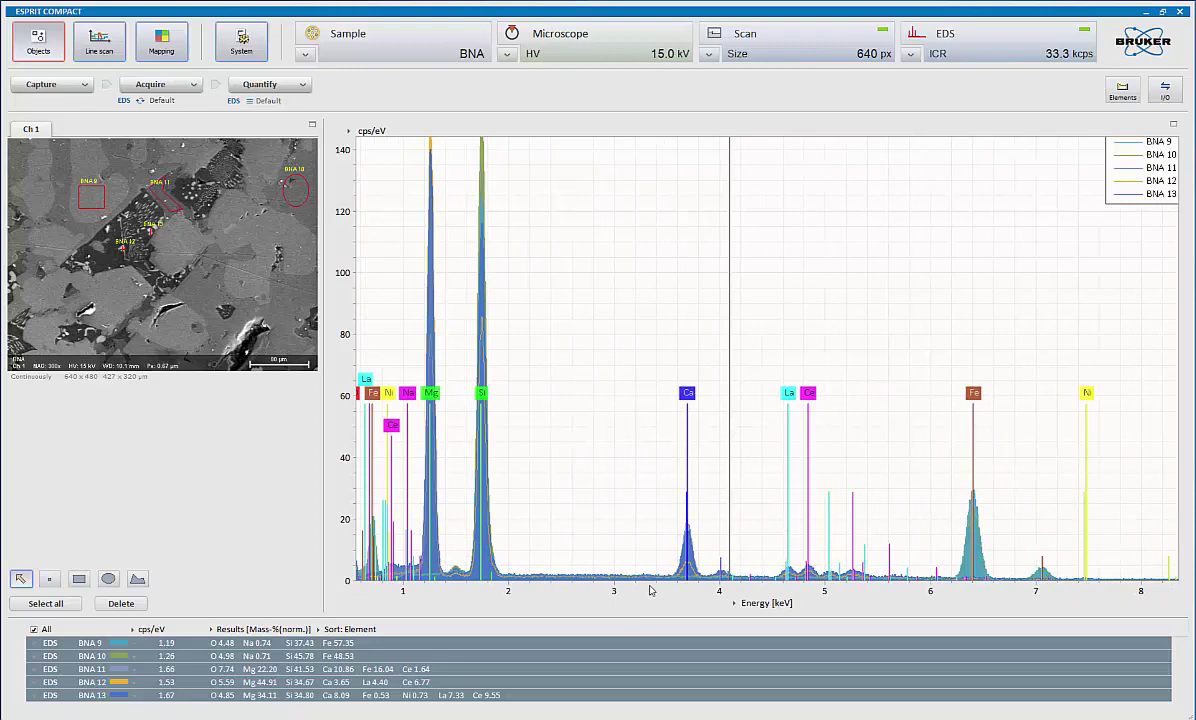
{"action": "mouse_move", "coordinate": [652, 588]}
{"action": "left_mouse_down"}
{"action": "mouse_move", "coordinate": [886, 588]}
{"action": "mouse_move", "coordinate": [221, 588]}
{"action": "mouse_move", "coordinate": [650, 588]}
{"action": "left_mouse_up"}
{"action": "left_click_drag", "start_coordinate": [771, 588], "coordinate": [715, 588]}
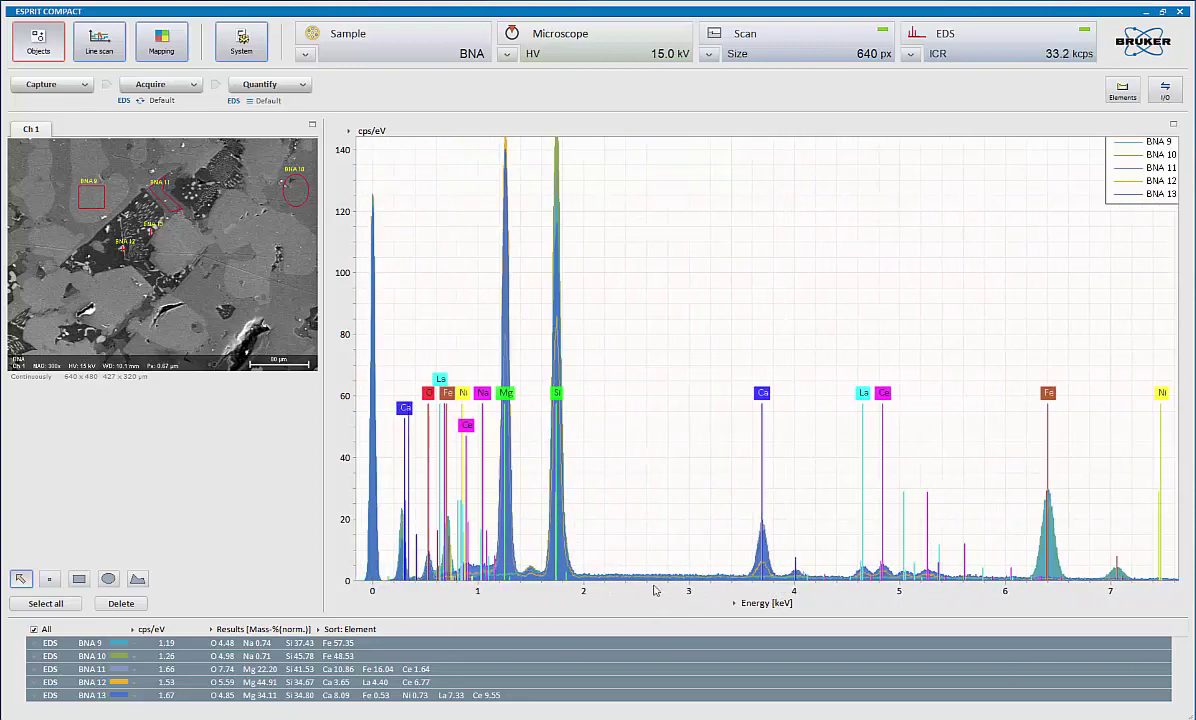
{"action": "left_click_drag", "start_coordinate": [340, 447], "coordinate": [396, 555]}
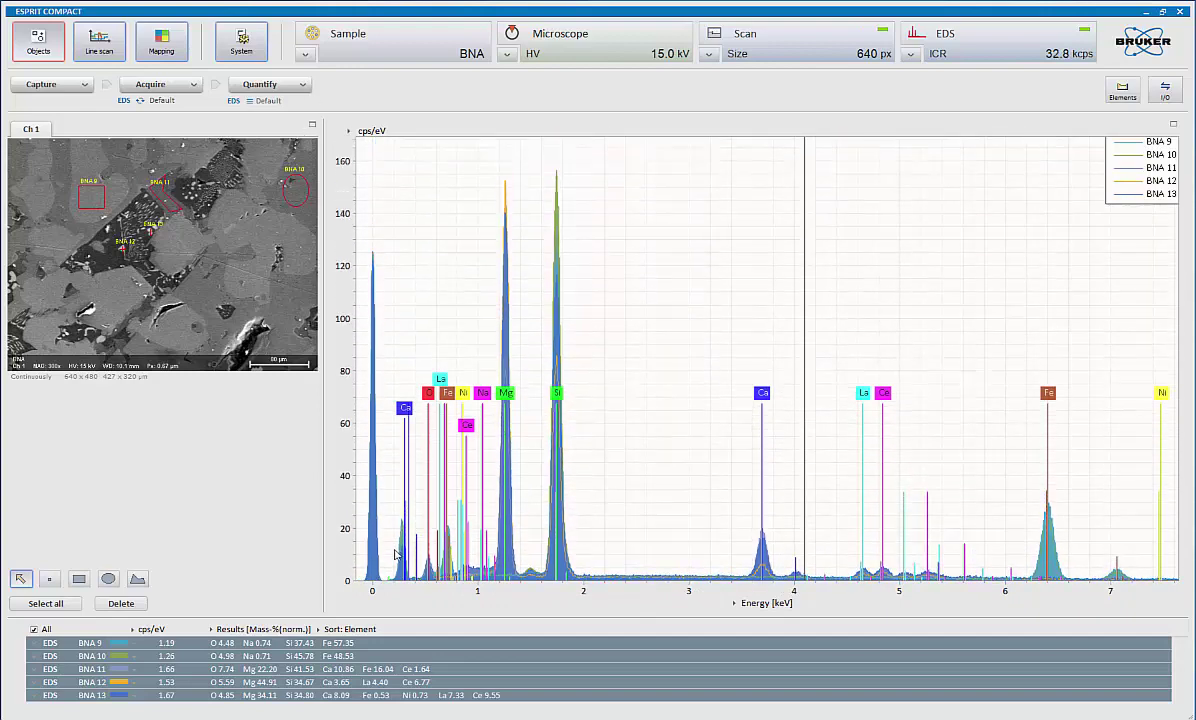
{"action": "left_click", "coordinate": [682, 219]}
{"action": "right_click", "coordinate": [707, 241]}
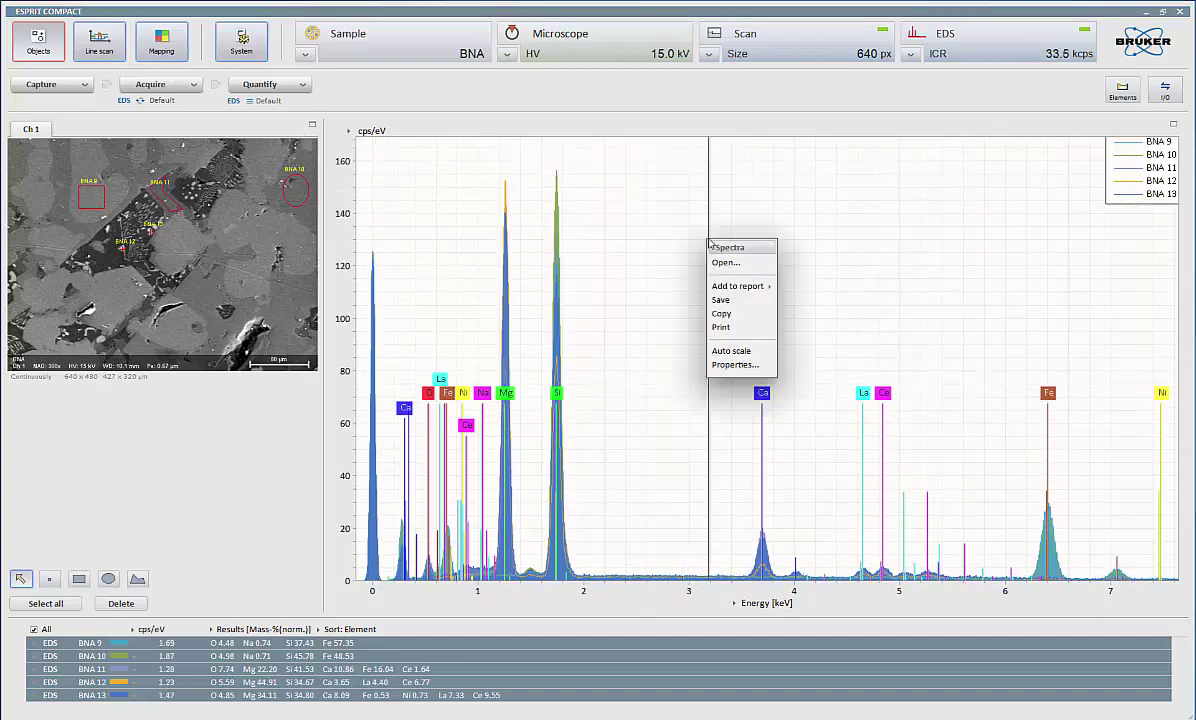
{"action": "left_click", "coordinate": [743, 366]}
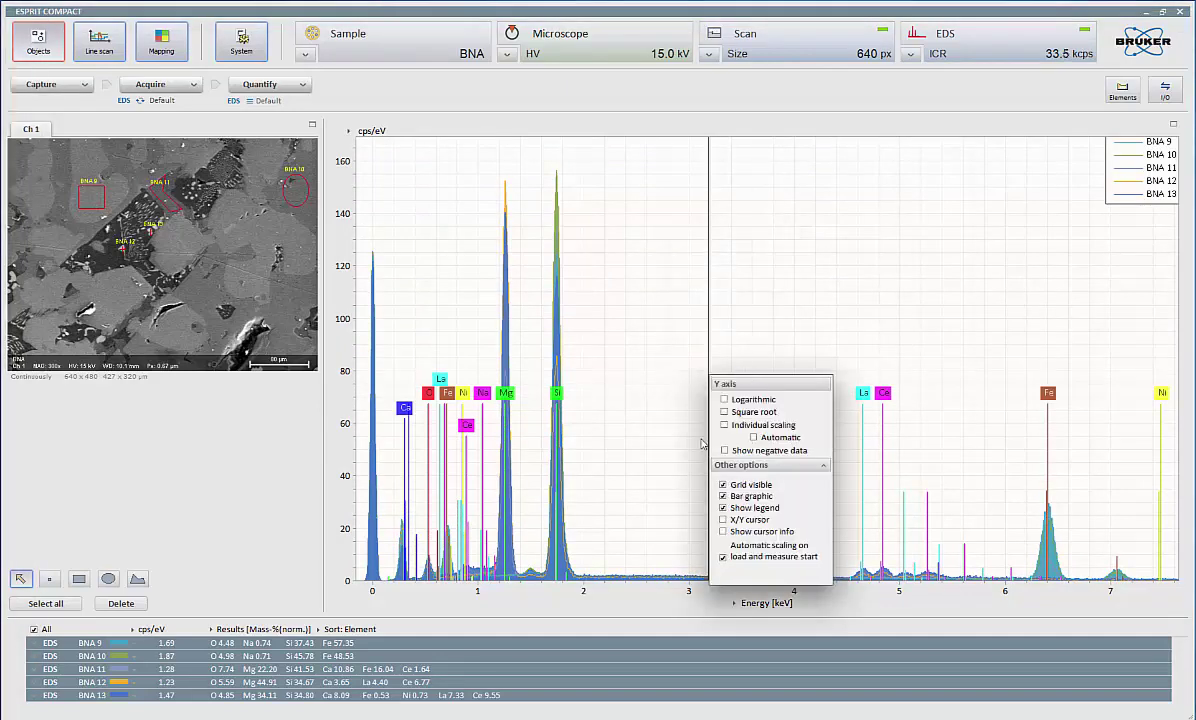
{"action": "left_click", "coordinate": [724, 400]}
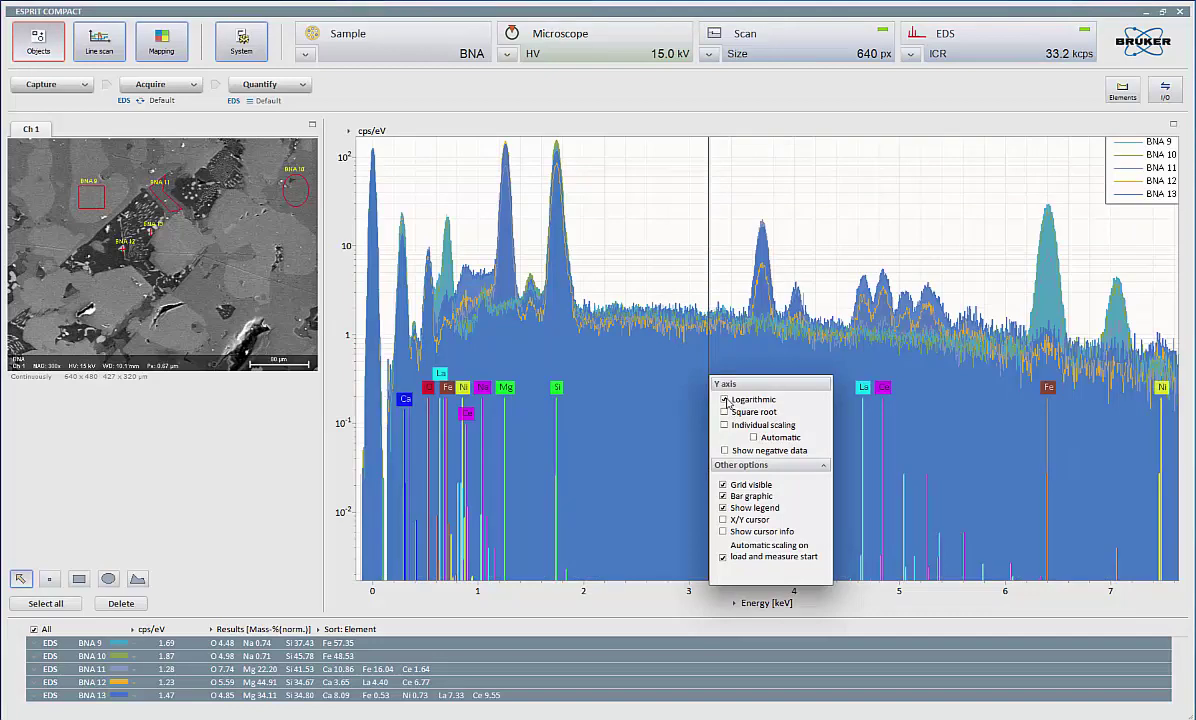
{"action": "left_click", "coordinate": [724, 400]}
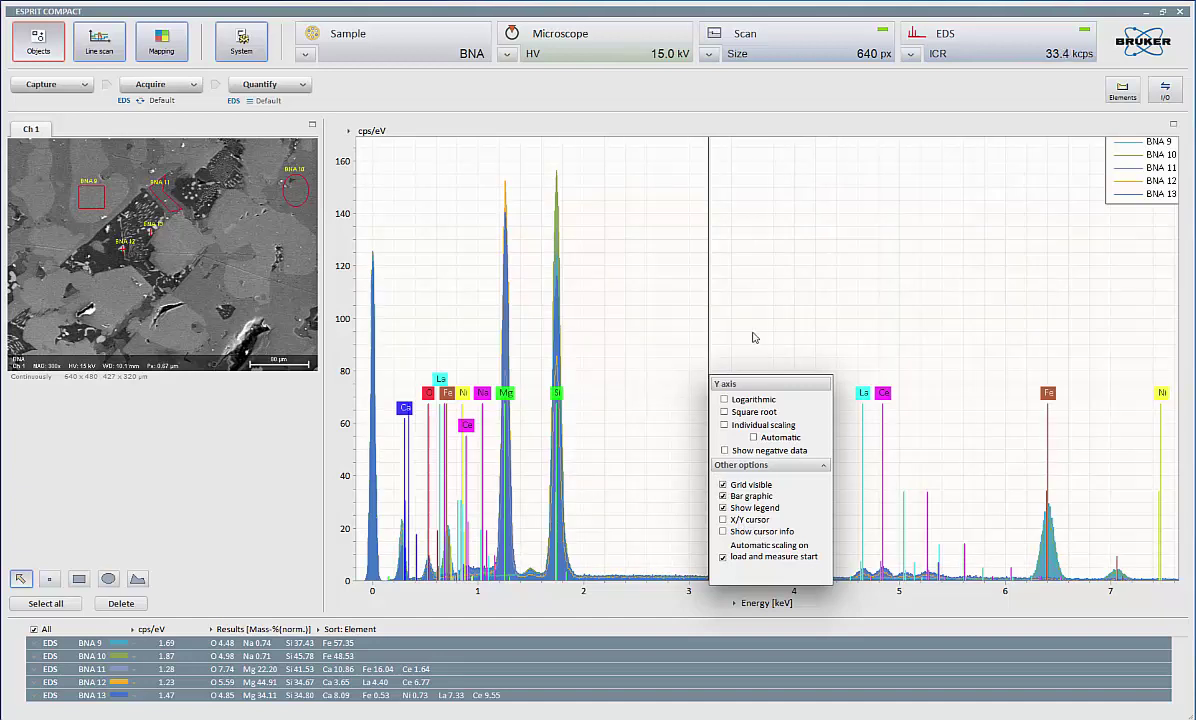
{"action": "left_click", "coordinate": [702, 305]}
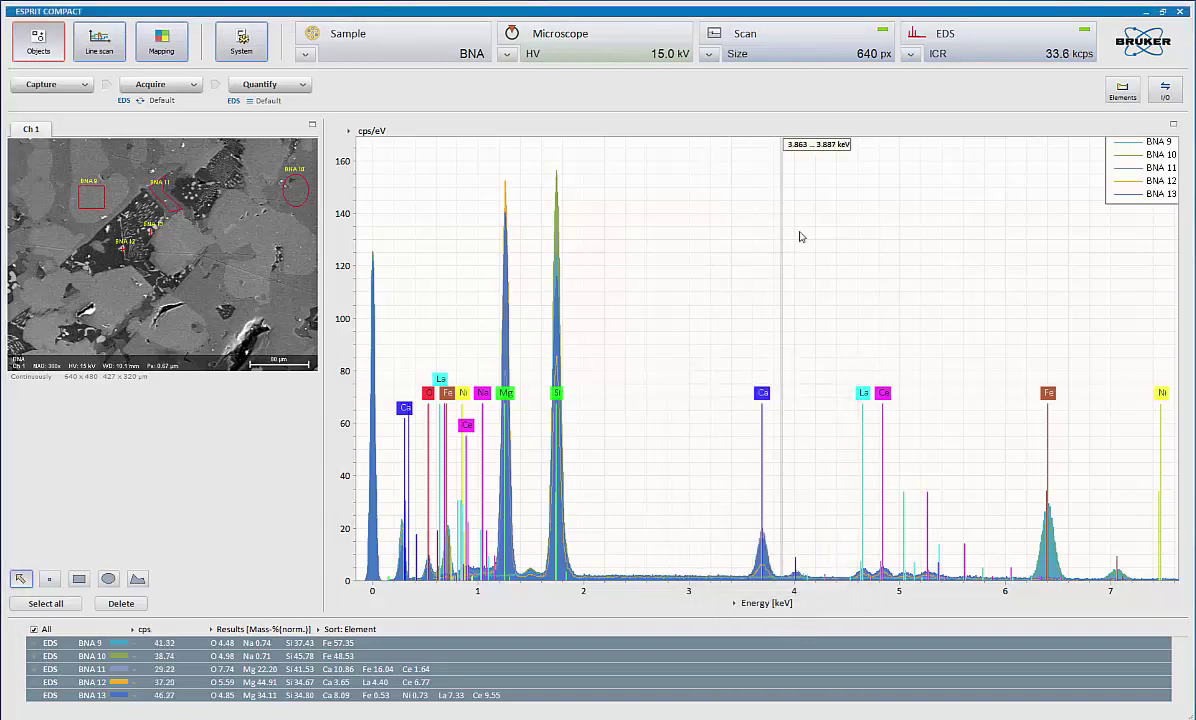
{"action": "right_click", "coordinate": [799, 231]}
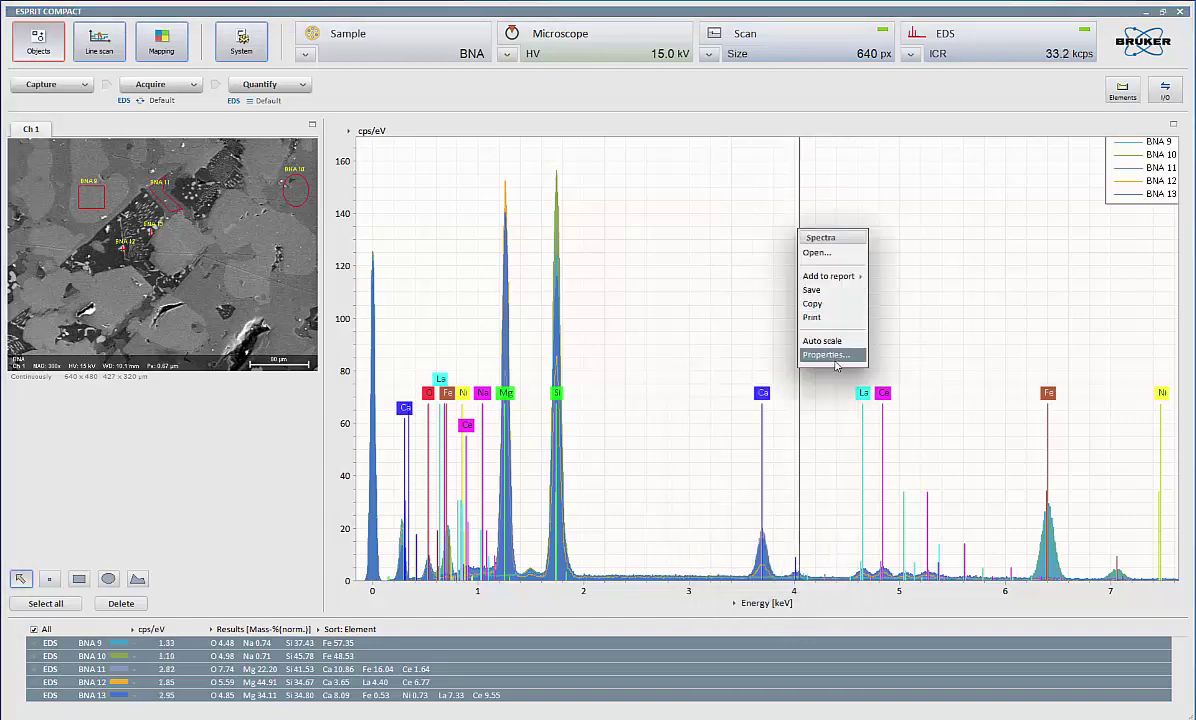
{"action": "left_click", "coordinate": [833, 342]}
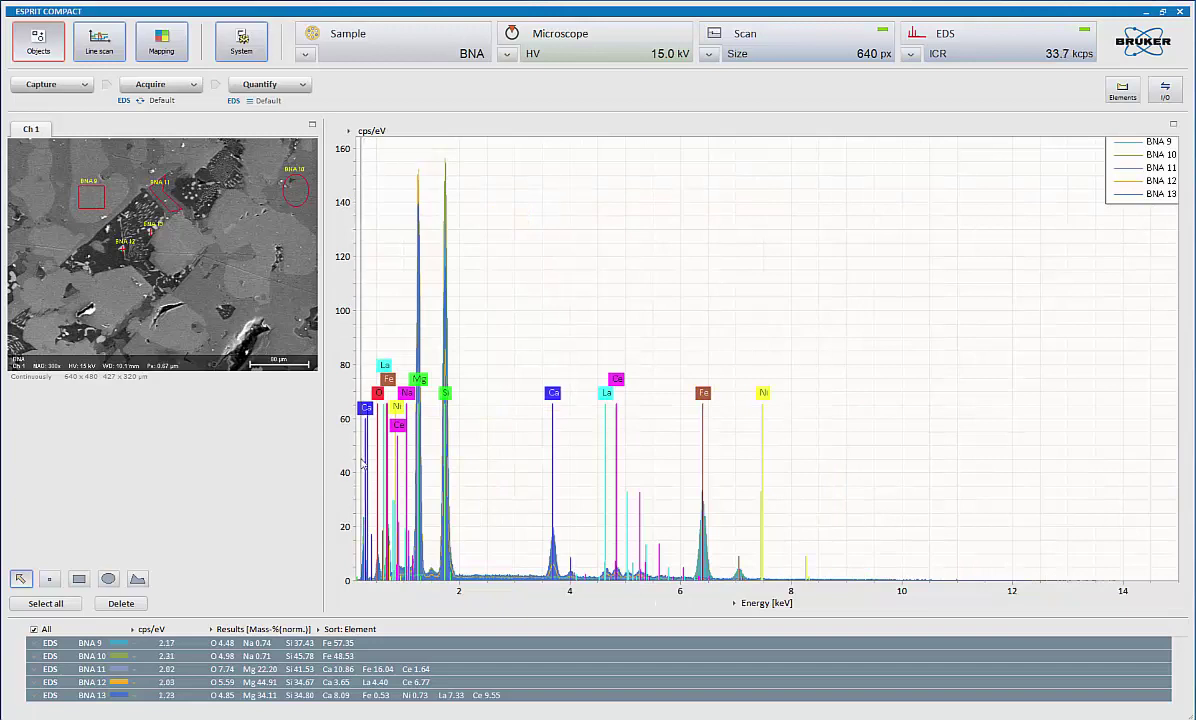
{"action": "scroll", "coordinate": [362, 464], "scroll_direction": "up", "scroll_amount": 1}
{"action": "scroll", "coordinate": [362, 464], "scroll_direction": "up", "scroll_amount": 1}
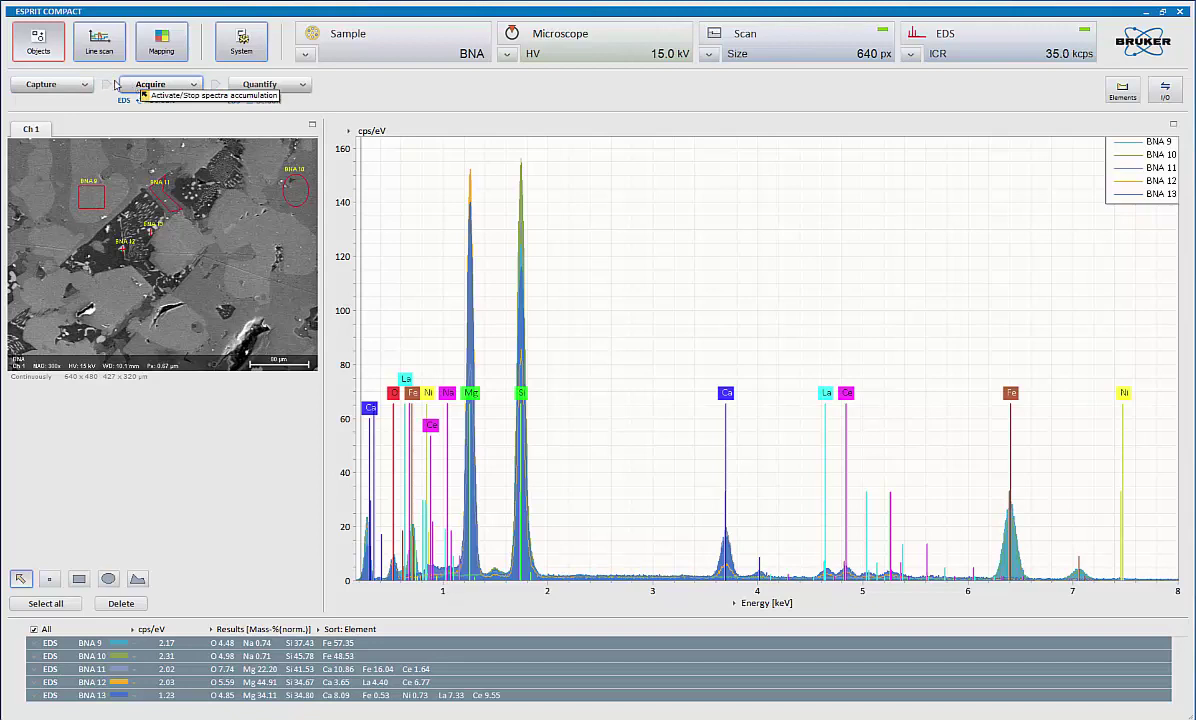
Recapture the electron image and delete all marked regions from it
{"action": "left_click", "coordinate": [50, 86]}
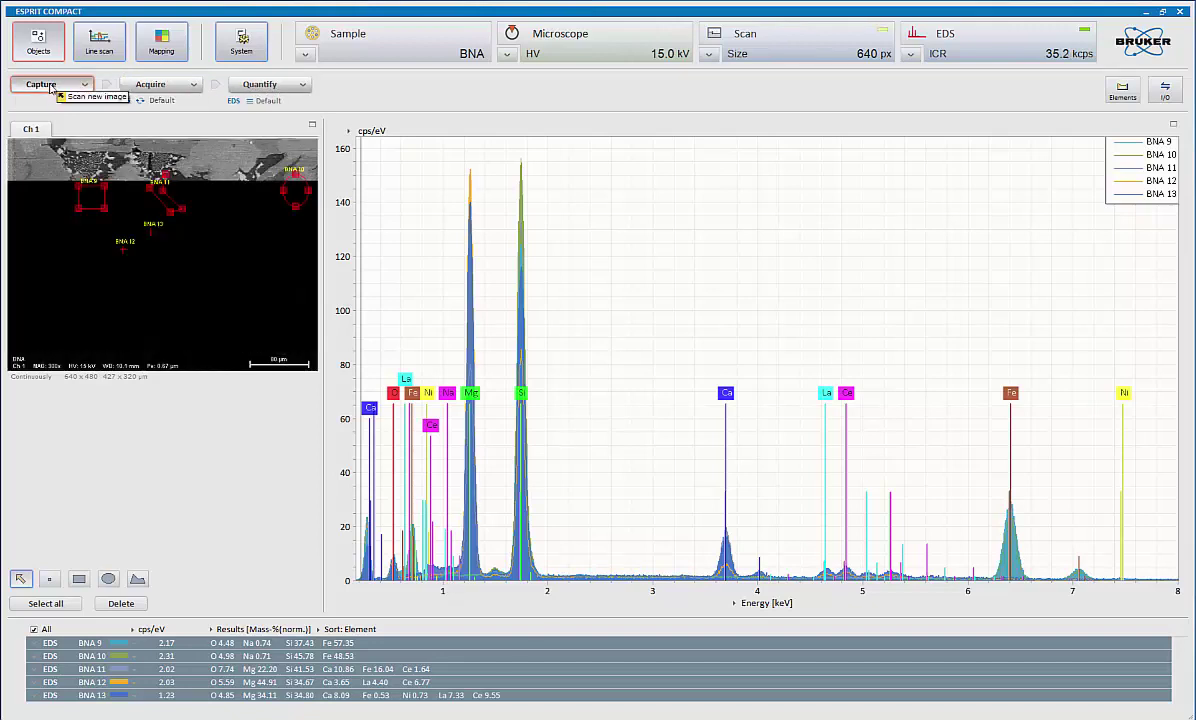
{"action": "left_click", "coordinate": [46, 603]}
{"action": "left_click", "coordinate": [121, 603]}
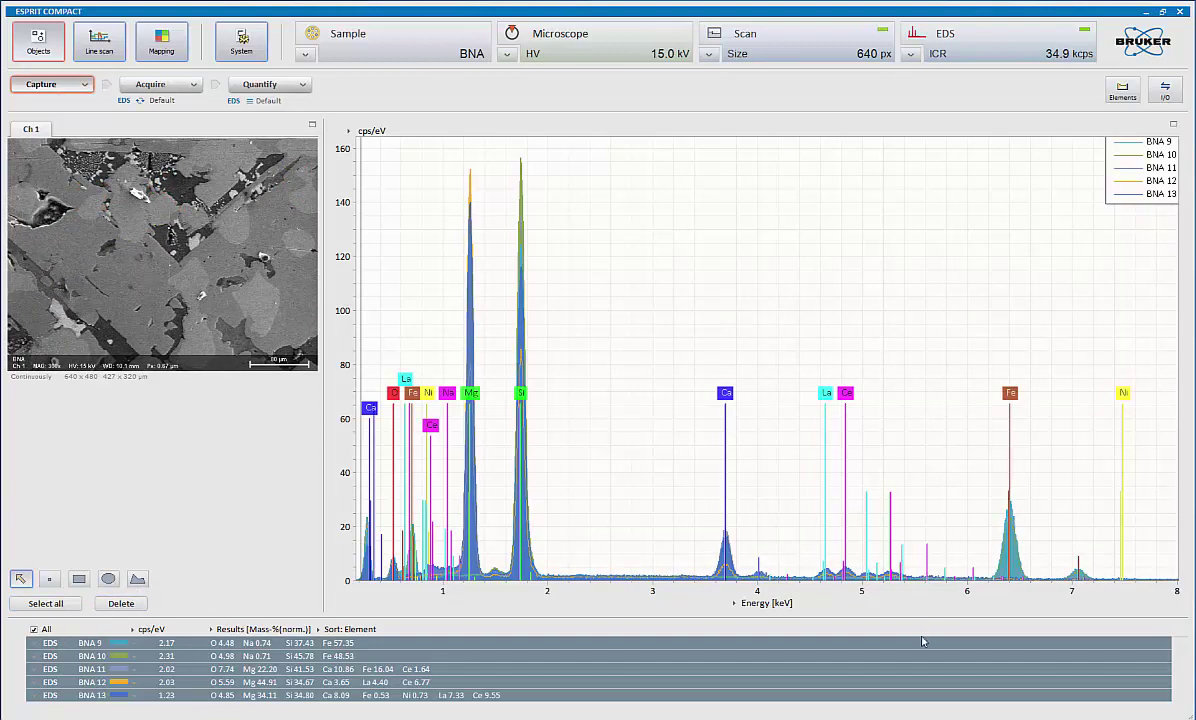
Delete the extra spectra BNA 10 to 13 from the results list, keeping BNA 9
{"action": "right_click", "coordinate": [868, 358]}
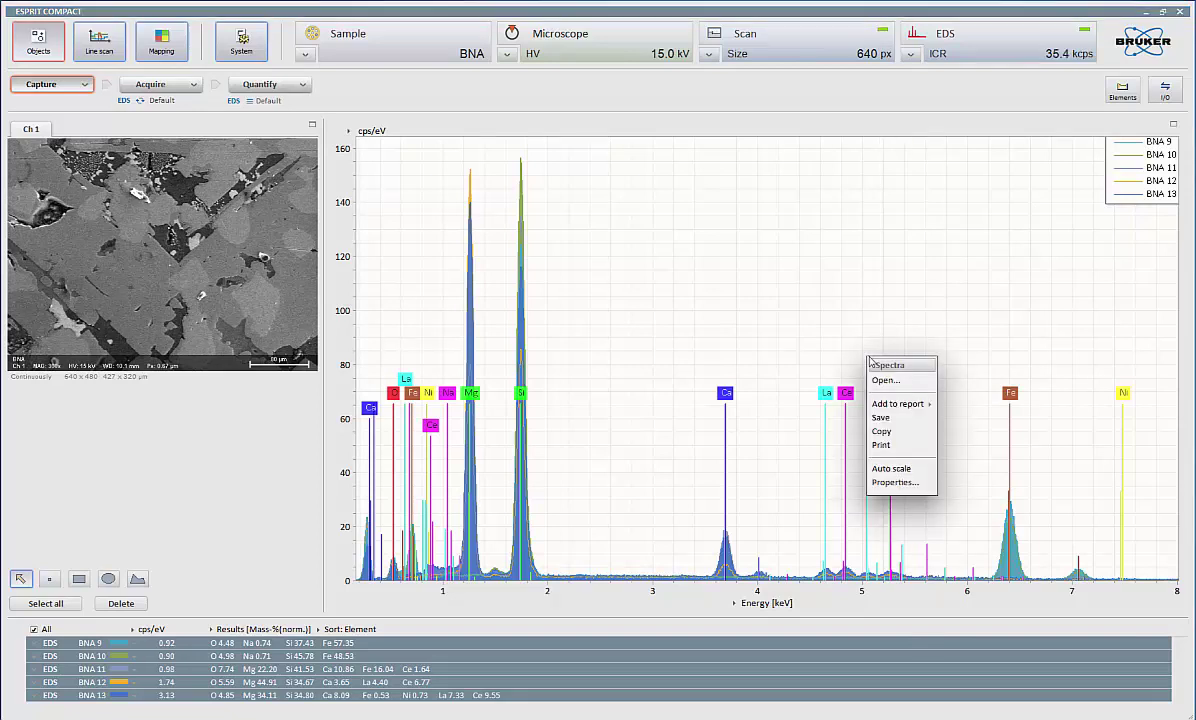
{"action": "left_click", "coordinate": [946, 670]}
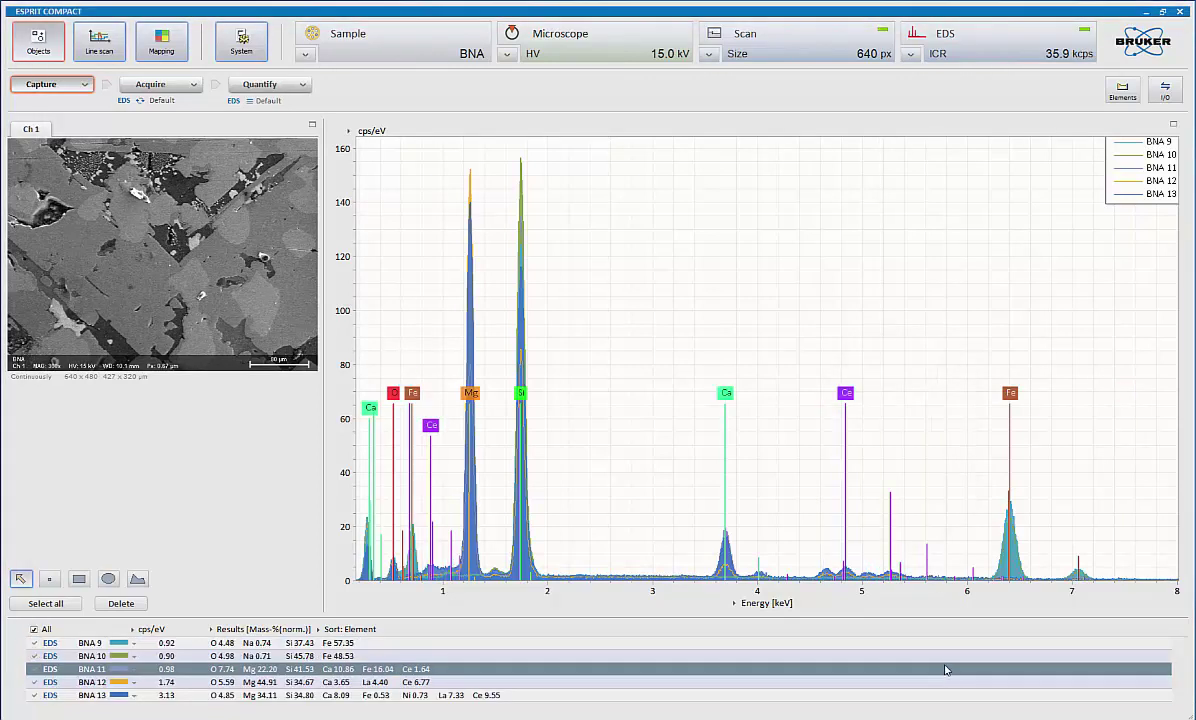
{"action": "key", "text": "Delete"}
{"action": "key", "text": "Delete"}
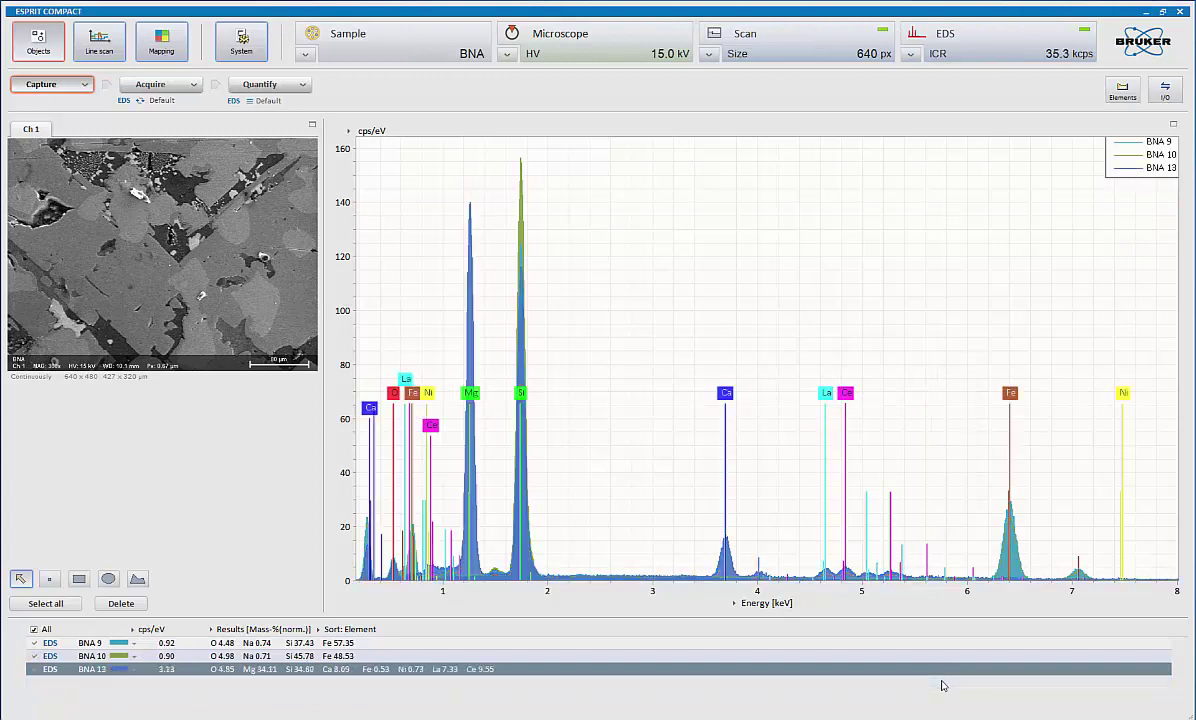
{"action": "key", "text": "Delete"}
{"action": "key", "text": "Delete"}
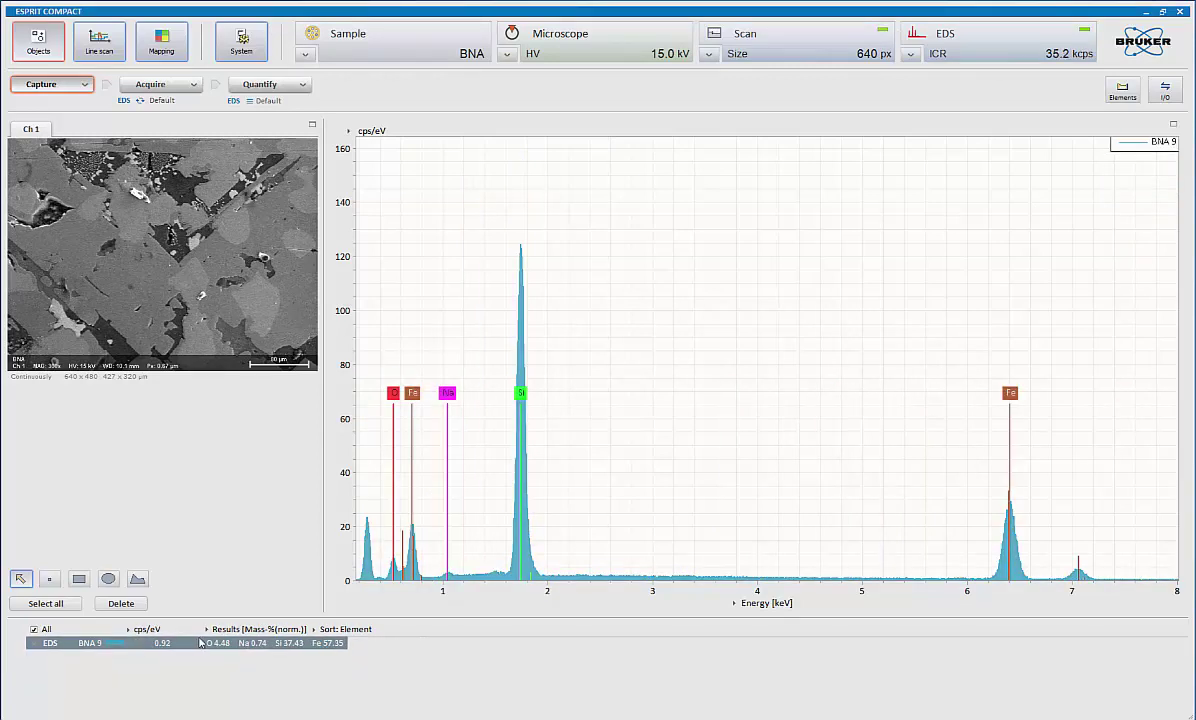
Acquire spectrum BNA 1 from a rectangle covering most of the image, then delete BNA 9
{"action": "left_click", "coordinate": [749, 335]}
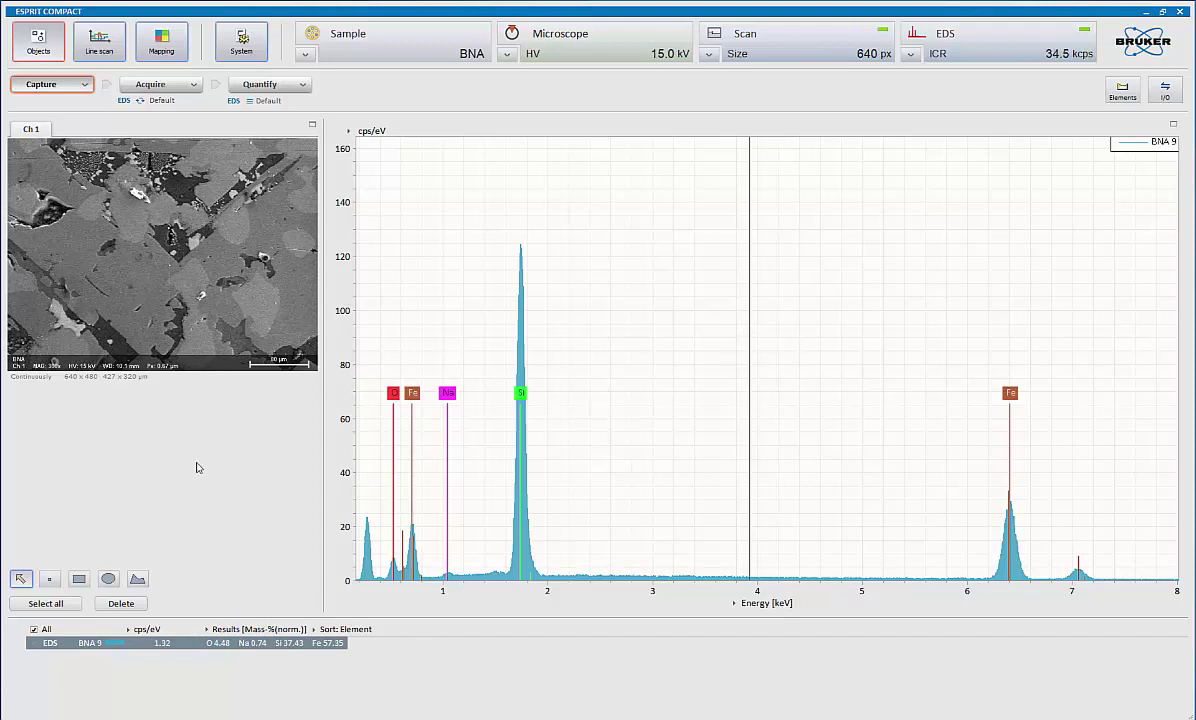
{"action": "left_click", "coordinate": [79, 578]}
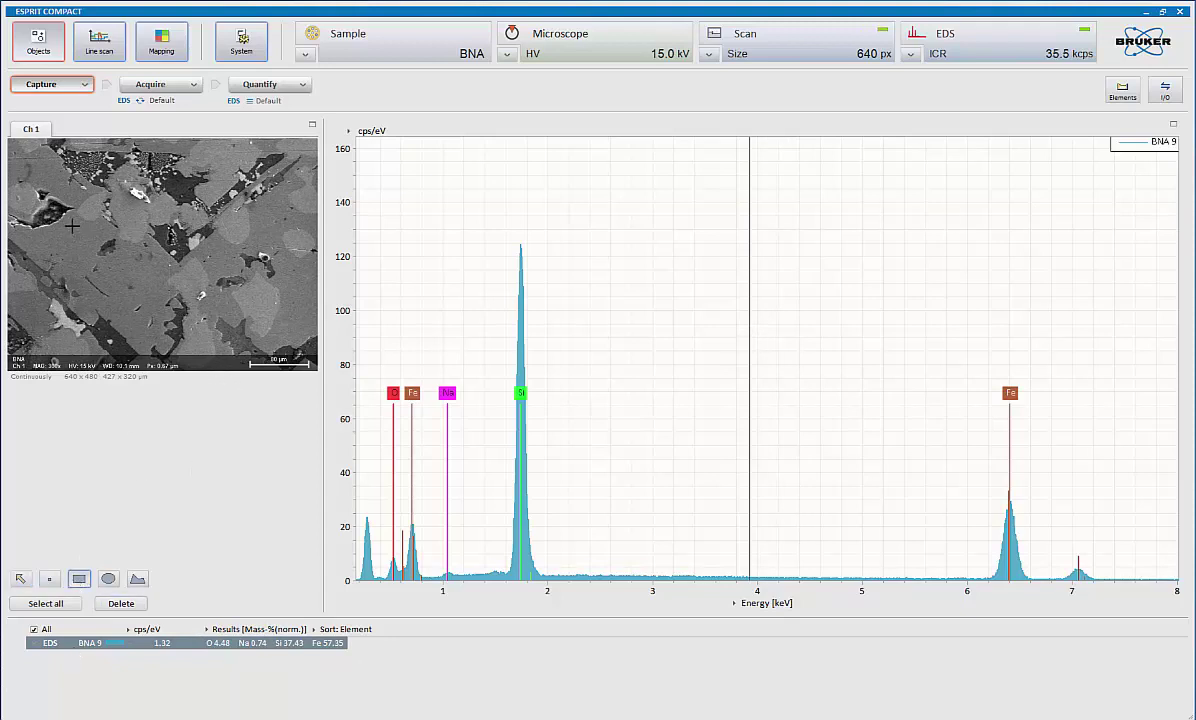
{"action": "left_click_drag", "start_coordinate": [15, 146], "coordinate": [302, 346]}
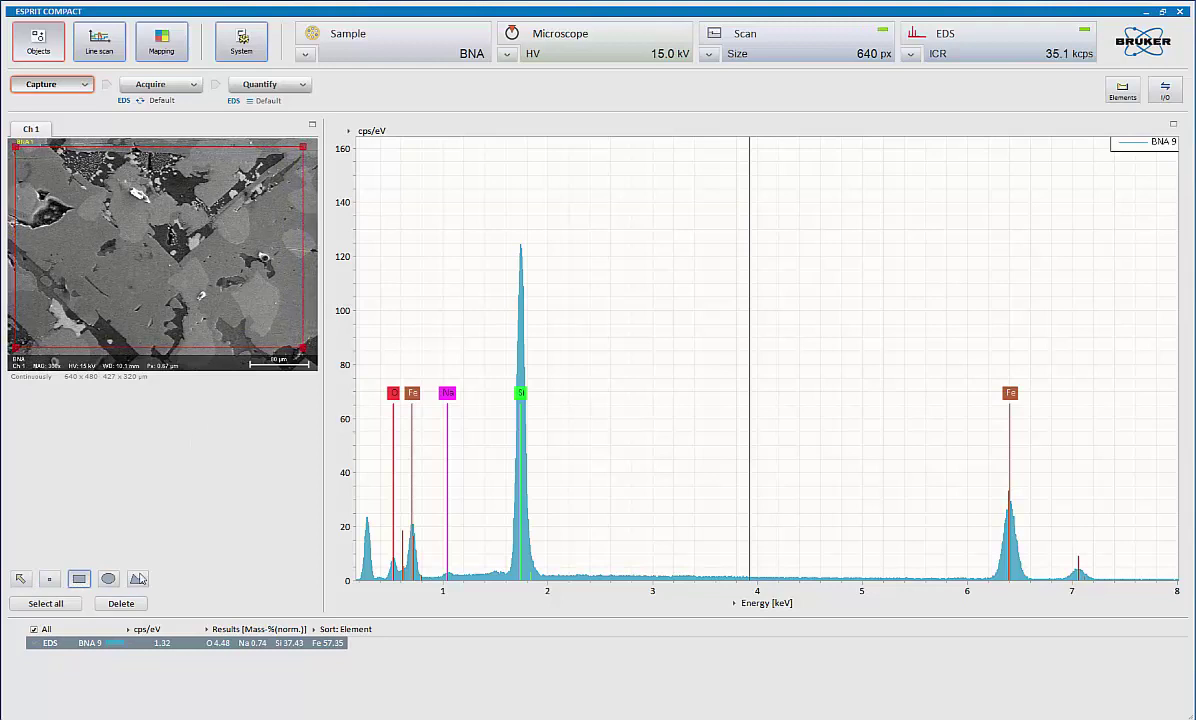
{"action": "left_click", "coordinate": [152, 85]}
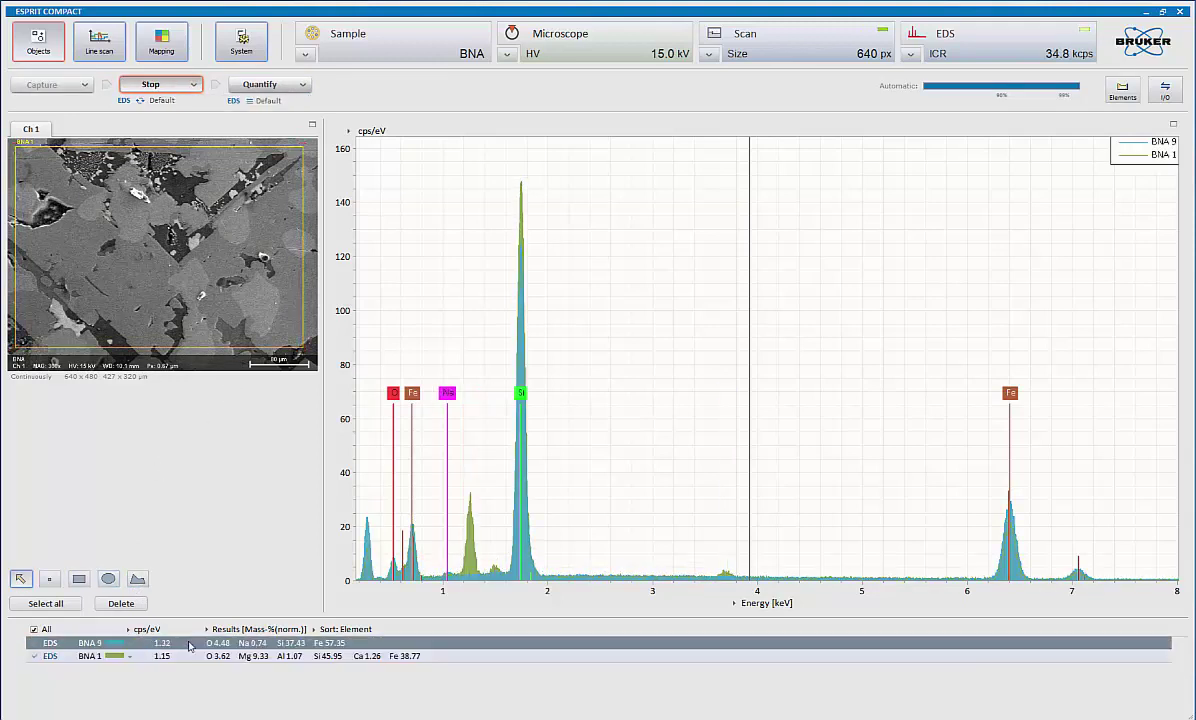
{"action": "key", "text": "Delete"}
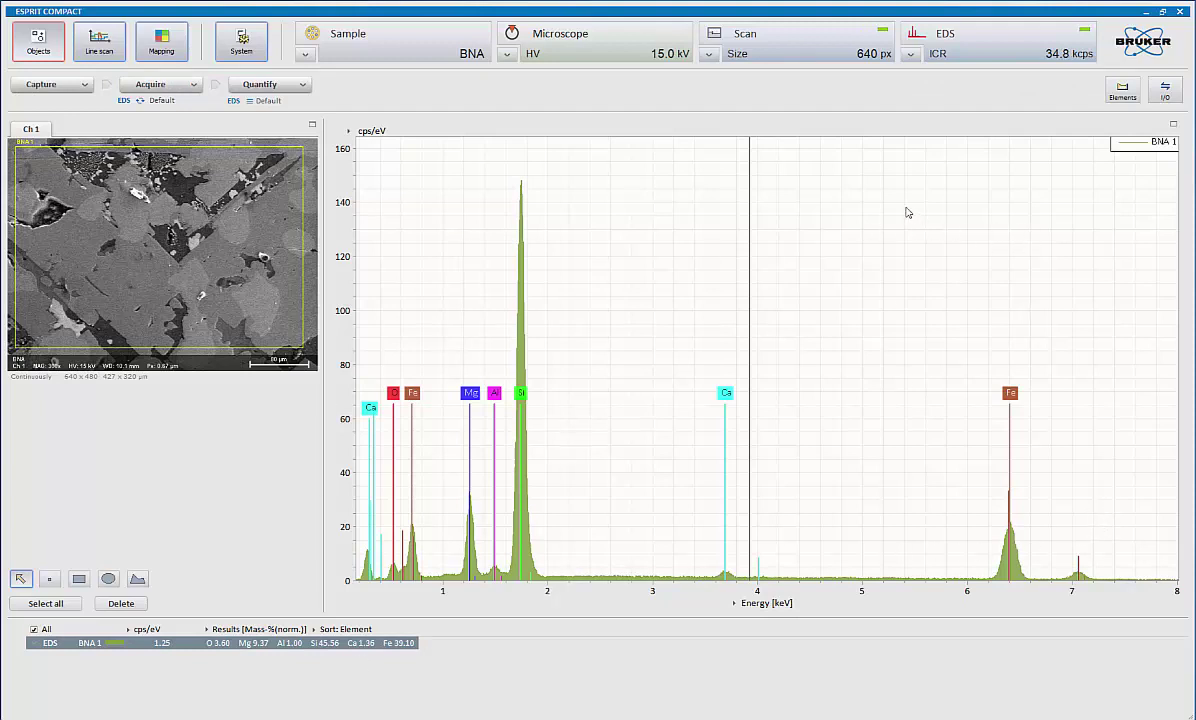
Place the periodic table over the spectrum's upper right, toggle titanium markers off again, and re-mark Fe
{"action": "left_click", "coordinate": [1122, 92]}
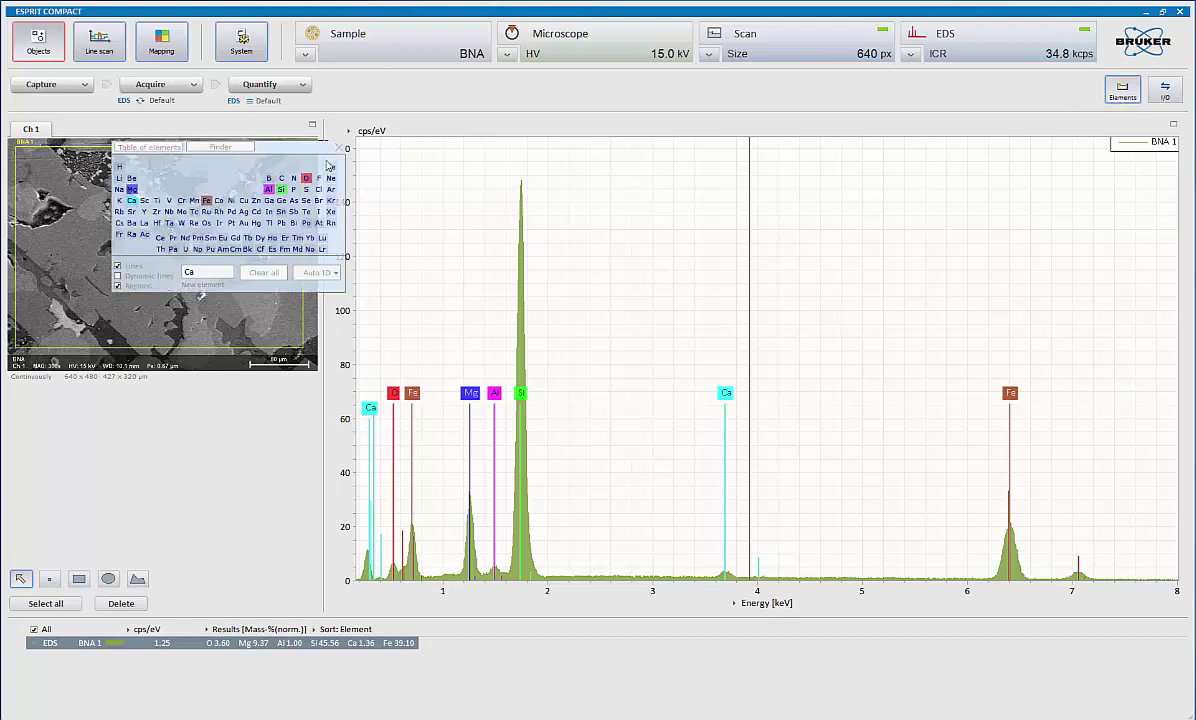
{"action": "left_click_drag", "start_coordinate": [305, 147], "coordinate": [1047, 163]}
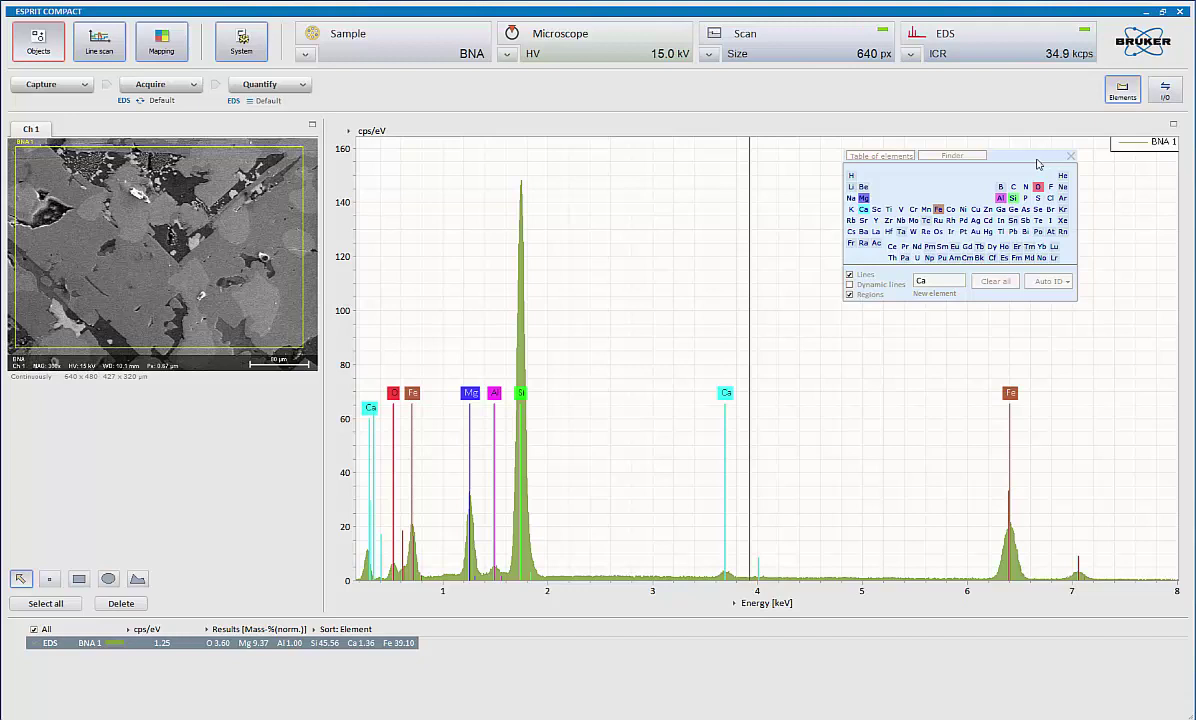
{"action": "left_click", "coordinate": [889, 211]}
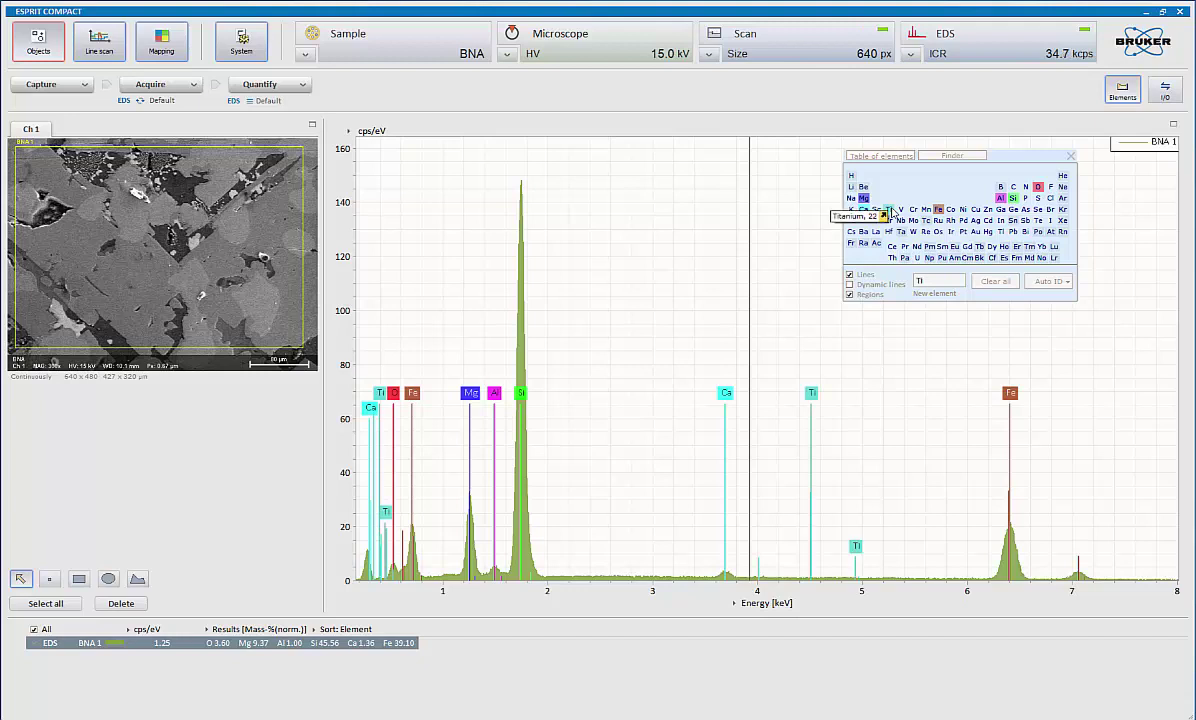
{"action": "left_click", "coordinate": [887, 211]}
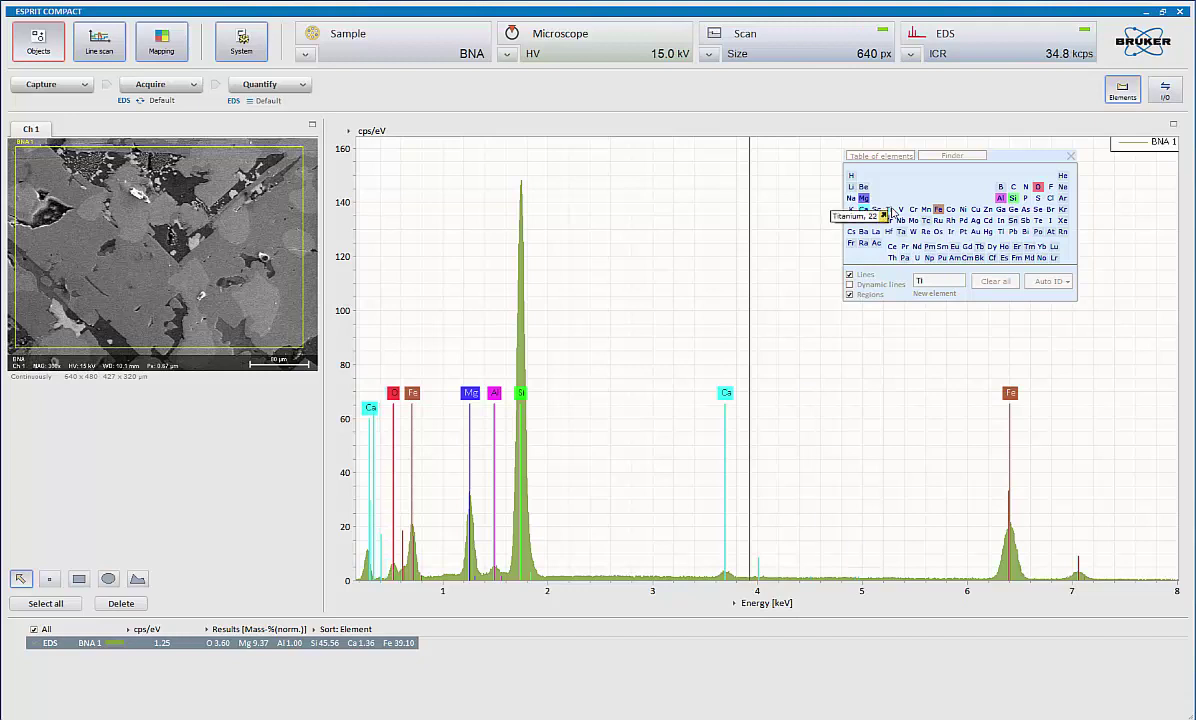
{"action": "left_click", "coordinate": [939, 210]}
{"action": "left_click", "coordinate": [940, 211]}
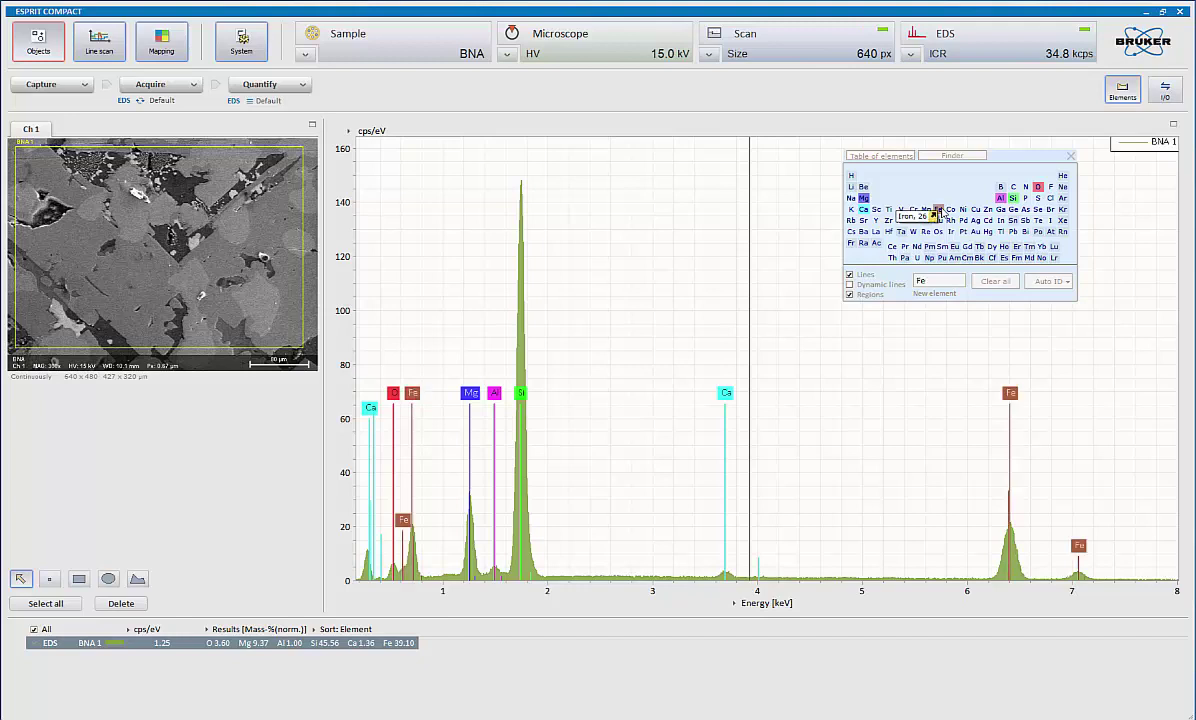
In the Fe display properties, turn on Show line names and apply it to all elements
{"action": "double_click", "coordinate": [940, 212]}
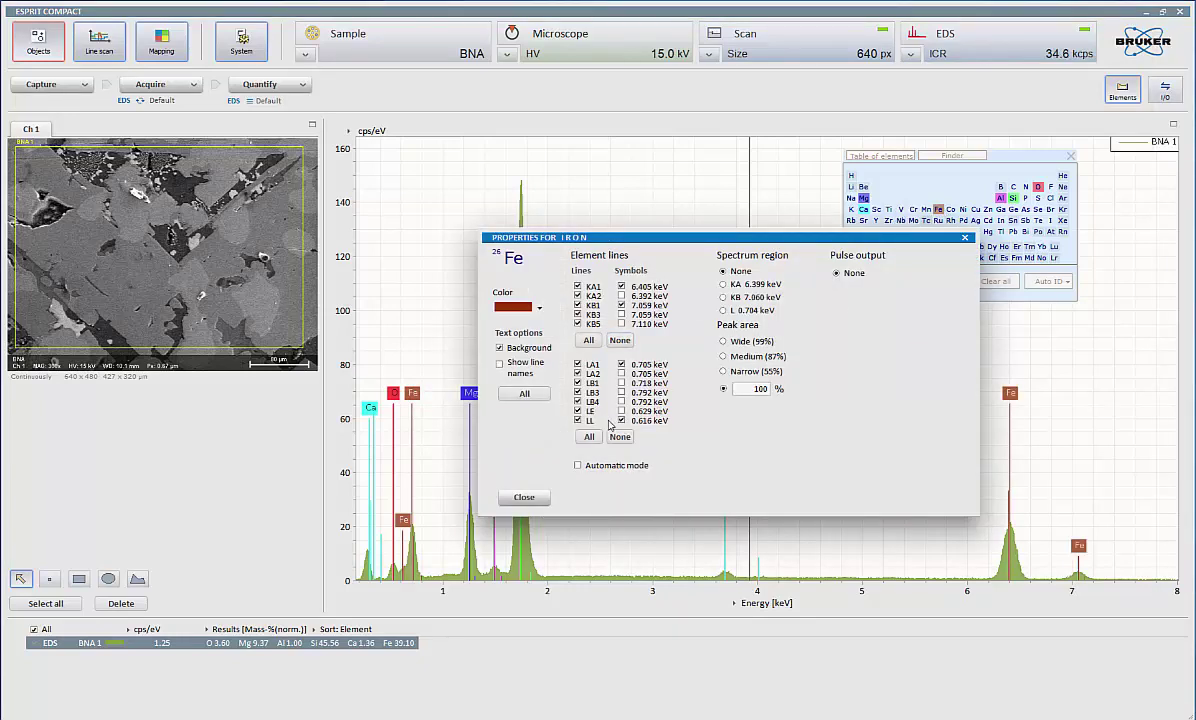
{"action": "left_click", "coordinate": [500, 366]}
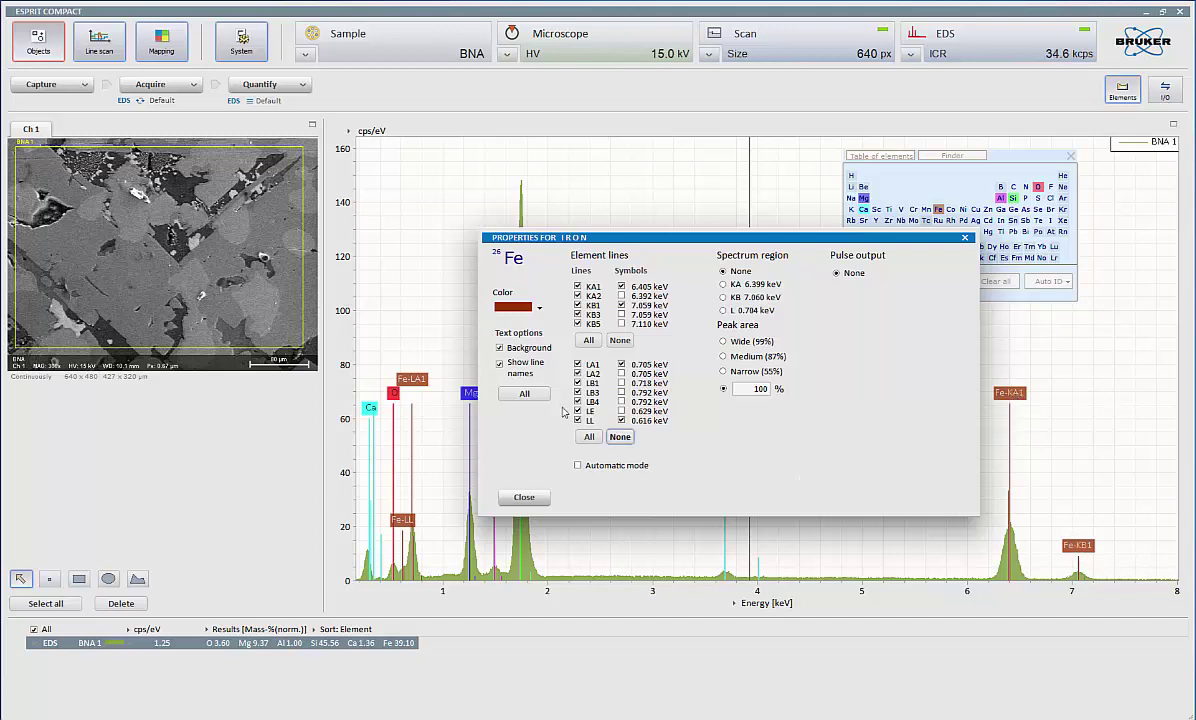
{"action": "left_click", "coordinate": [501, 366]}
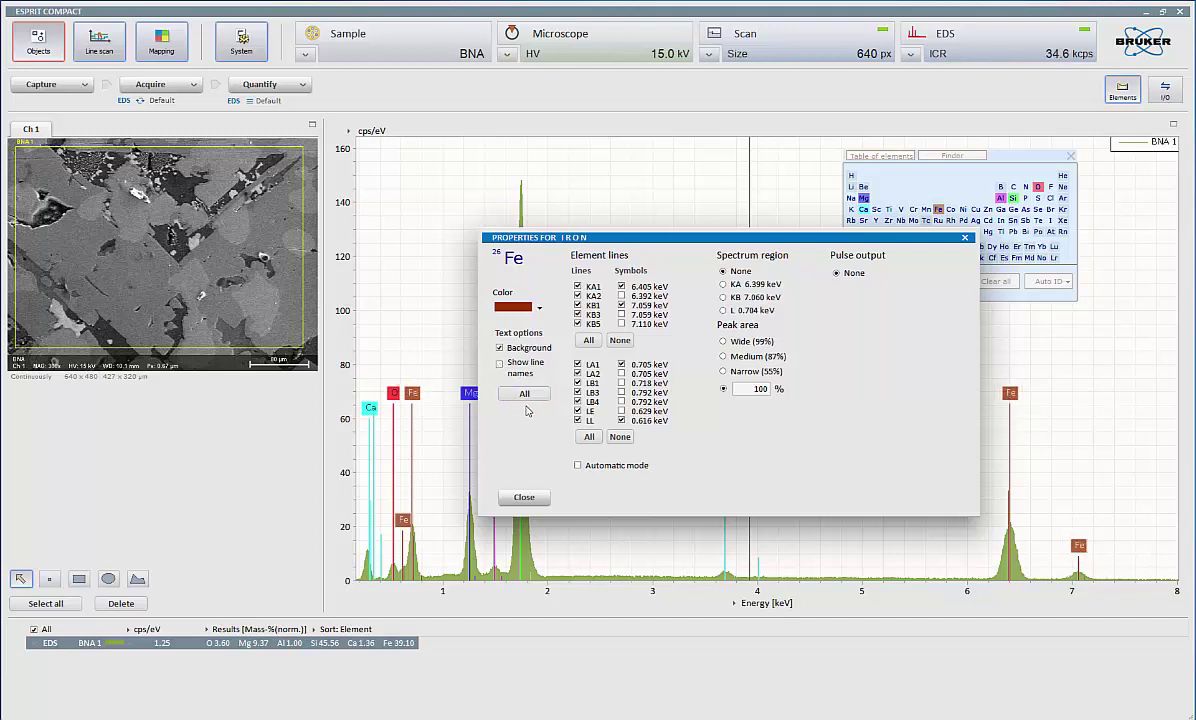
{"action": "left_click", "coordinate": [503, 368]}
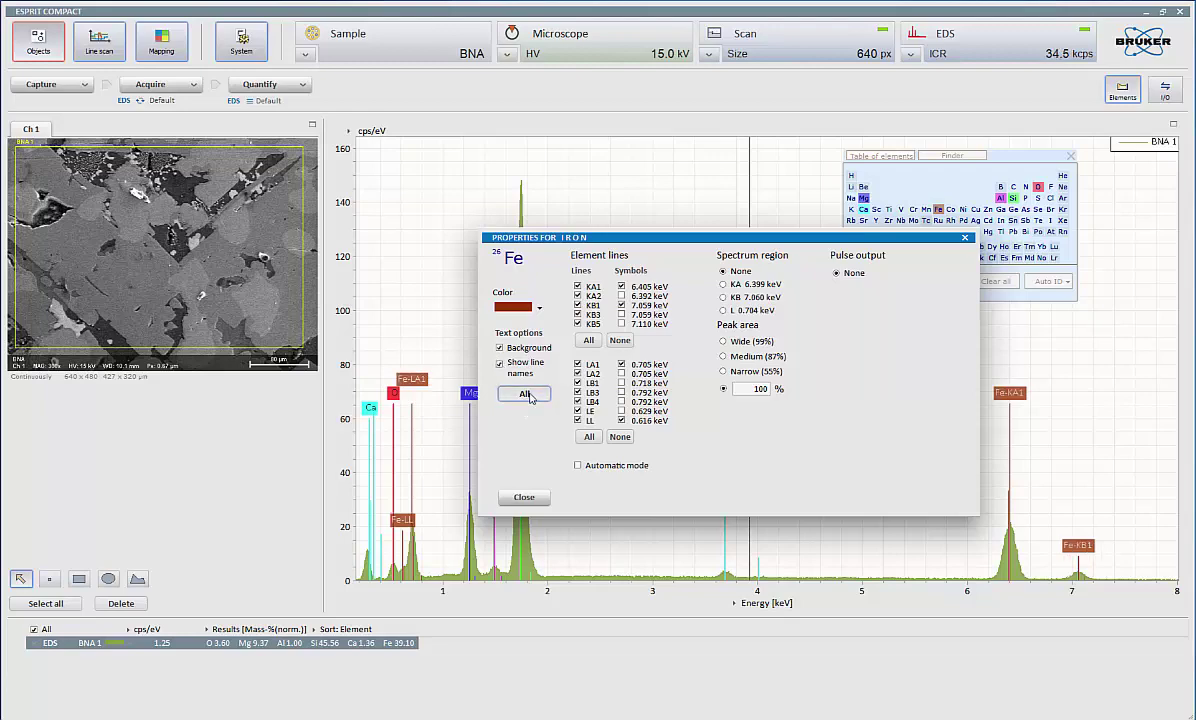
{"action": "left_click", "coordinate": [524, 393]}
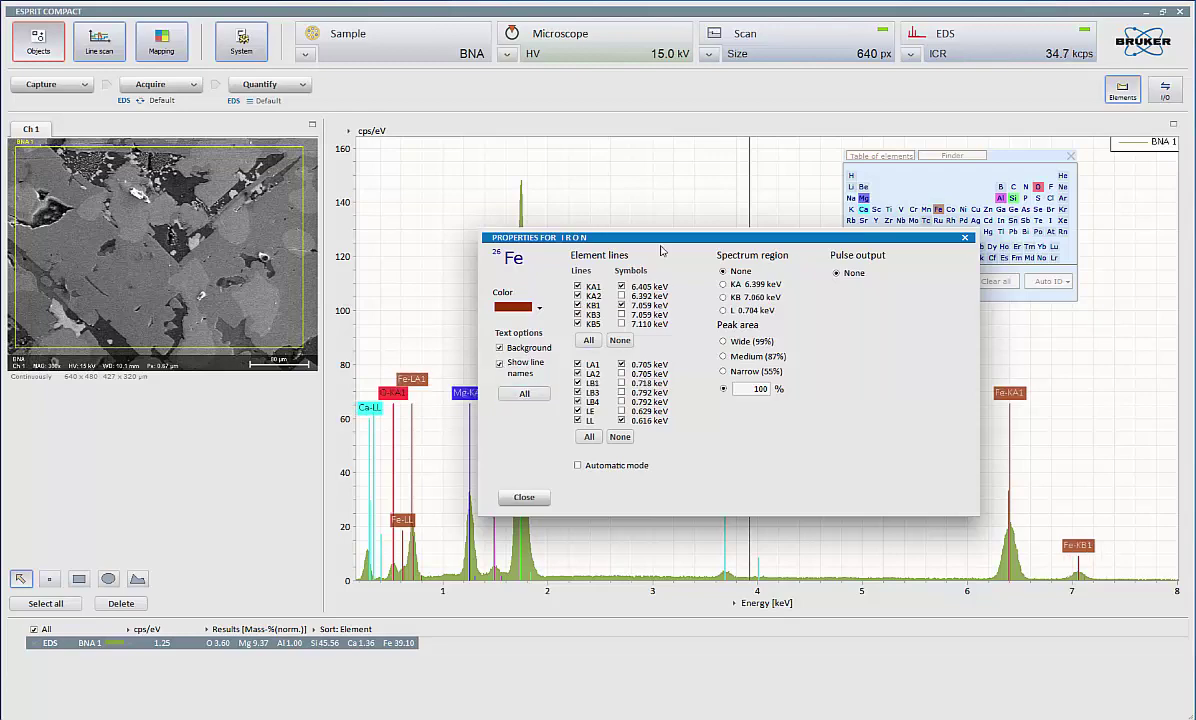
Turn line names off, apply plain element-symbol labels to all elements, and close the iron properties
{"action": "left_click_drag", "start_coordinate": [661, 241], "coordinate": [735, 142]}
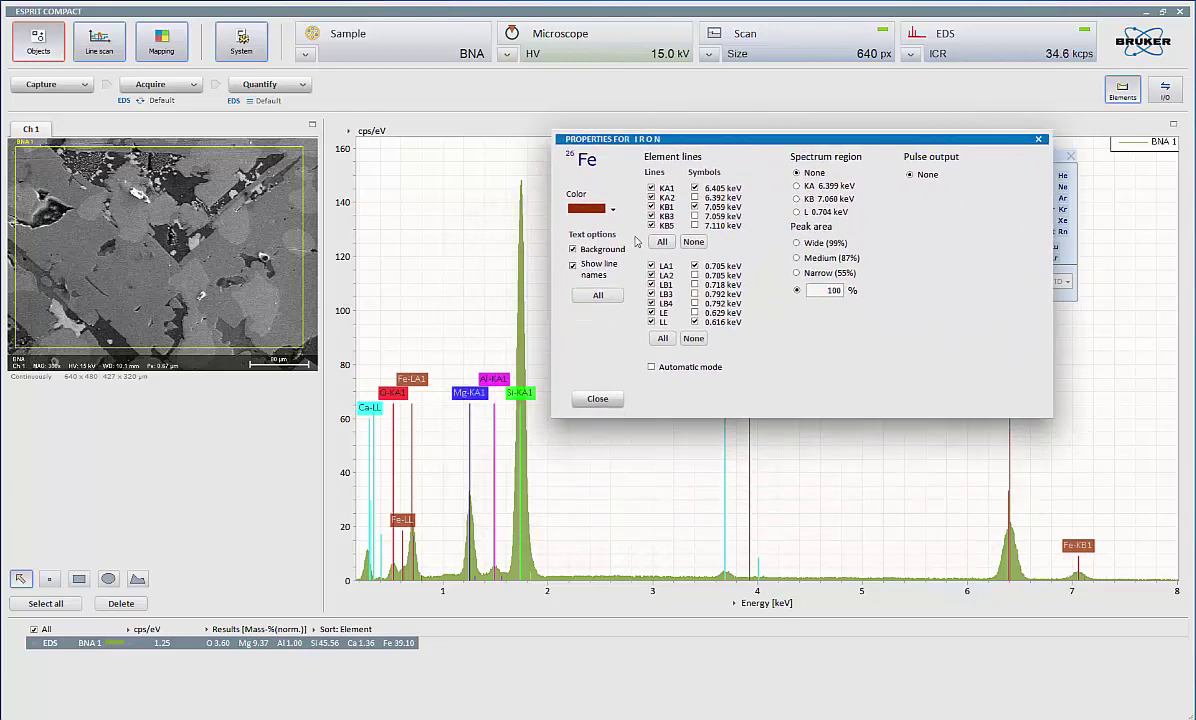
{"action": "left_click", "coordinate": [573, 266]}
{"action": "left_click", "coordinate": [597, 295]}
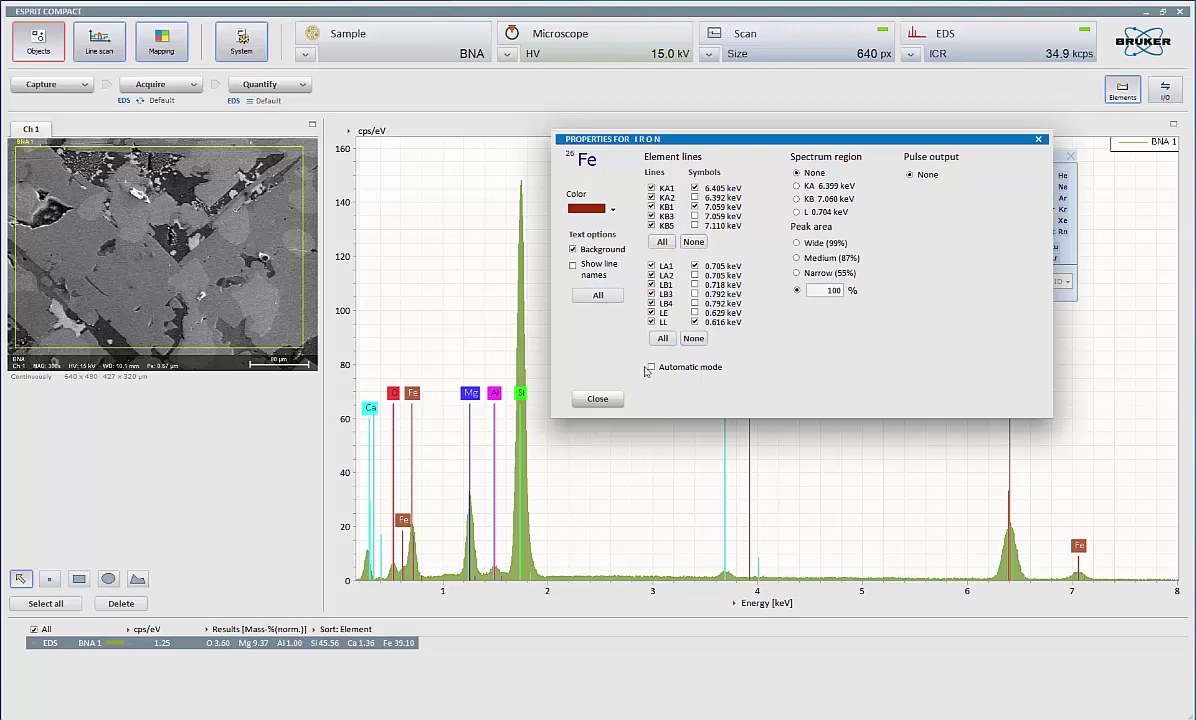
{"action": "left_click", "coordinate": [1040, 141]}
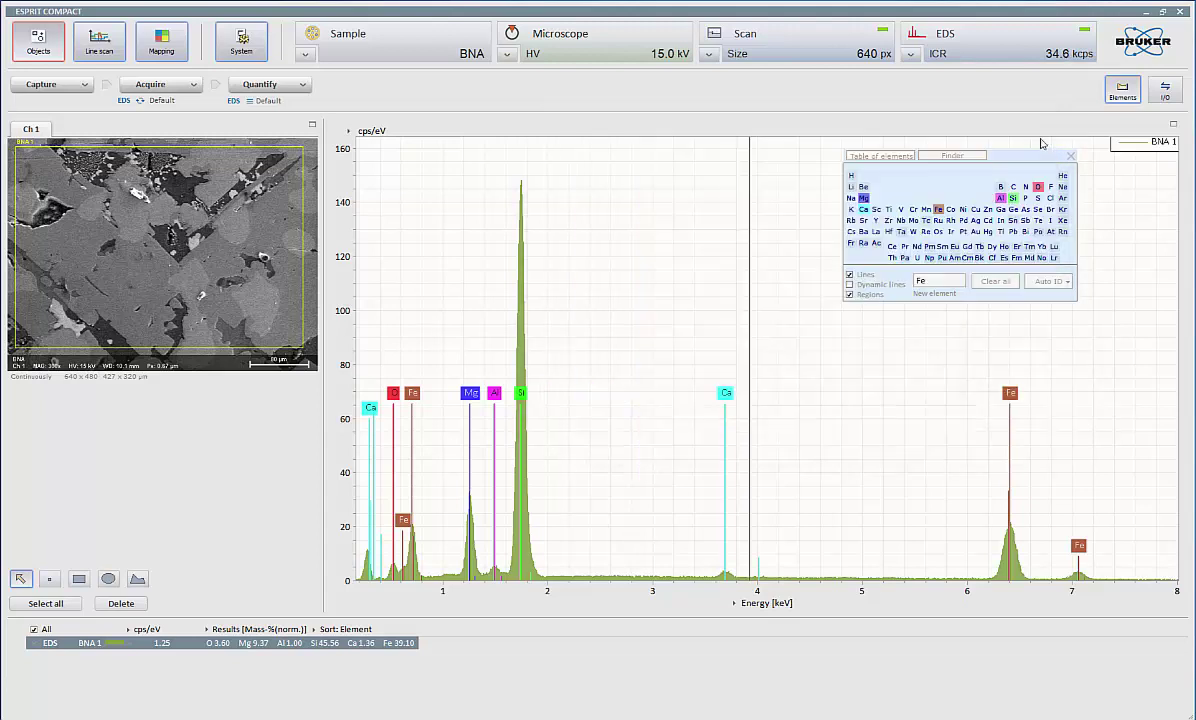
Turn on Dynamic lines so element markers sit atop the background-subtracted peaks
{"action": "left_click", "coordinate": [849, 284]}
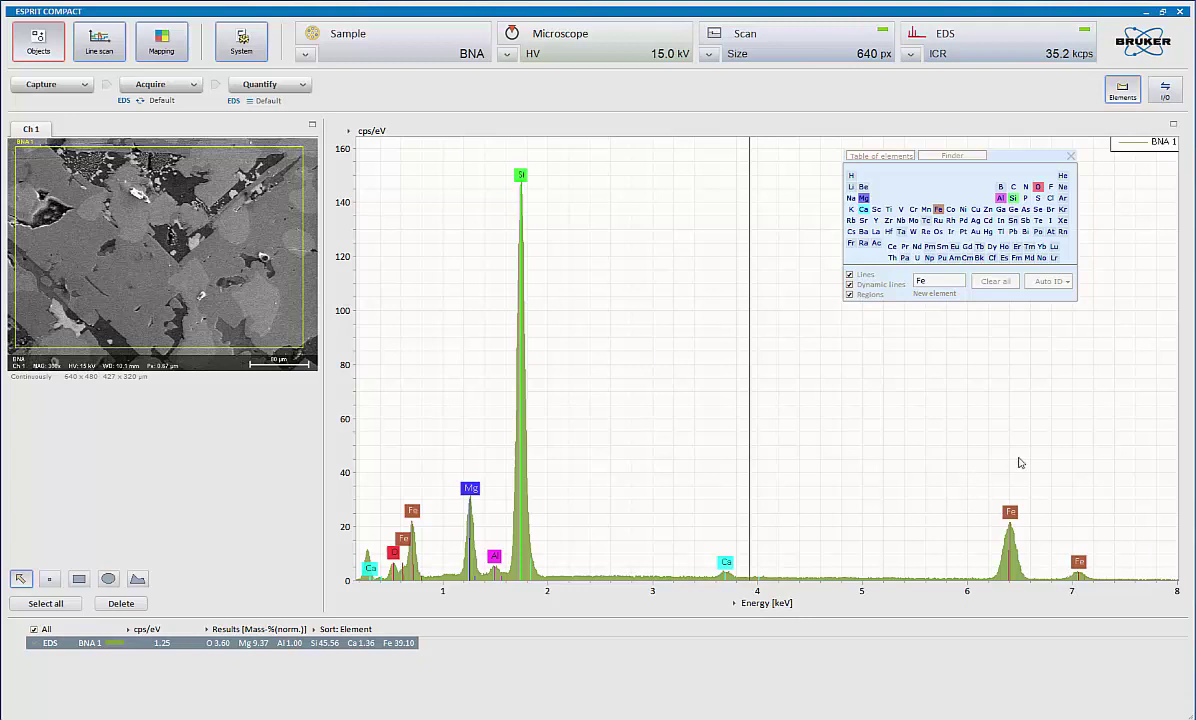
Clear all identified elements, confirming with Yes, and mark Fe on the spectrum
{"action": "left_click", "coordinate": [1006, 282]}
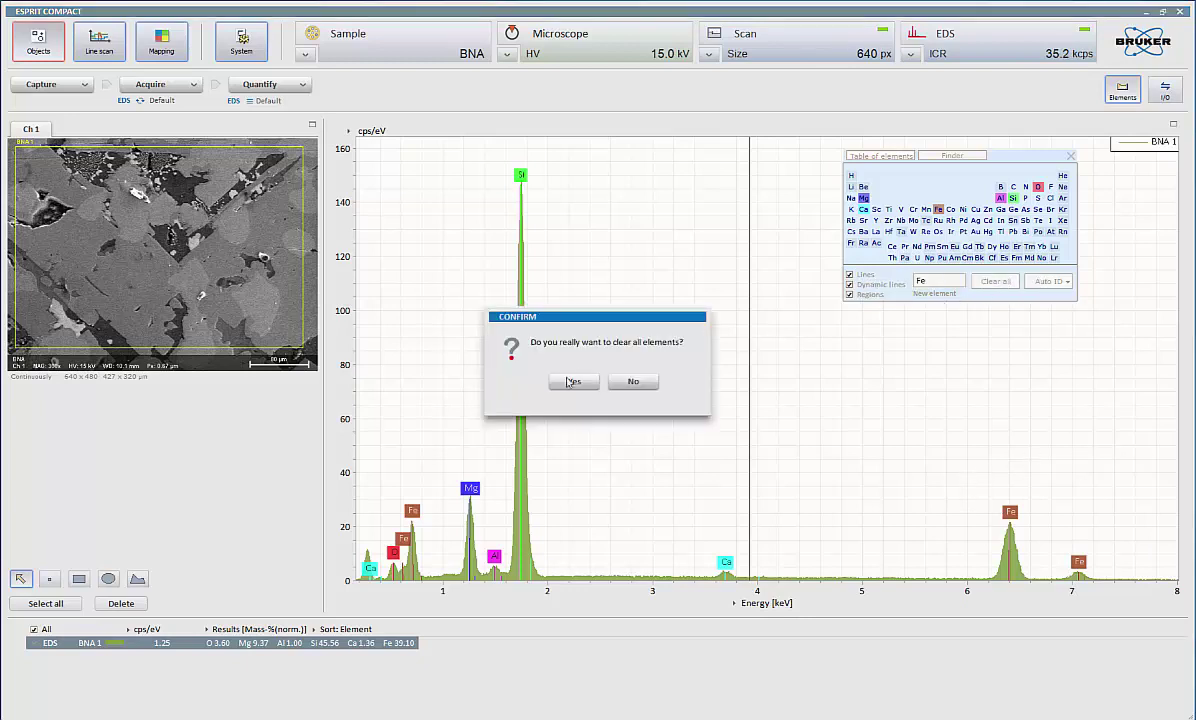
{"action": "left_click", "coordinate": [579, 385]}
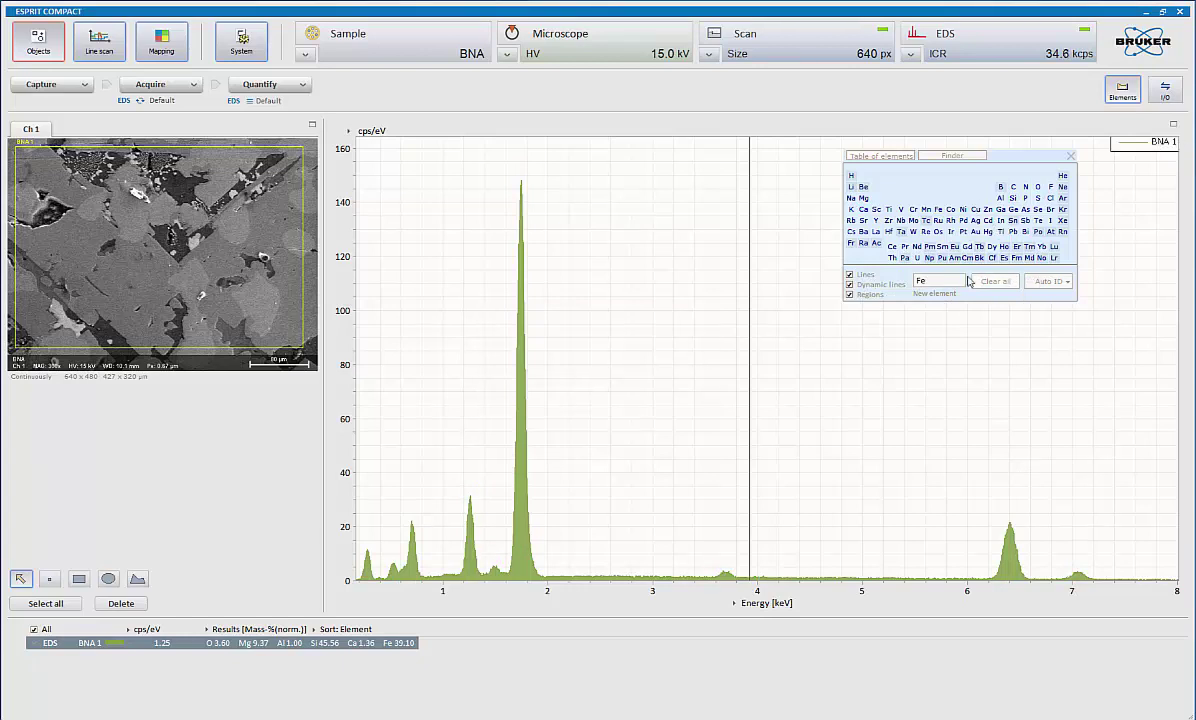
{"action": "left_click", "coordinate": [937, 210]}
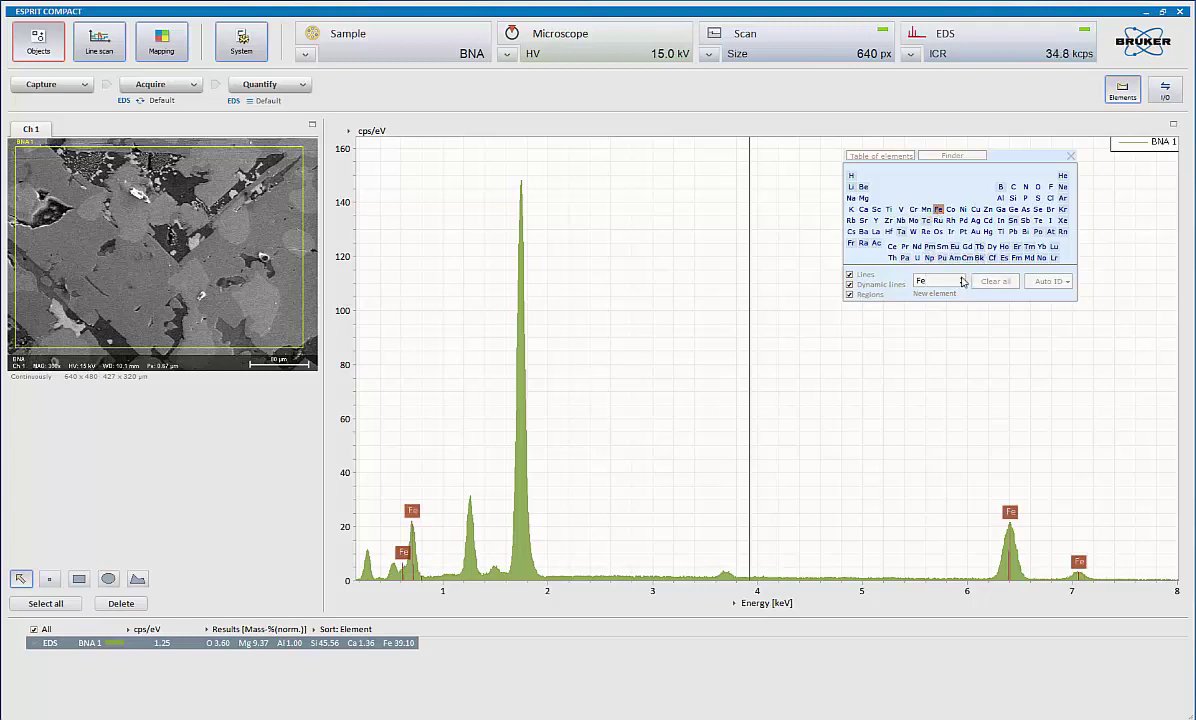
Step through candidate elements with the spin box: Ni, Cr, K, up to Ne
{"action": "left_click", "coordinate": [962, 280]}
{"action": "left_click", "coordinate": [962, 281]}
{"action": "left_click", "coordinate": [963, 286]}
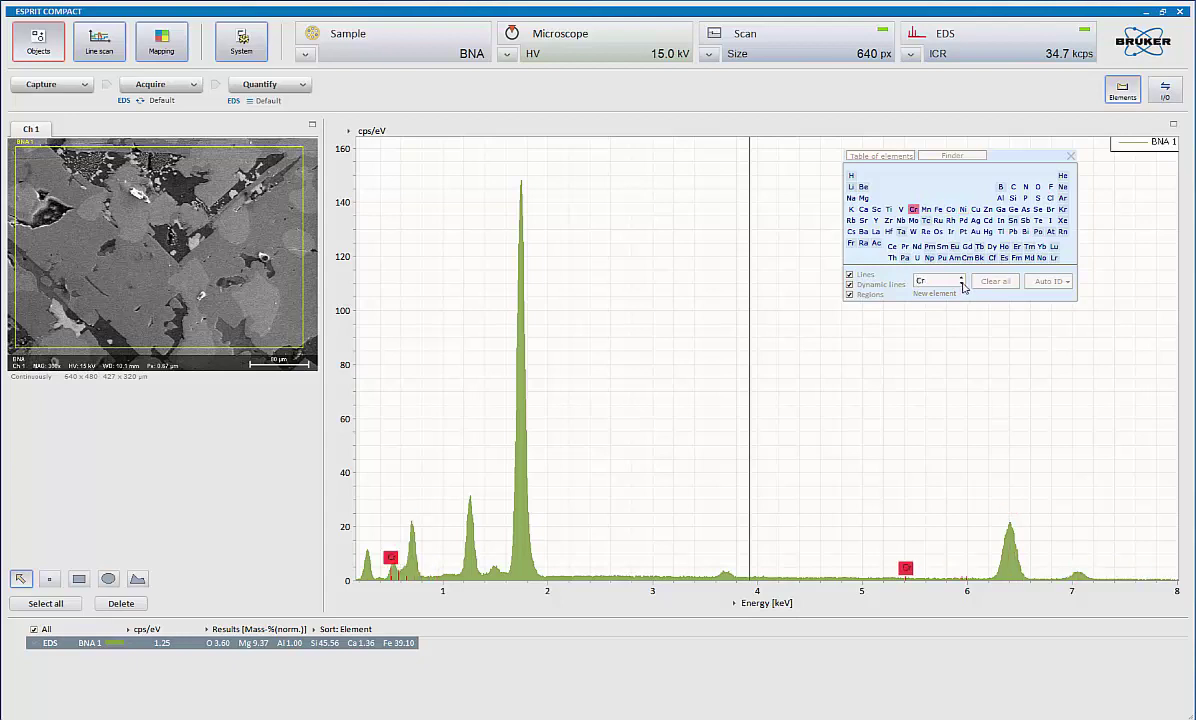
{"action": "left_click", "coordinate": [963, 286]}
{"action": "left_click", "coordinate": [963, 286]}
{"action": "left_click", "coordinate": [963, 286]}
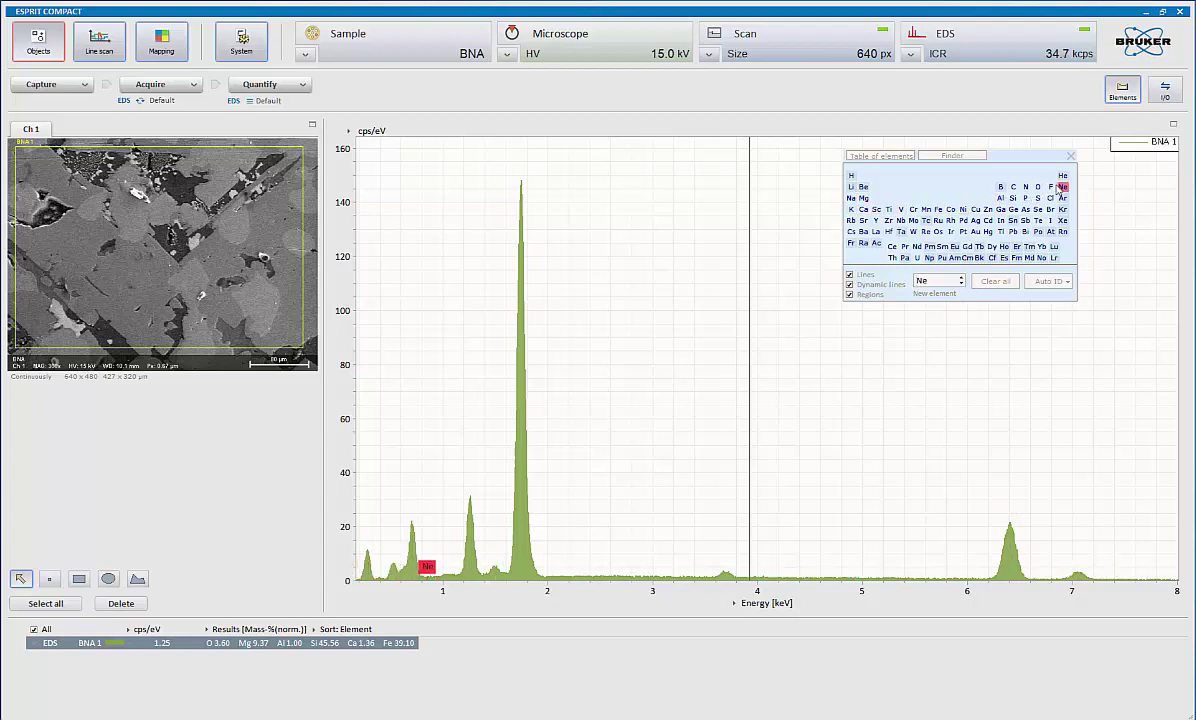
Remove the Ne marker and mark Si and Fe from the periodic table
{"action": "left_click", "coordinate": [990, 176]}
{"action": "left_click", "coordinate": [1012, 198]}
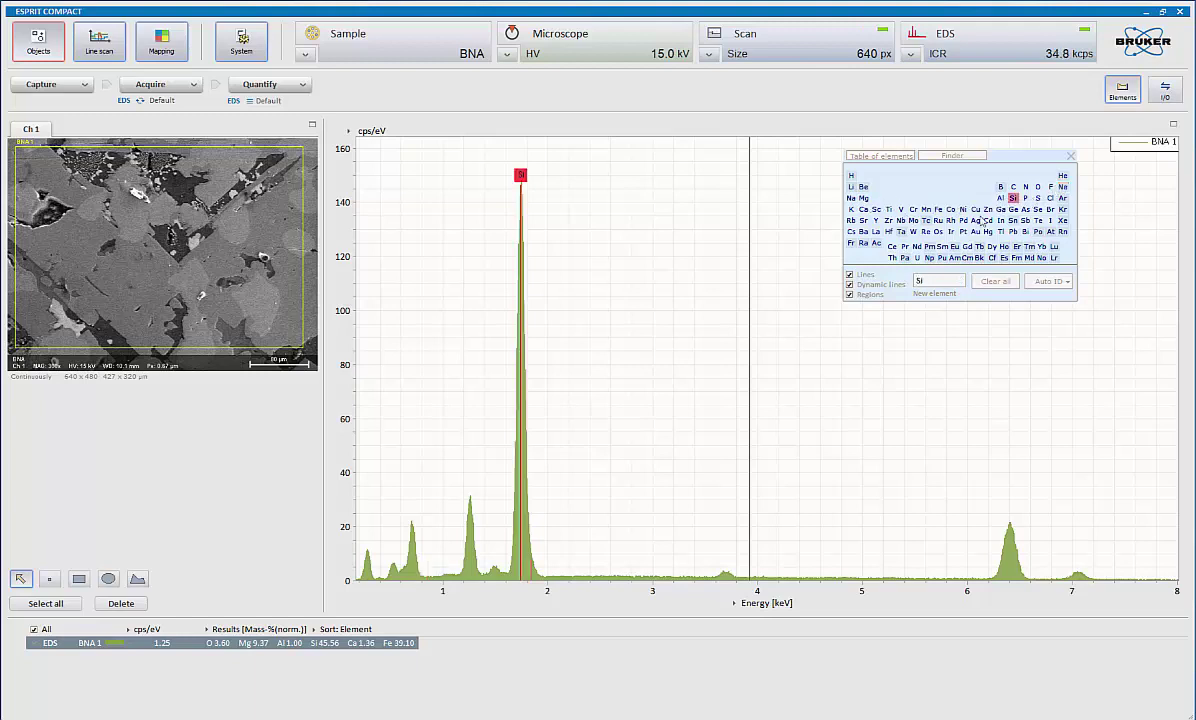
{"action": "left_click", "coordinate": [939, 210]}
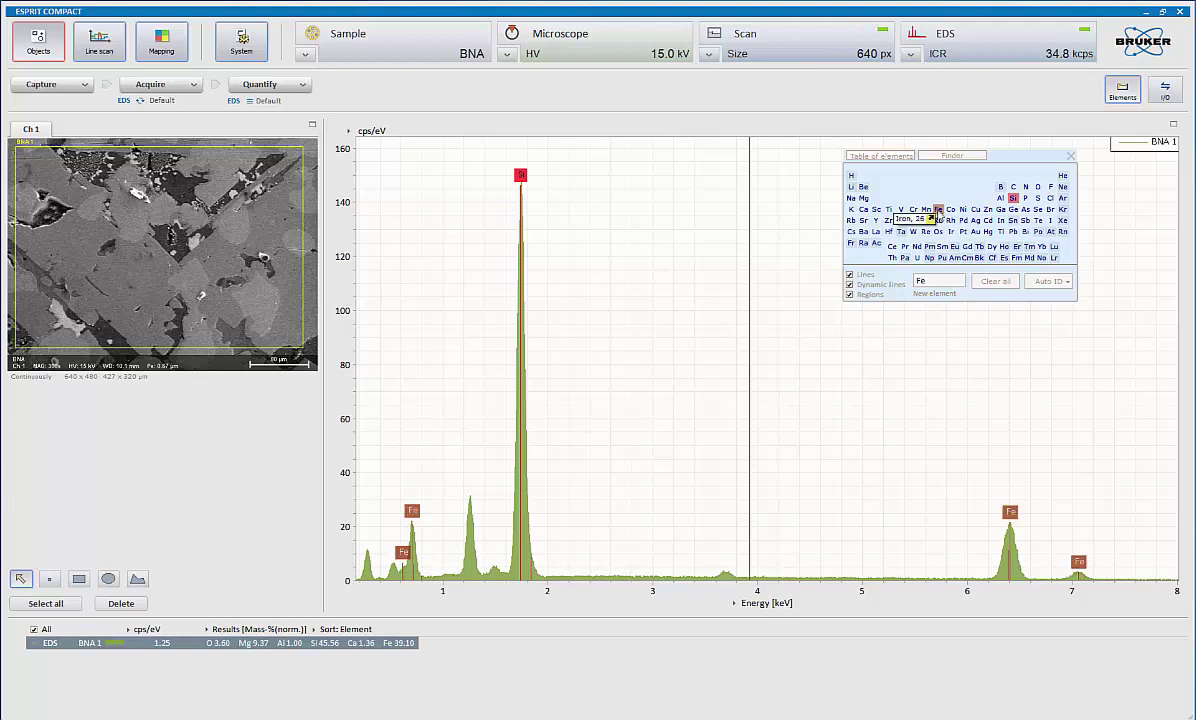
In the Finder, probe 1.254 keV and select the 1.161–1.364 keV band around the peak
{"action": "left_click", "coordinate": [953, 157]}
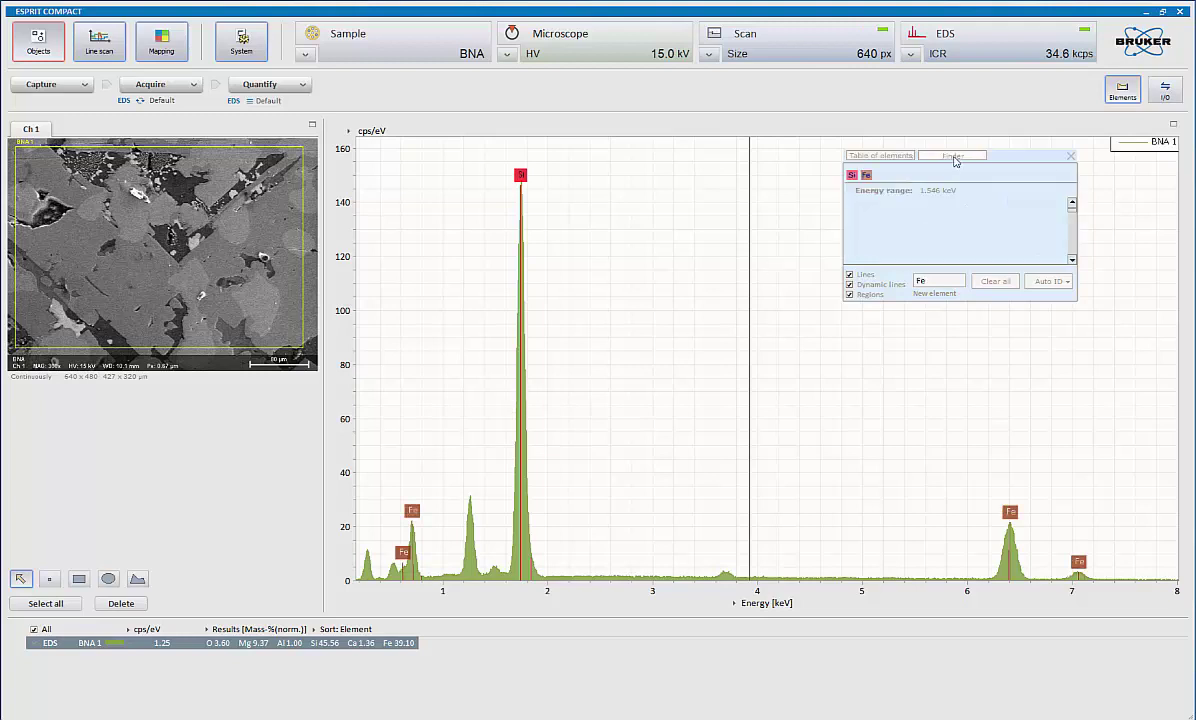
{"action": "left_click", "coordinate": [475, 545]}
{"action": "scroll", "coordinate": [475, 545], "scroll_direction": "up", "scroll_amount": 3}
{"action": "left_click", "coordinate": [467, 543]}
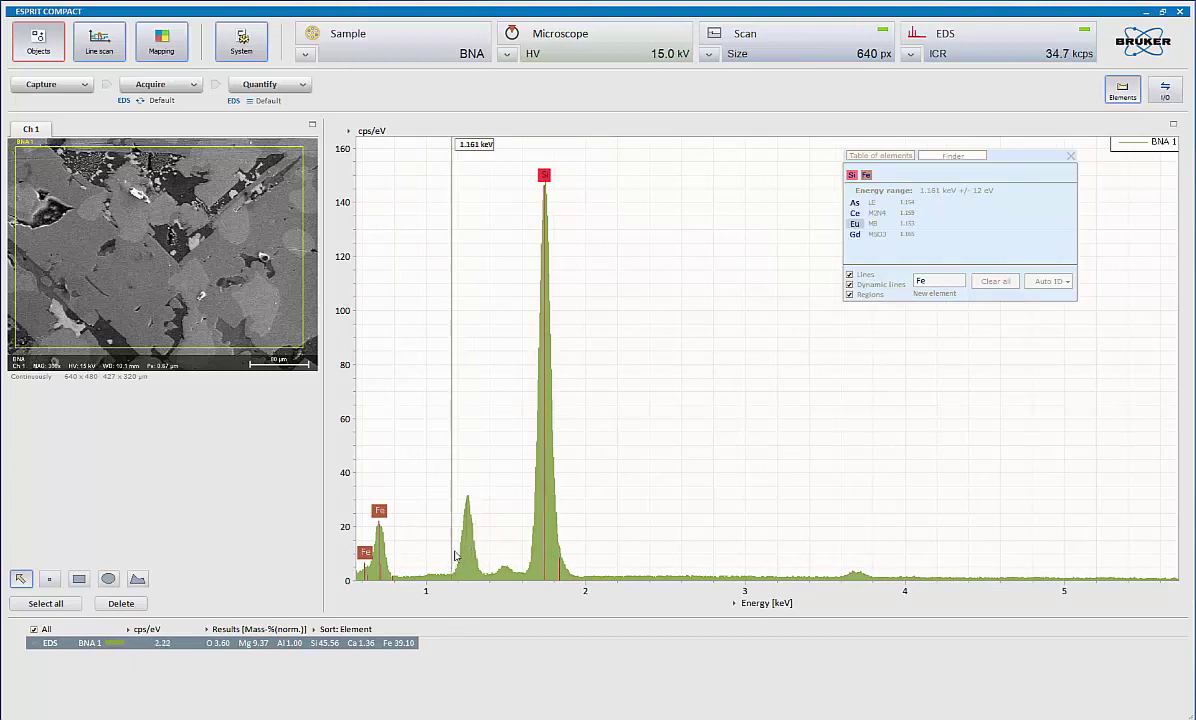
{"action": "left_click_drag", "start_coordinate": [452, 556], "coordinate": [486, 561]}
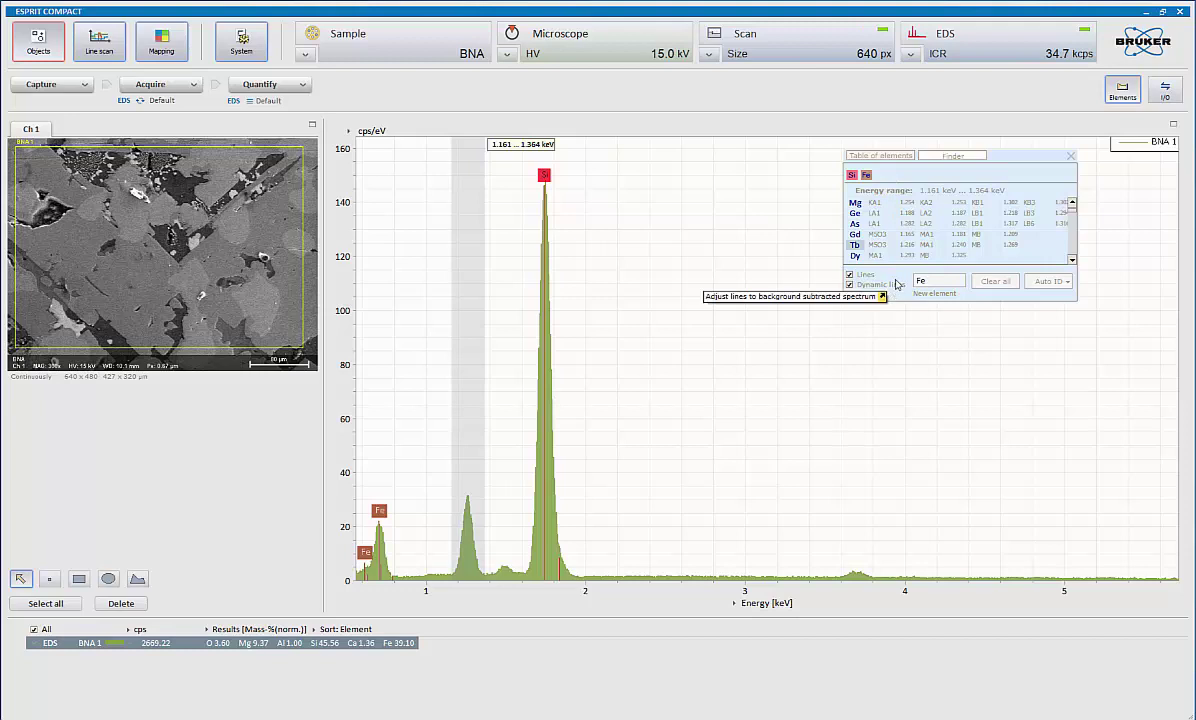
Preview Mg, Ge and As as the peak's element, removing each trial marker
{"action": "left_click", "coordinate": [856, 204]}
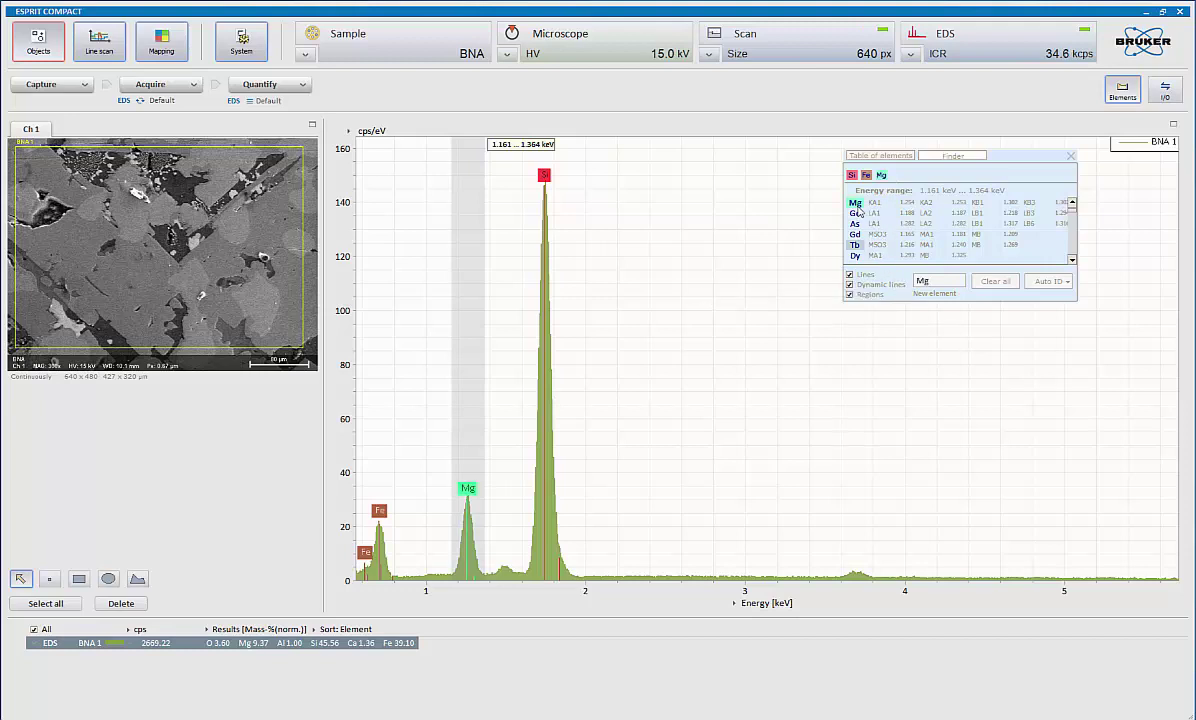
{"action": "left_click", "coordinate": [856, 205]}
{"action": "left_click", "coordinate": [858, 215]}
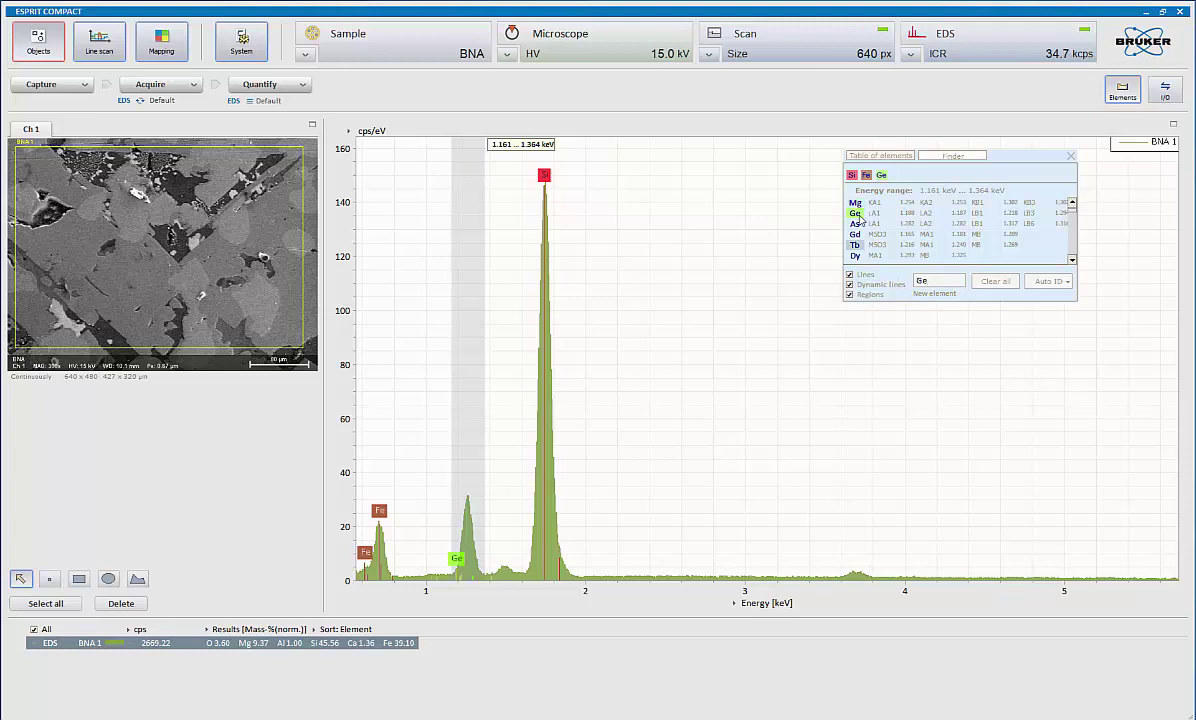
{"action": "left_click", "coordinate": [858, 215]}
{"action": "left_click", "coordinate": [858, 225]}
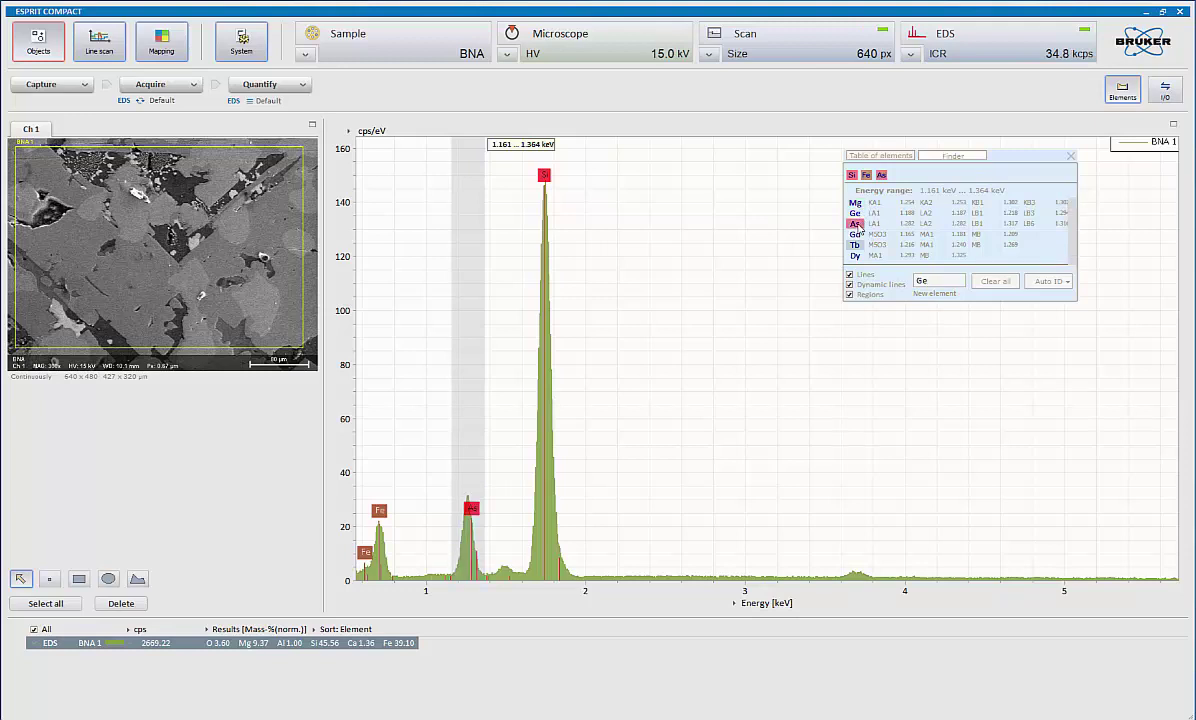
{"action": "left_click", "coordinate": [858, 225]}
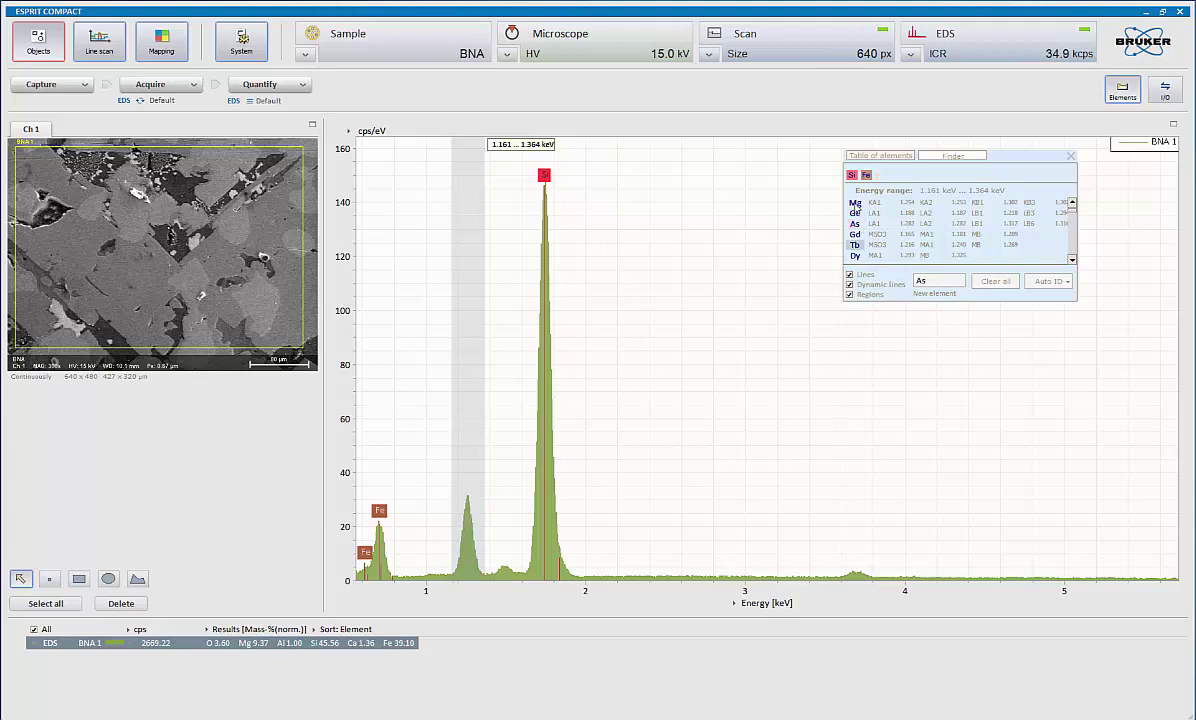